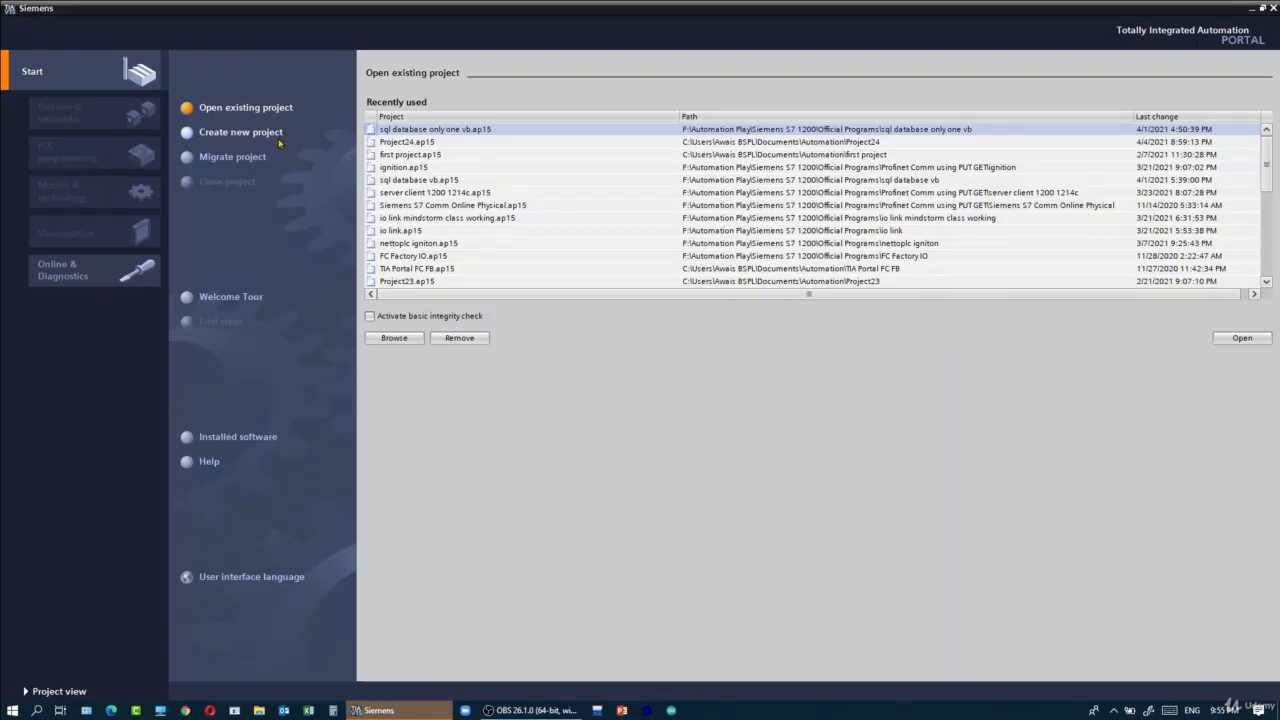
- Create a new project named "wincc advanced lesson" and open its project view
click(272, 134)
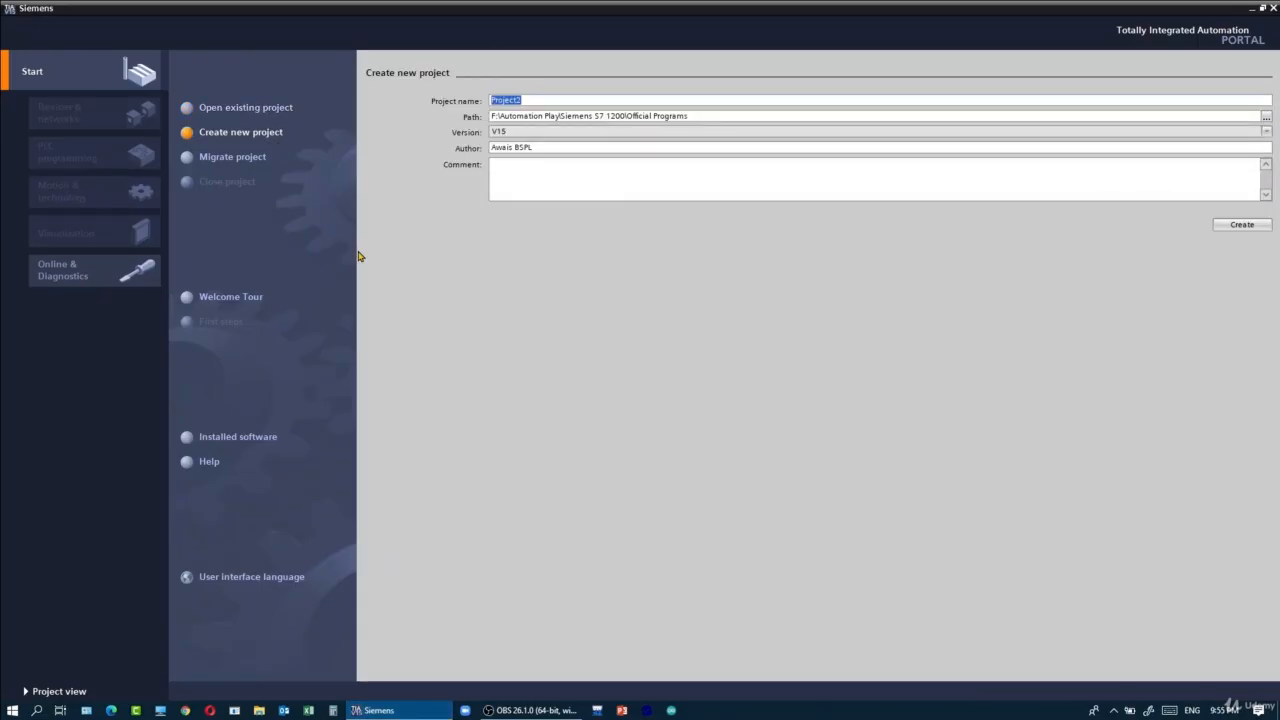
text(w)
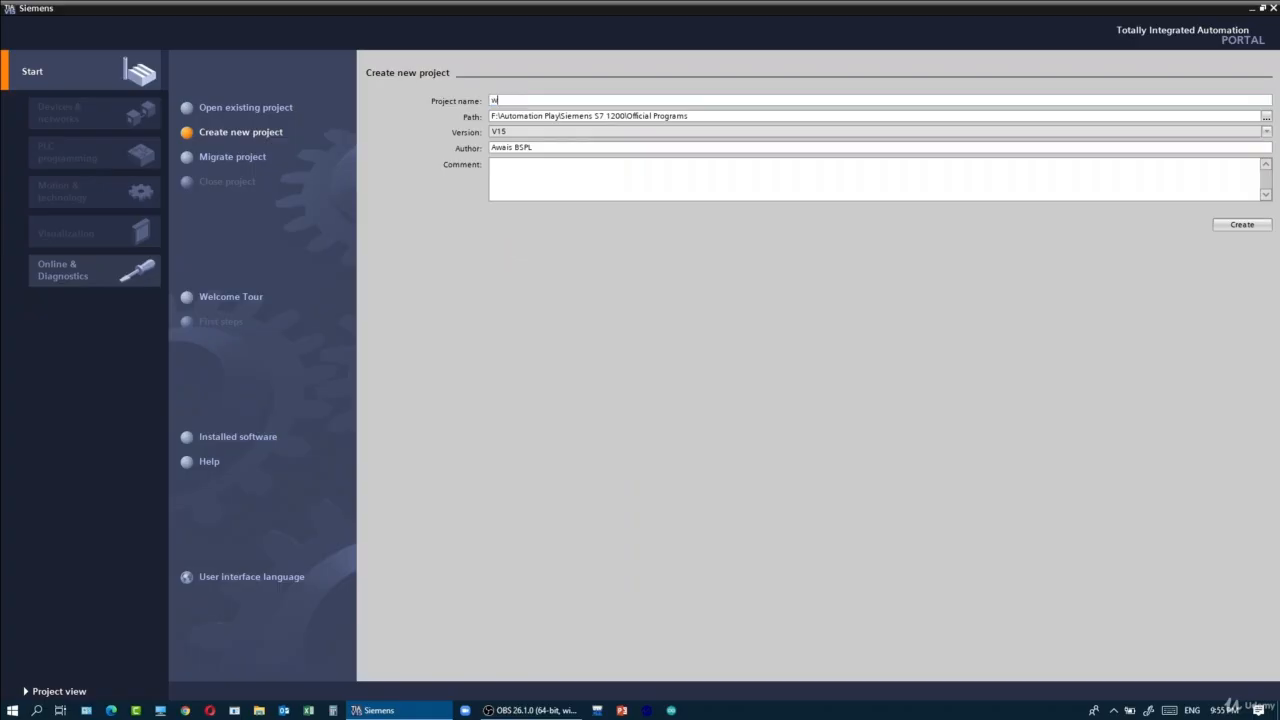
text(incc advanced lesson)
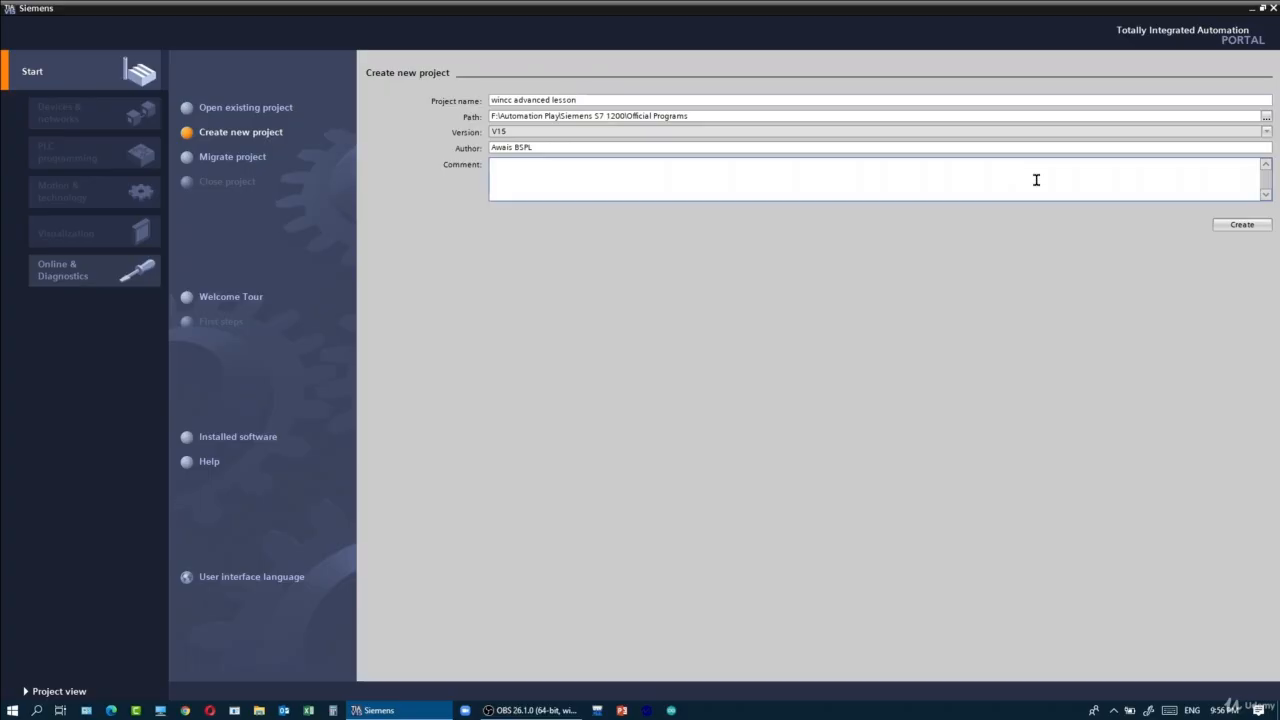
click(1240, 224)
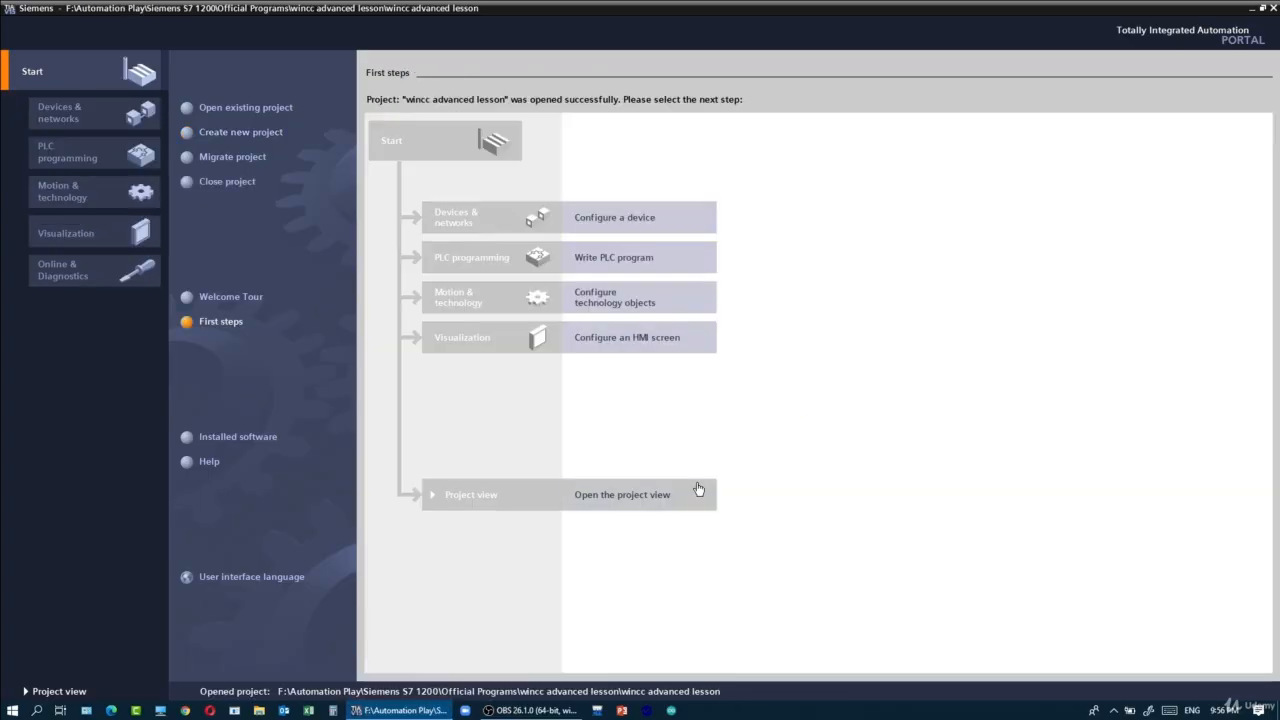
click(698, 489)
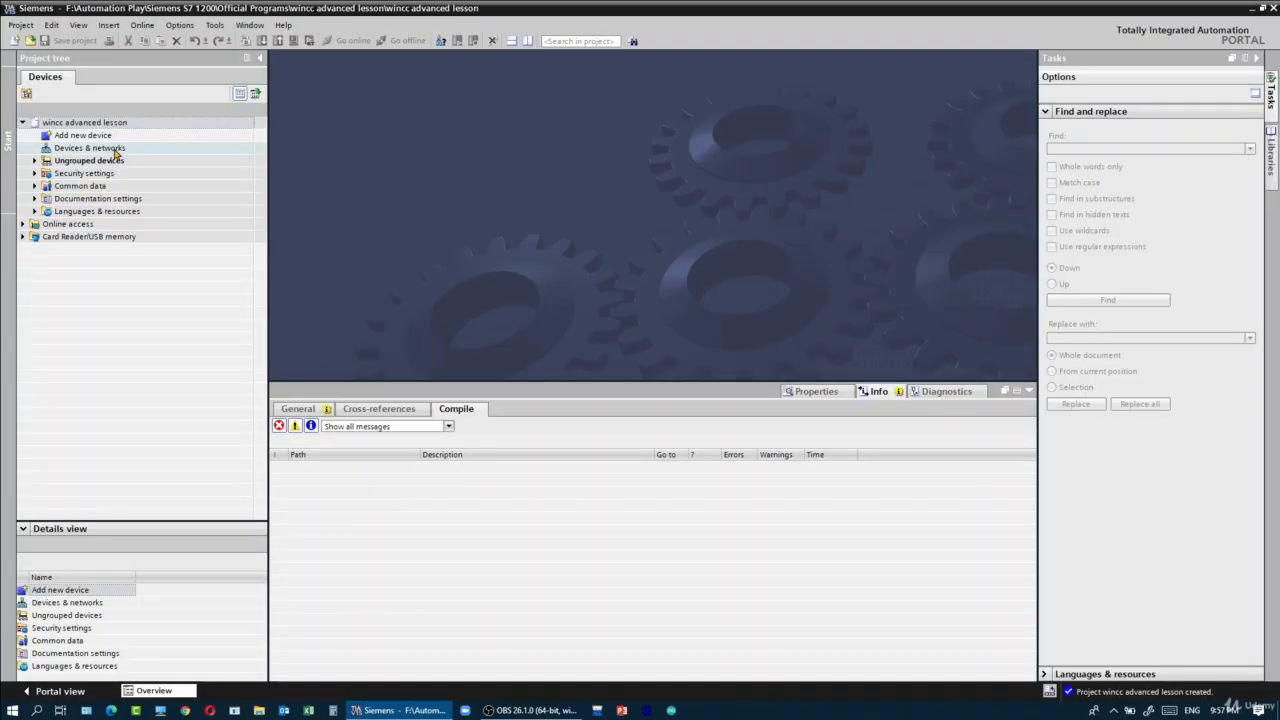
- Add an S7-1200 CPU 1214C DC/DC/Rly, article 6ES7 214-1HG40-0XB0, to the project's Devices & networks view
click(115, 148)
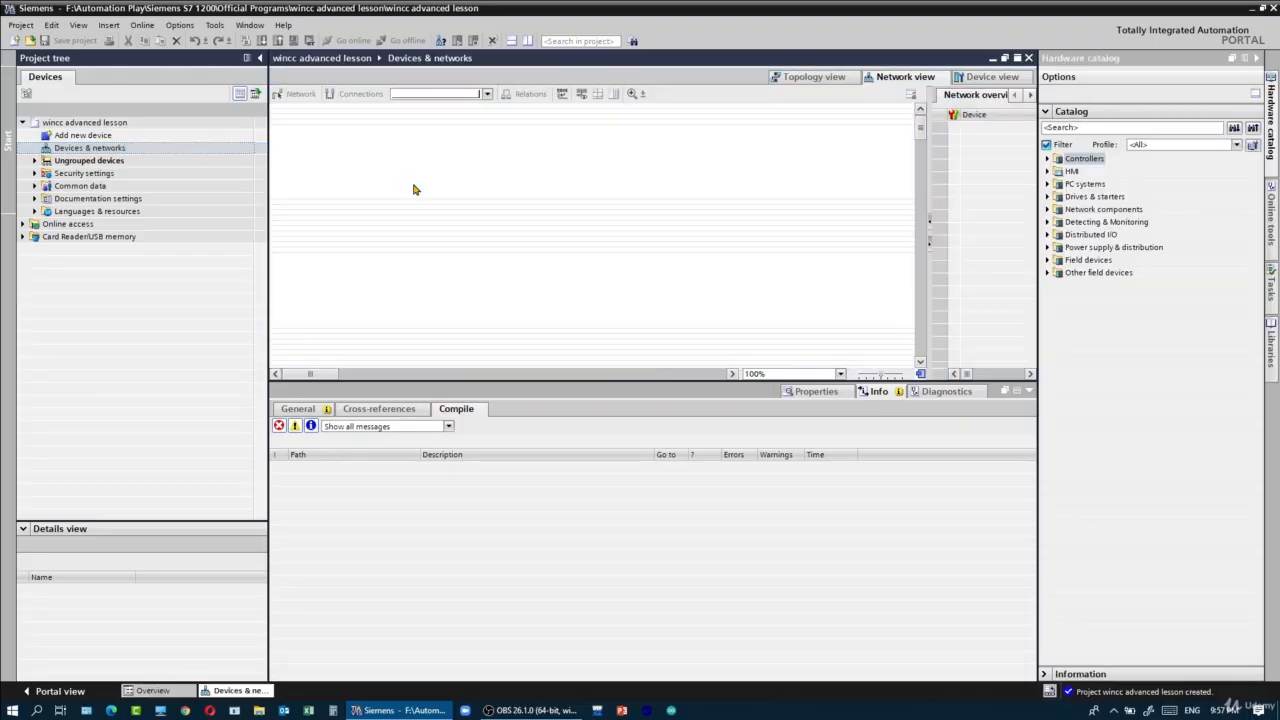
click(1047, 171)
click(1054, 160)
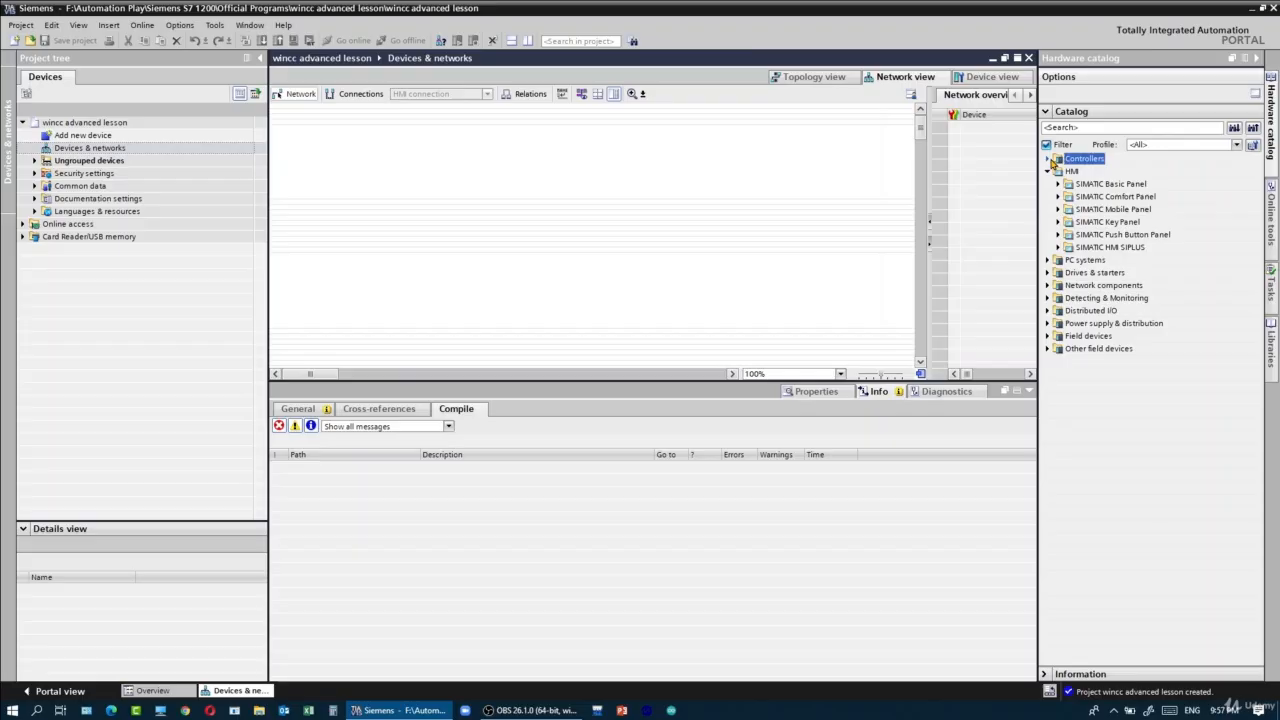
click(1050, 160)
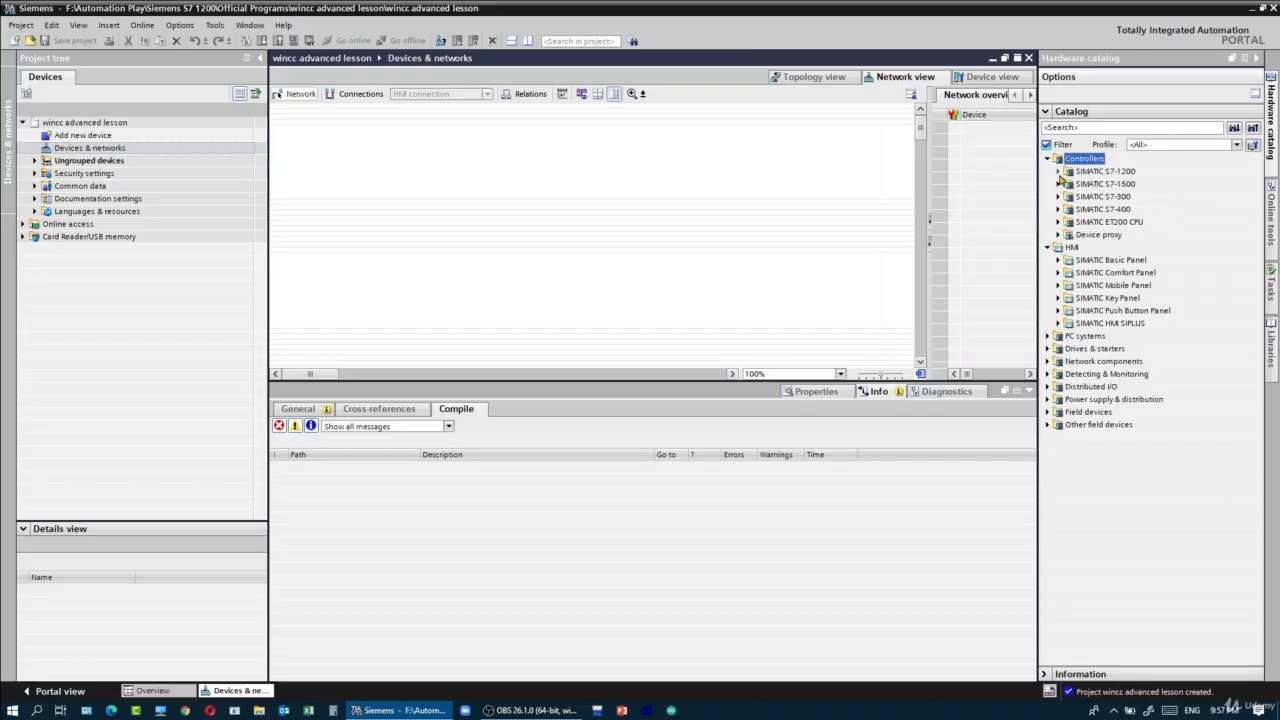
click(1058, 172)
click(1082, 185)
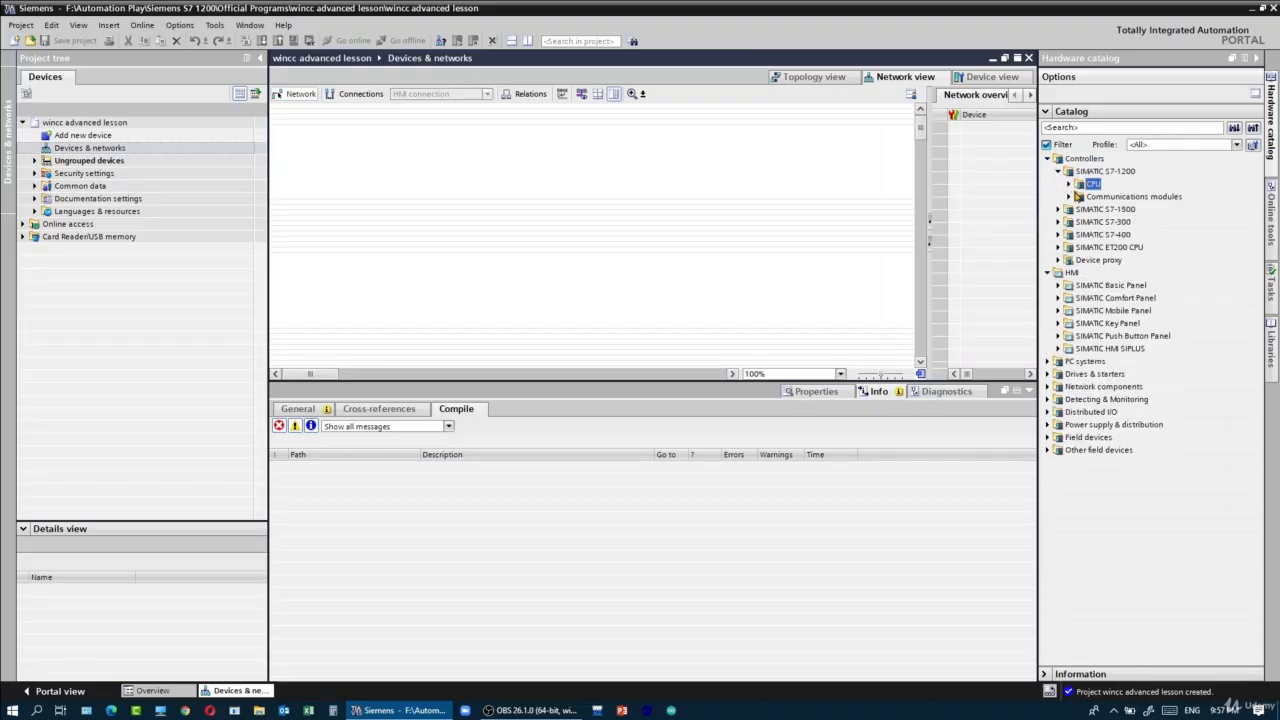
click(1069, 185)
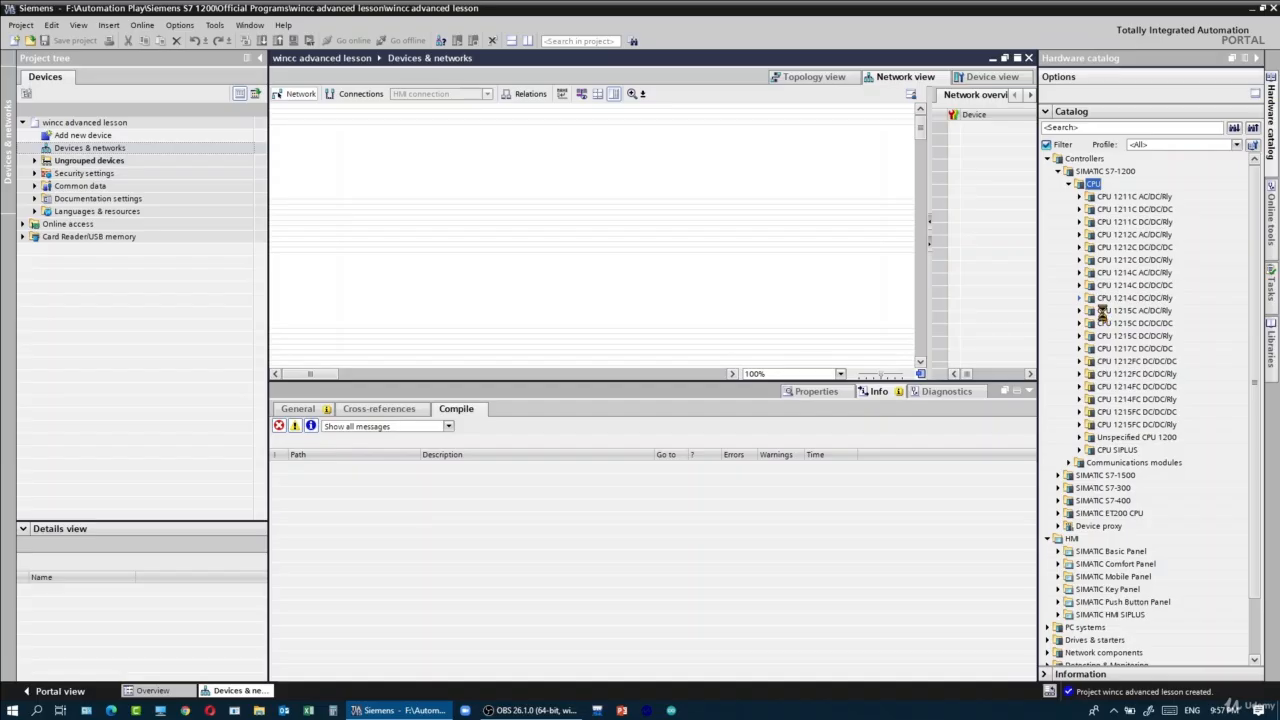
double_click(1117, 335)
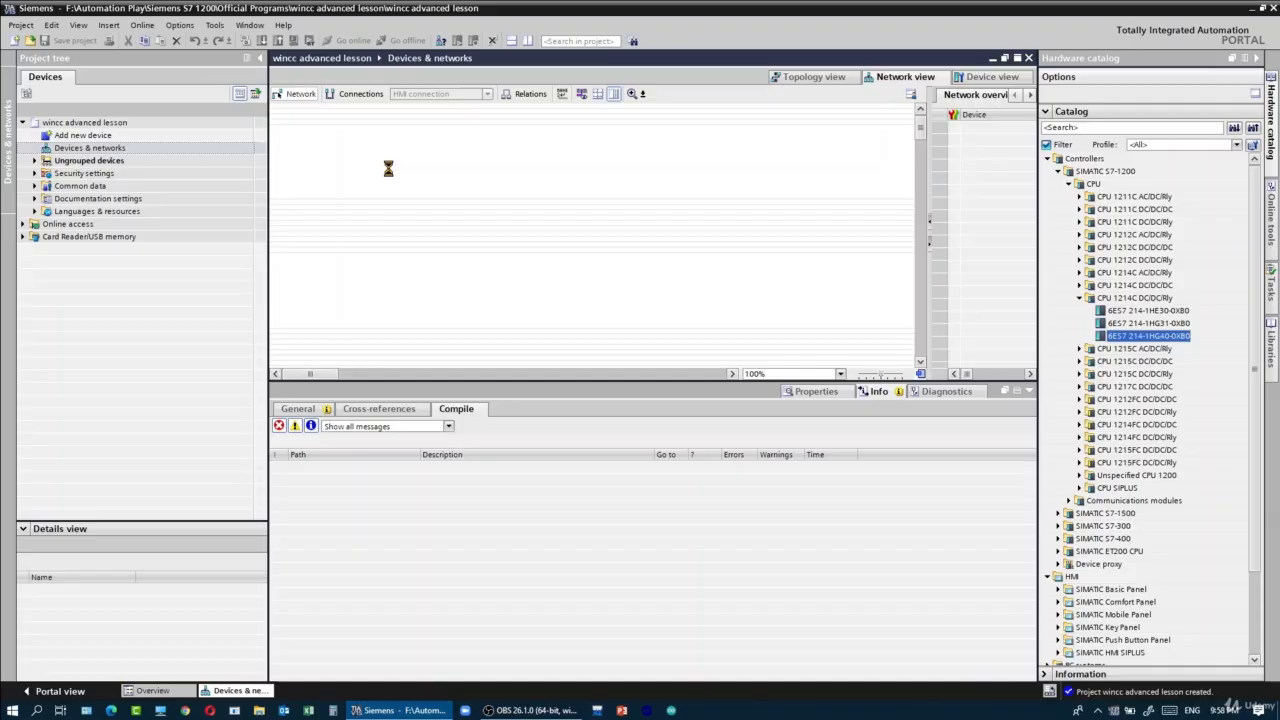
- Place a WinCC RT Advanced HMI application, version 15.0.0.0, beside PLC_1 in the network view
click(1047, 336)
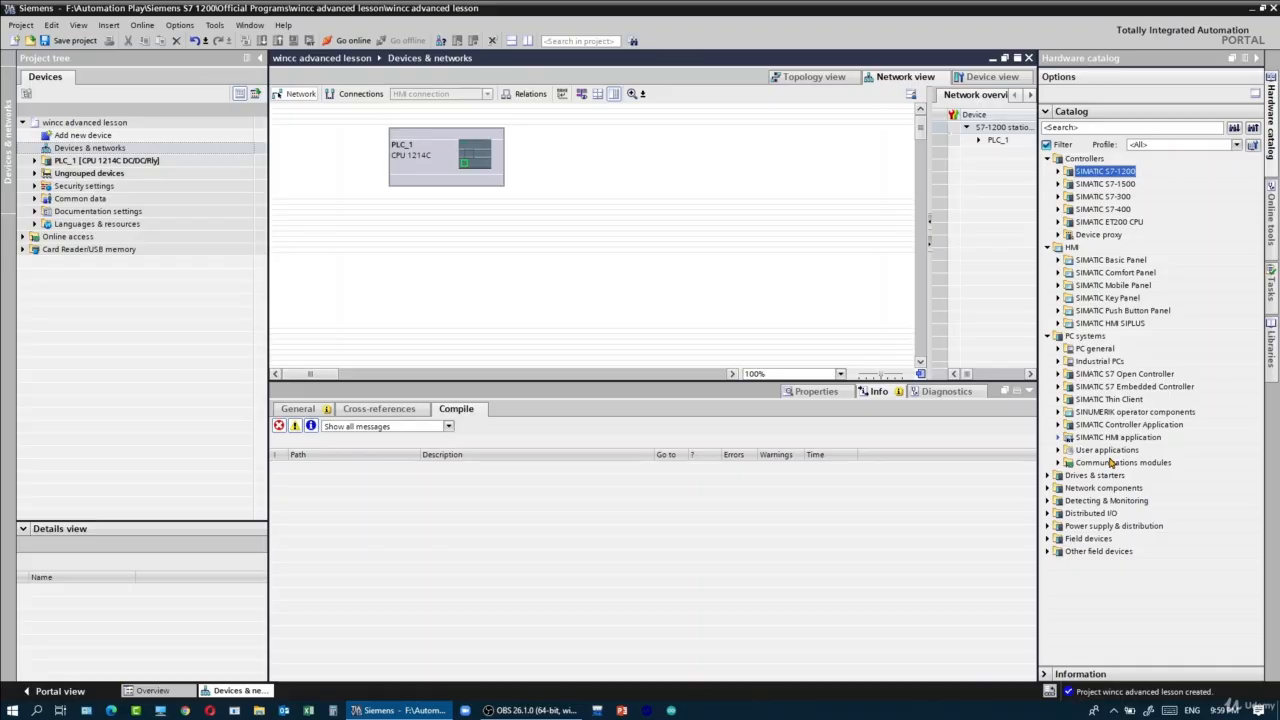
click(1058, 437)
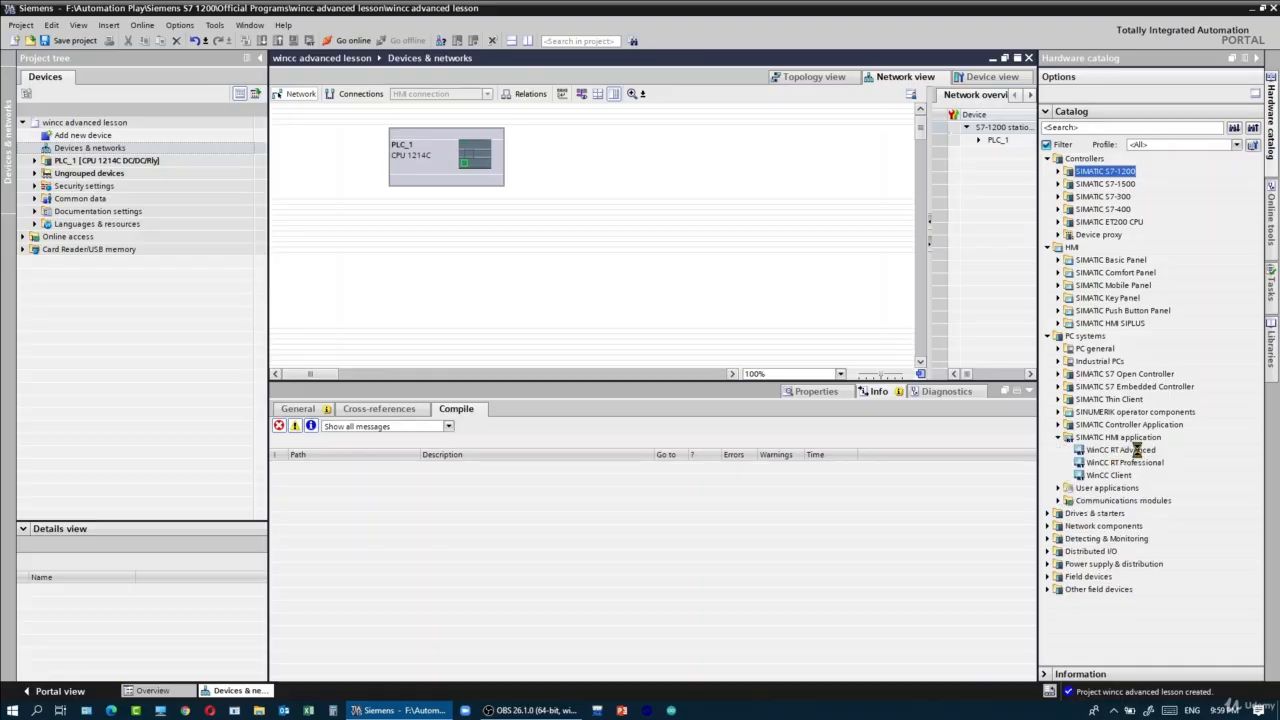
click(1137, 450)
click(1046, 675)
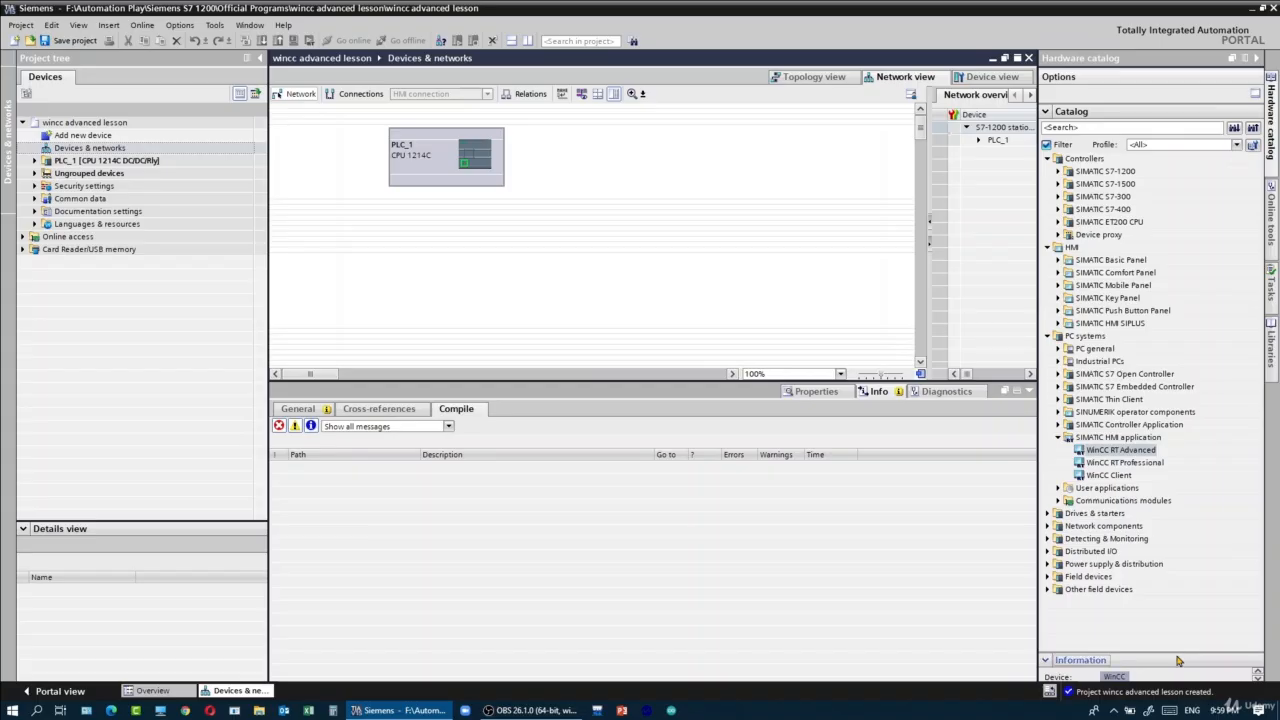
drag(1178, 652, 1164, 528)
click(1256, 573)
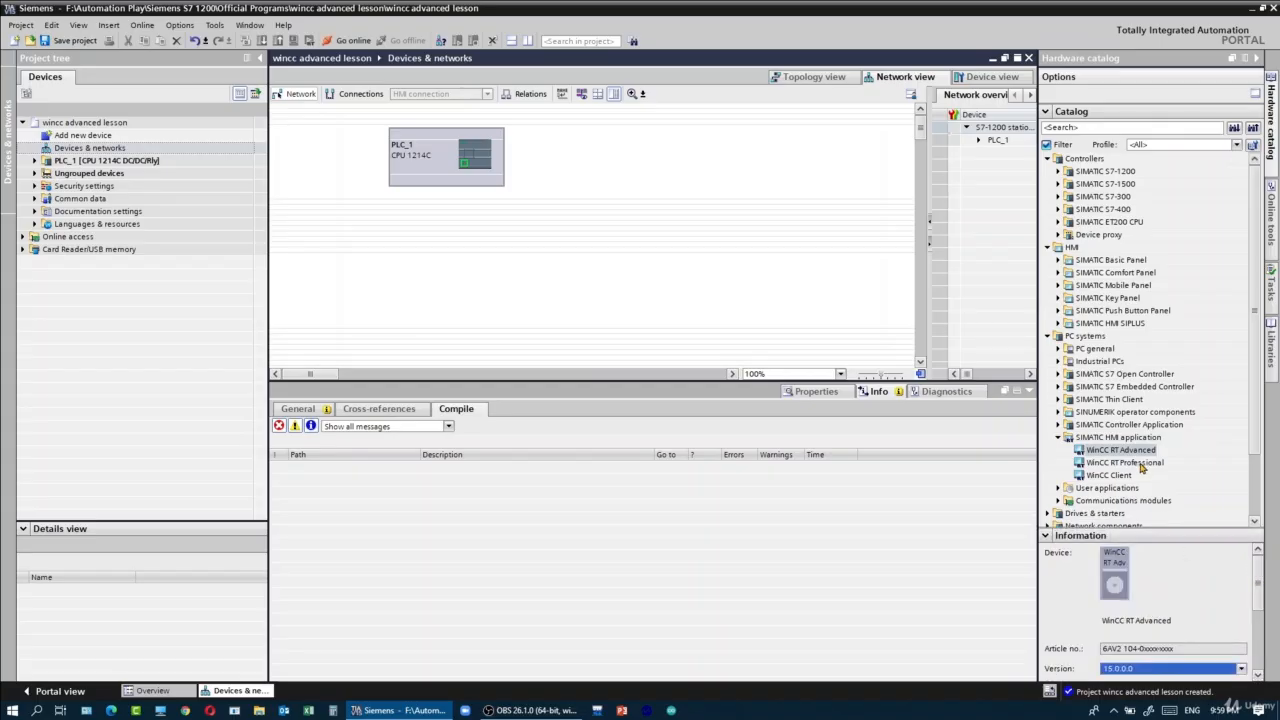
drag(1162, 452, 588, 183)
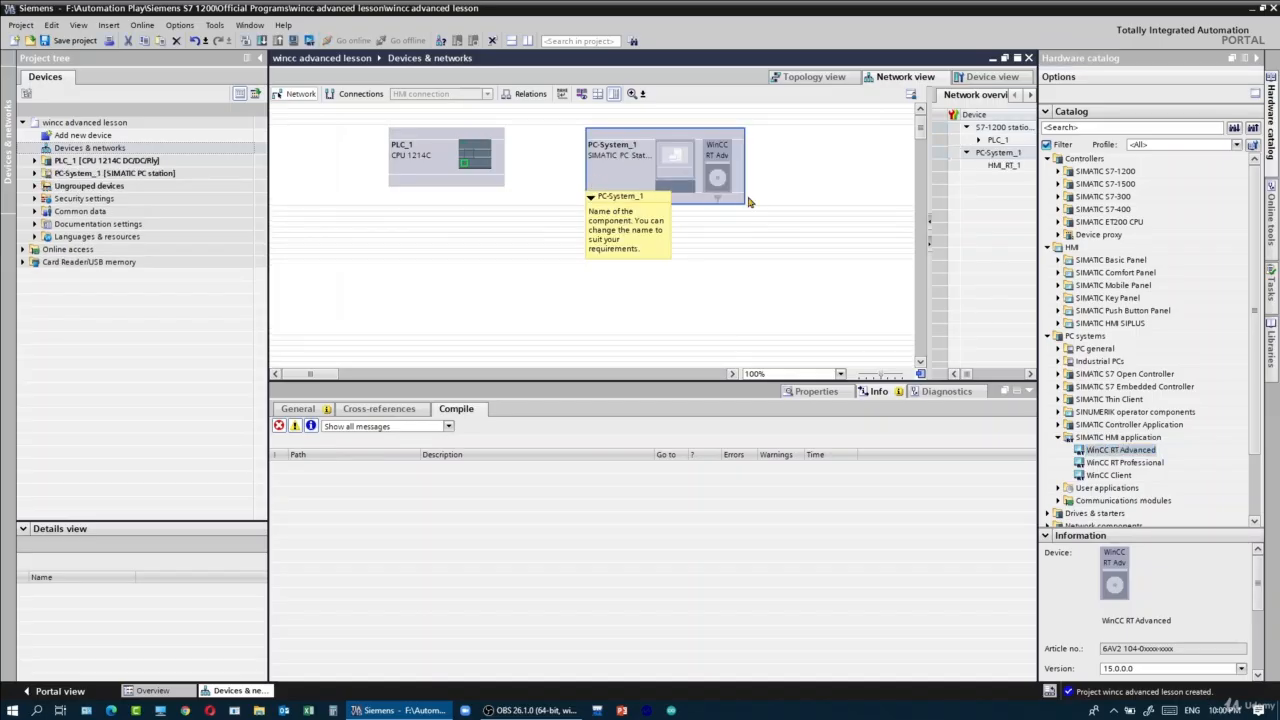
- Add an IE general PROFINET/Ethernet communications module to the PC-System_1 station
click(1058, 437)
click(1058, 462)
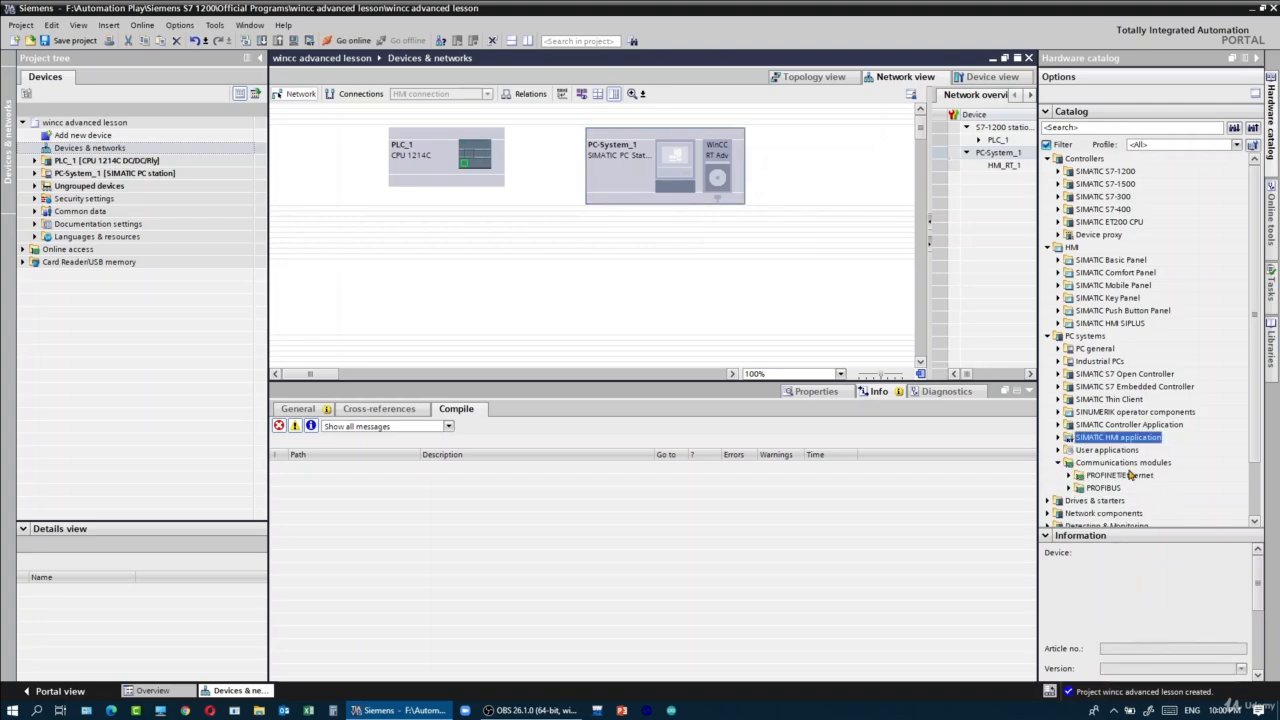
click(1069, 475)
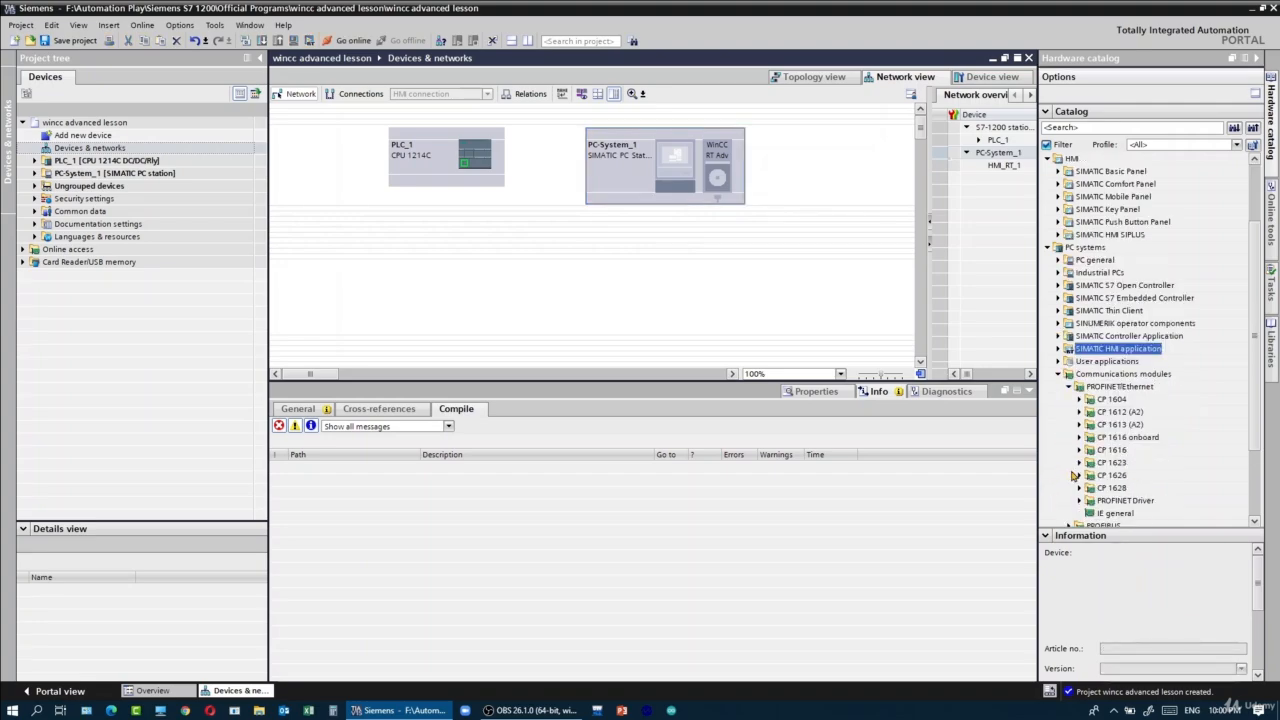
click(1119, 512)
drag(1121, 514, 701, 183)
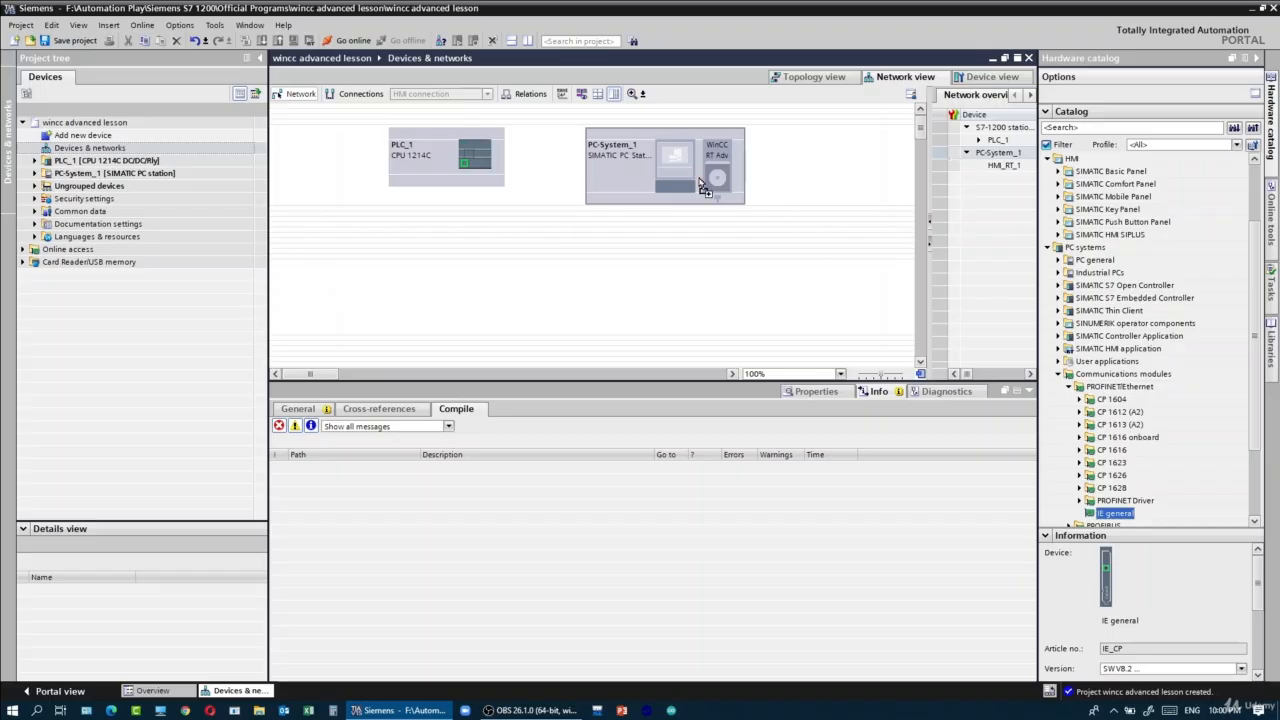
drag(701, 183, 701, 183)
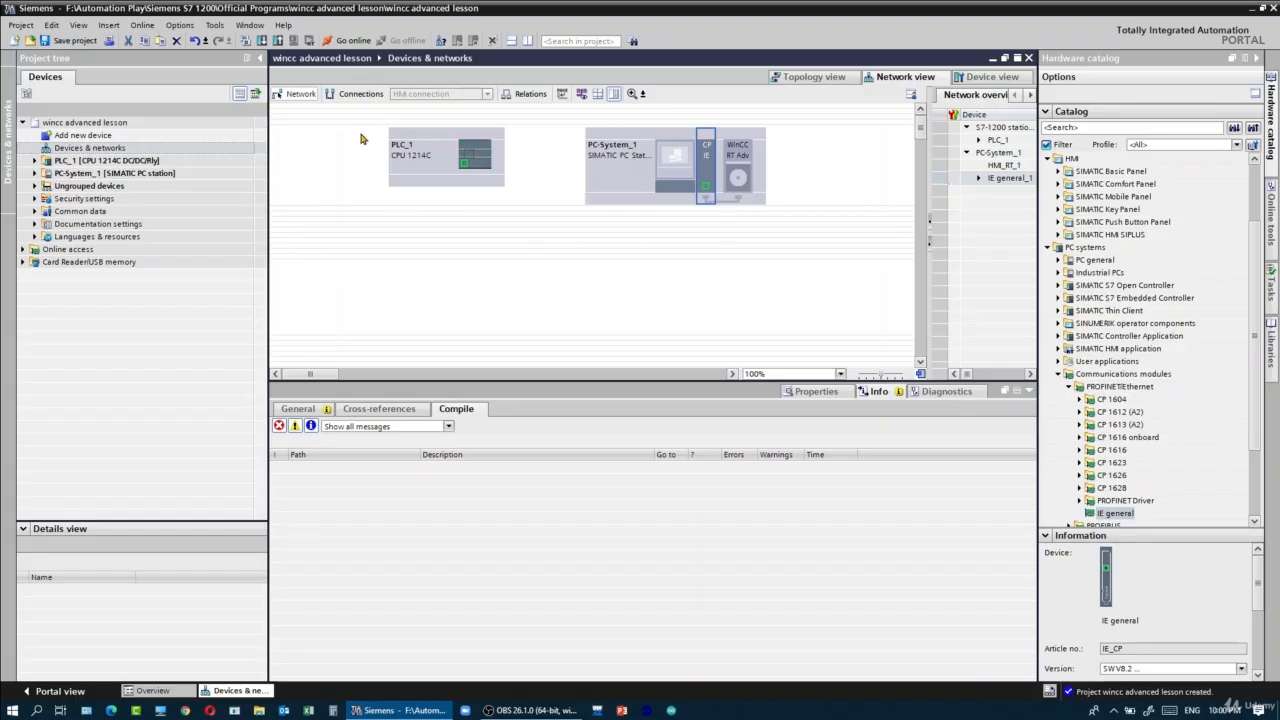
- Create an HMI connection from PLC_1's Ethernet port to the IE general port of PC-System_1
click(338, 94)
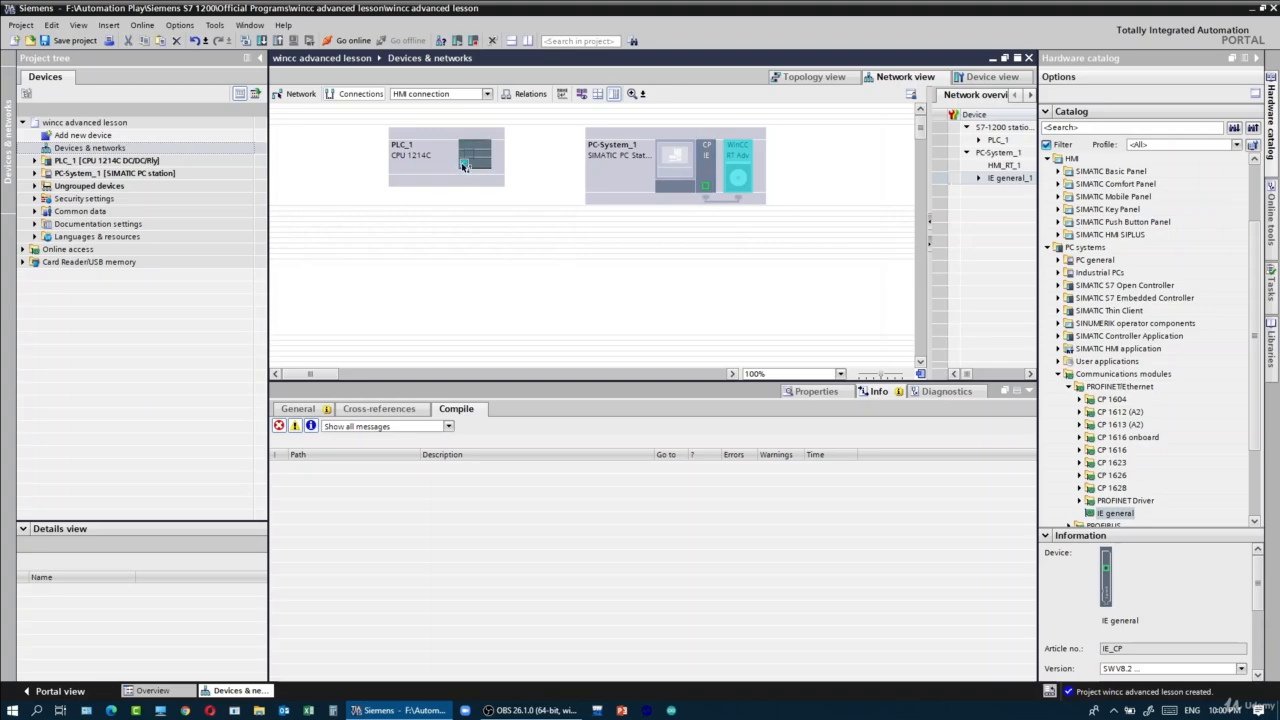
drag(463, 165, 705, 186)
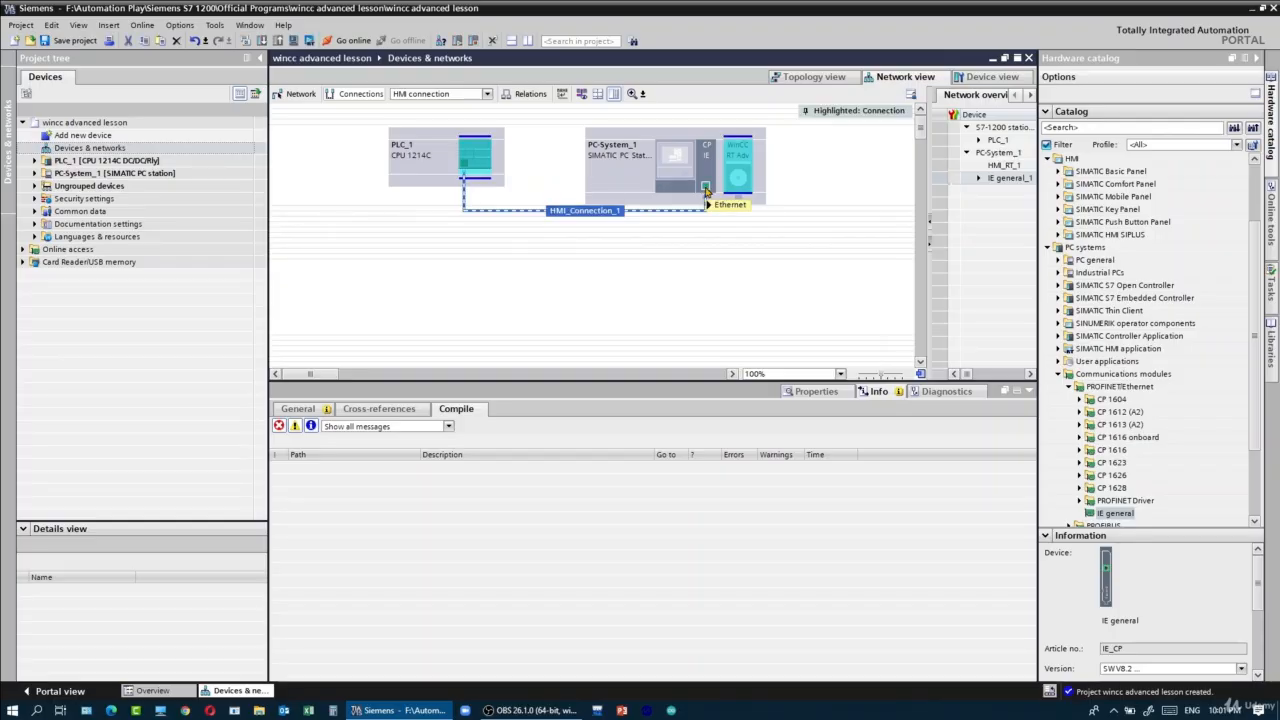
mouse_move(705, 190)
- Open the connections of HMI_RT_1 and examine the HMI connection's interface, device addresses and access point
click(35, 177)
click(35, 174)
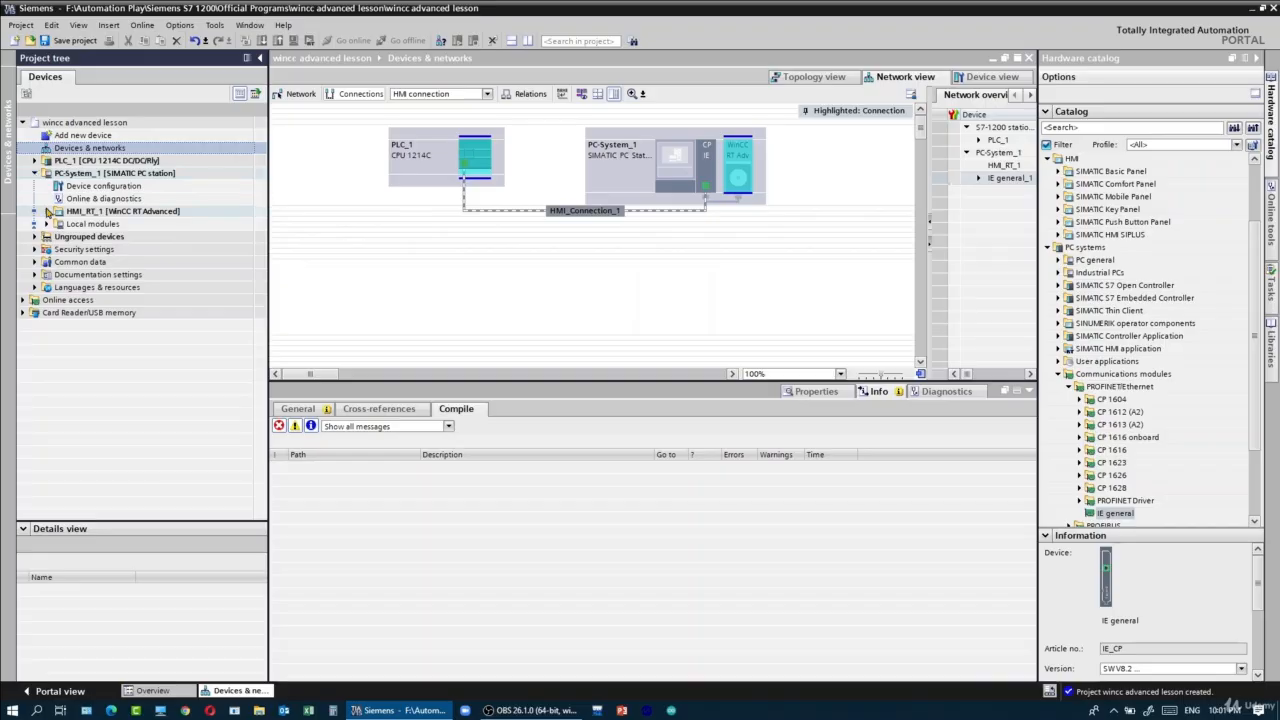
click(46, 212)
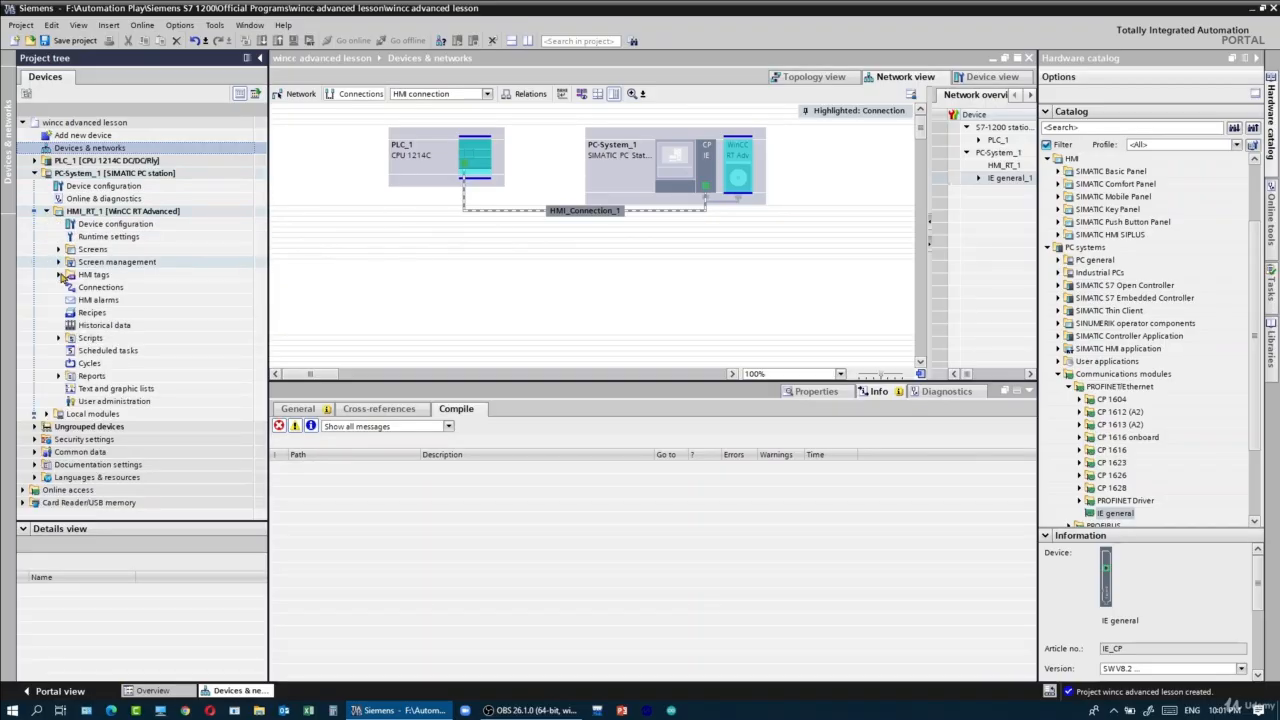
click(122, 289)
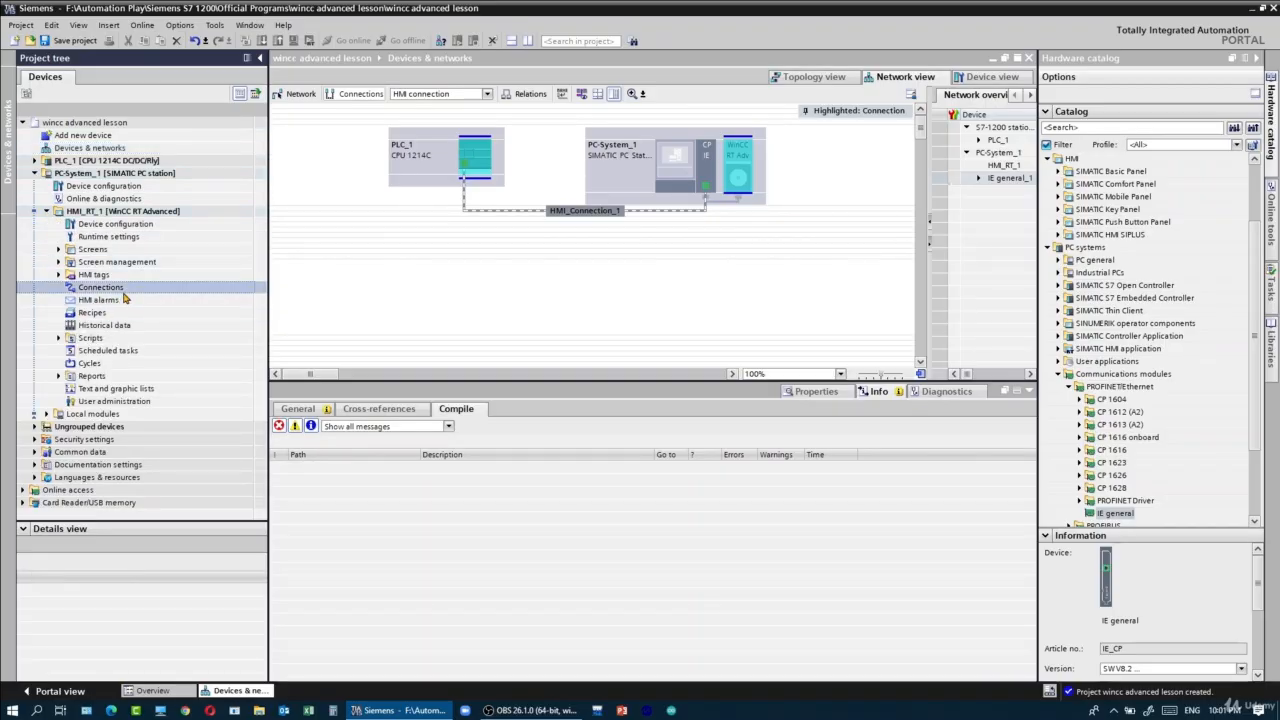
double_click(101, 288)
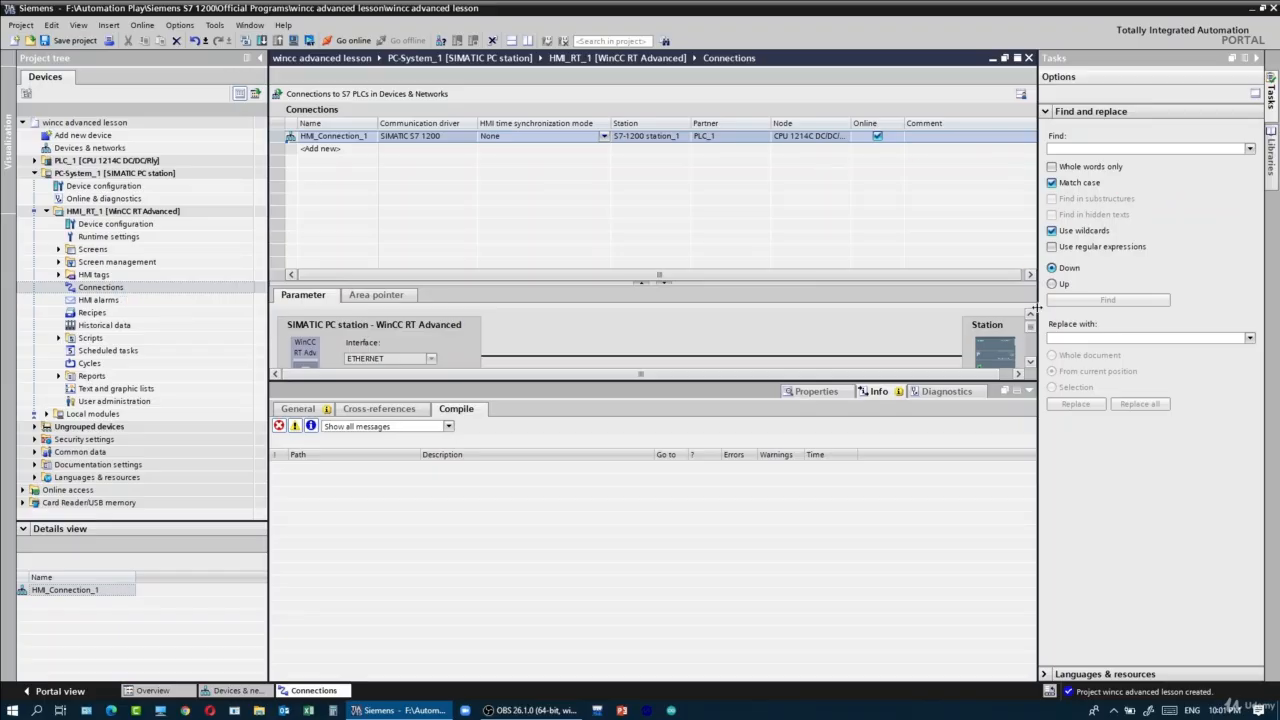
scroll(1031, 338, down, 2)
scroll(1031, 338, down, 2)
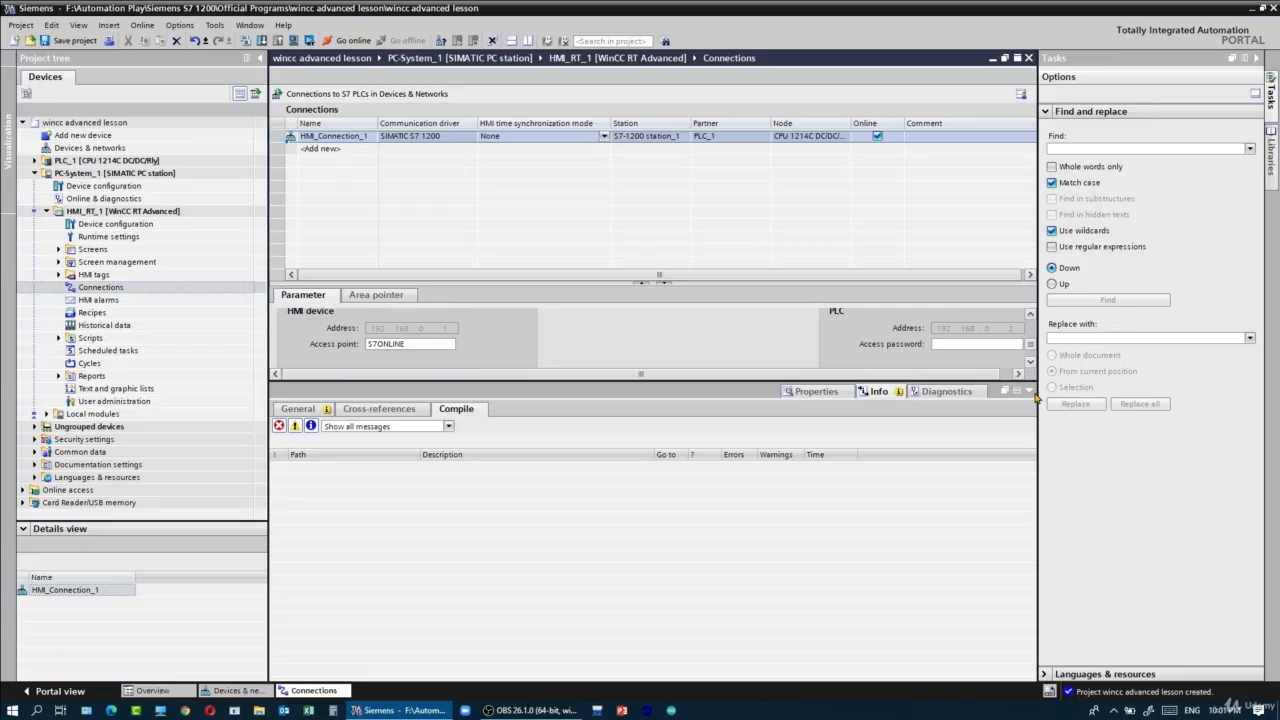
click(1029, 391)
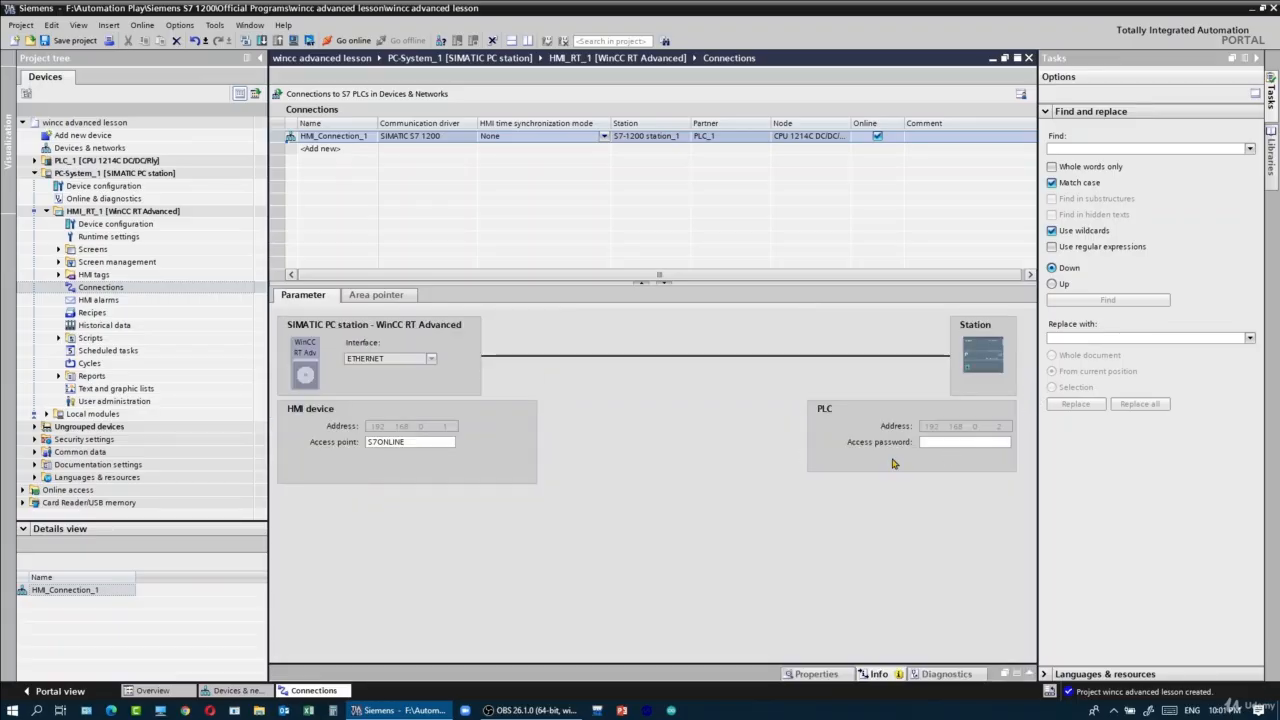
click(443, 442)
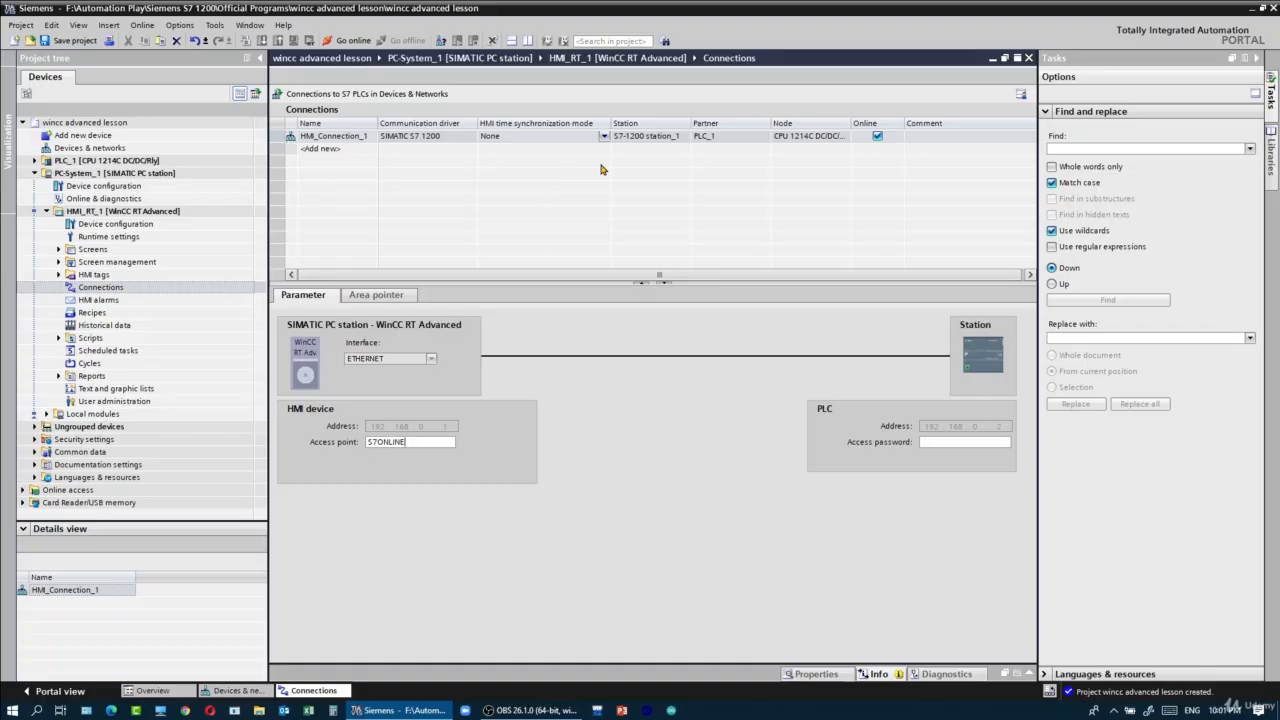
- Open PLC_1's Main [OB1] block and insert a normally open contact followed by an output coil in Network 1
click(174, 162)
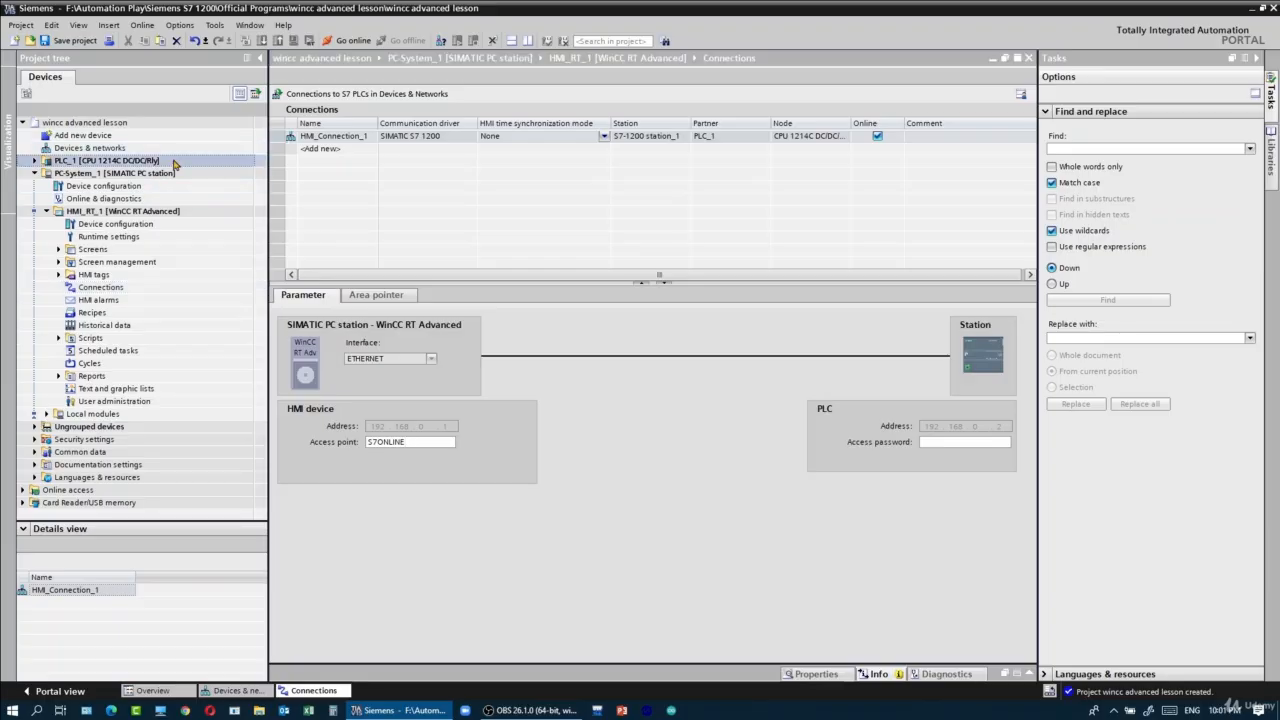
click(35, 161)
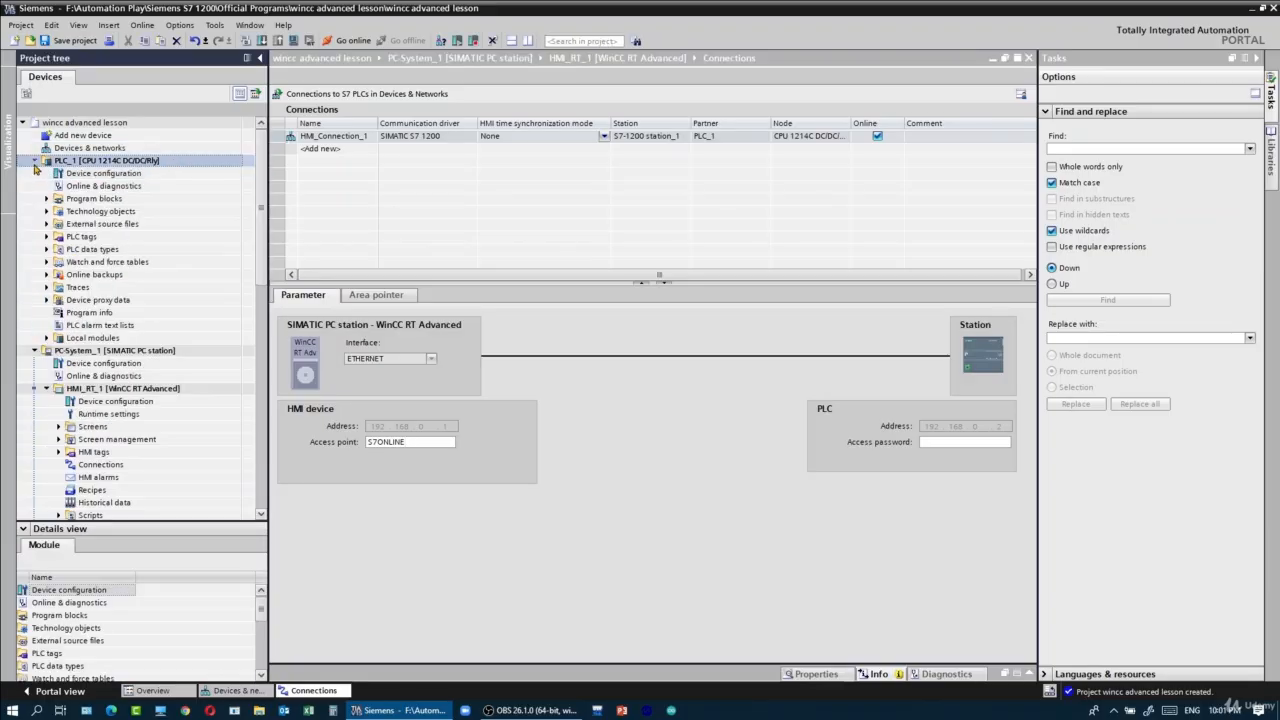
double_click(115, 200)
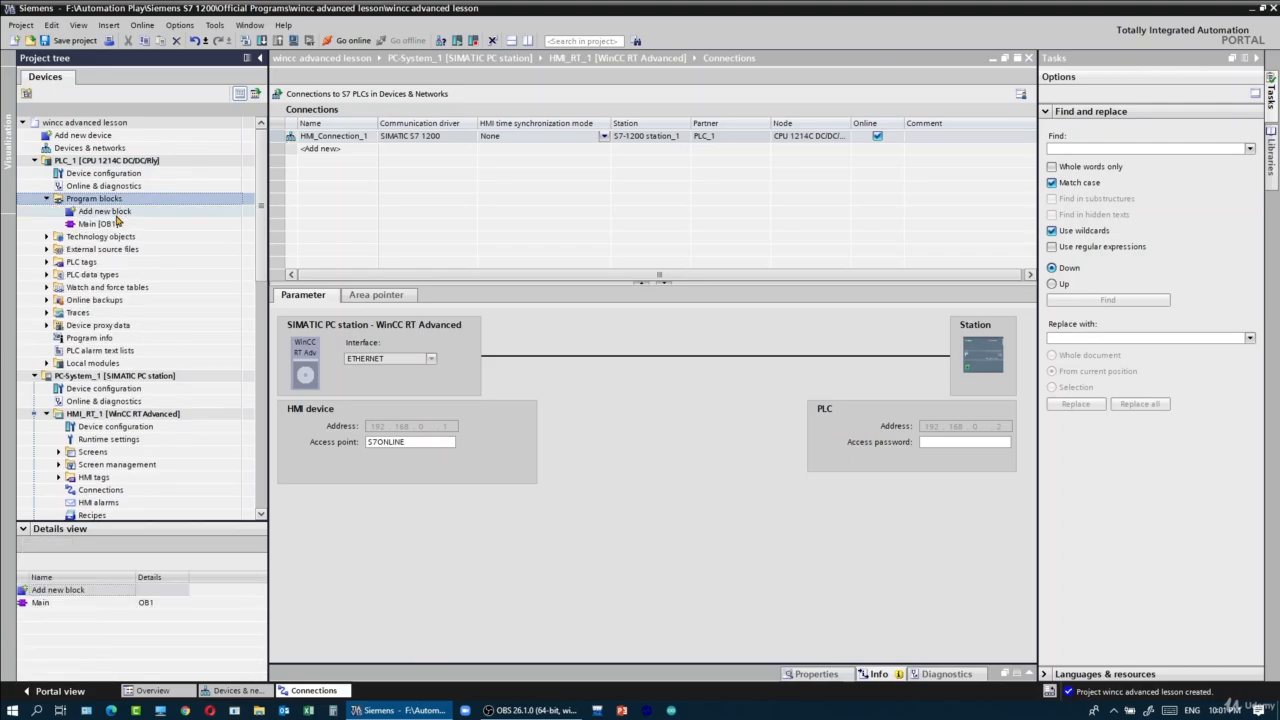
double_click(116, 225)
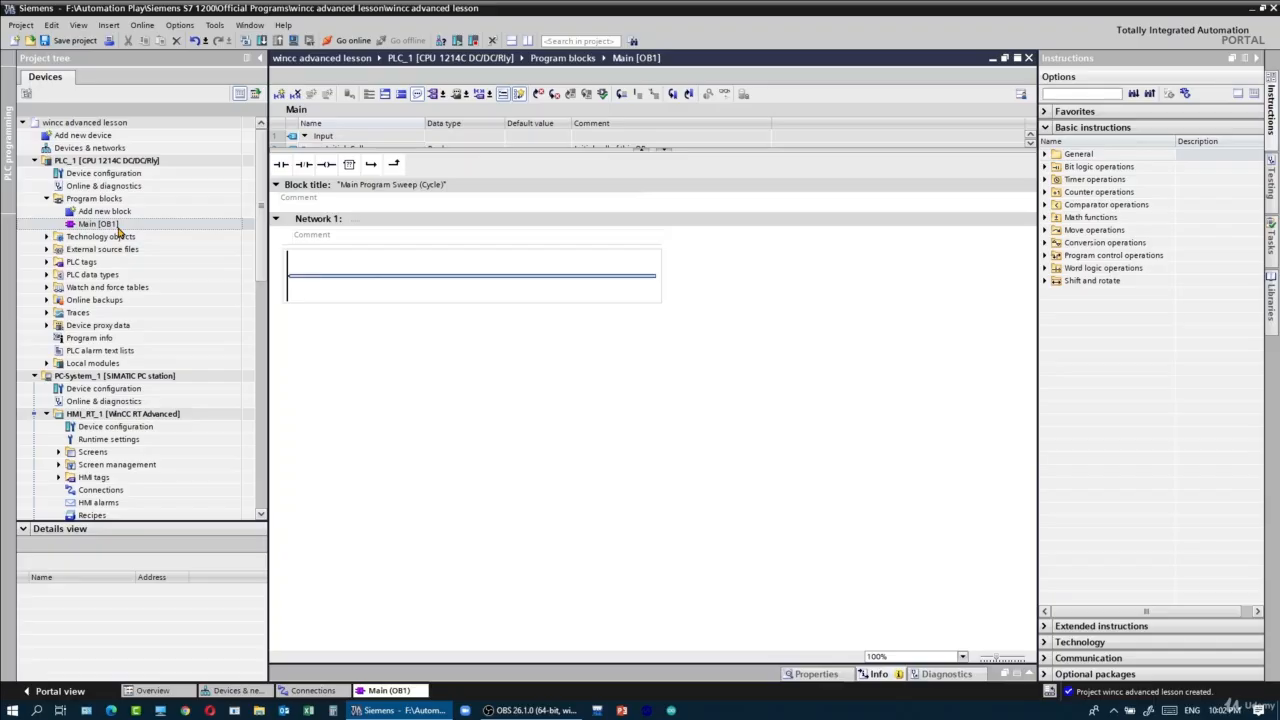
click(282, 164)
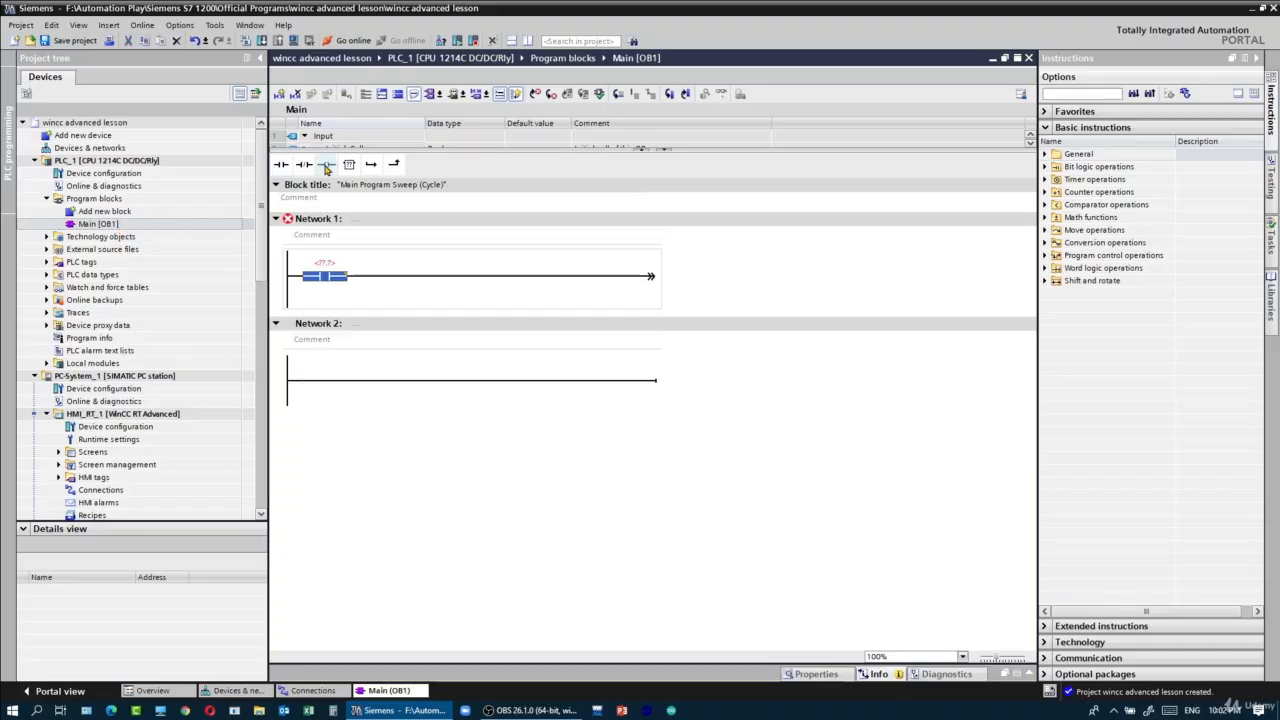
click(326, 166)
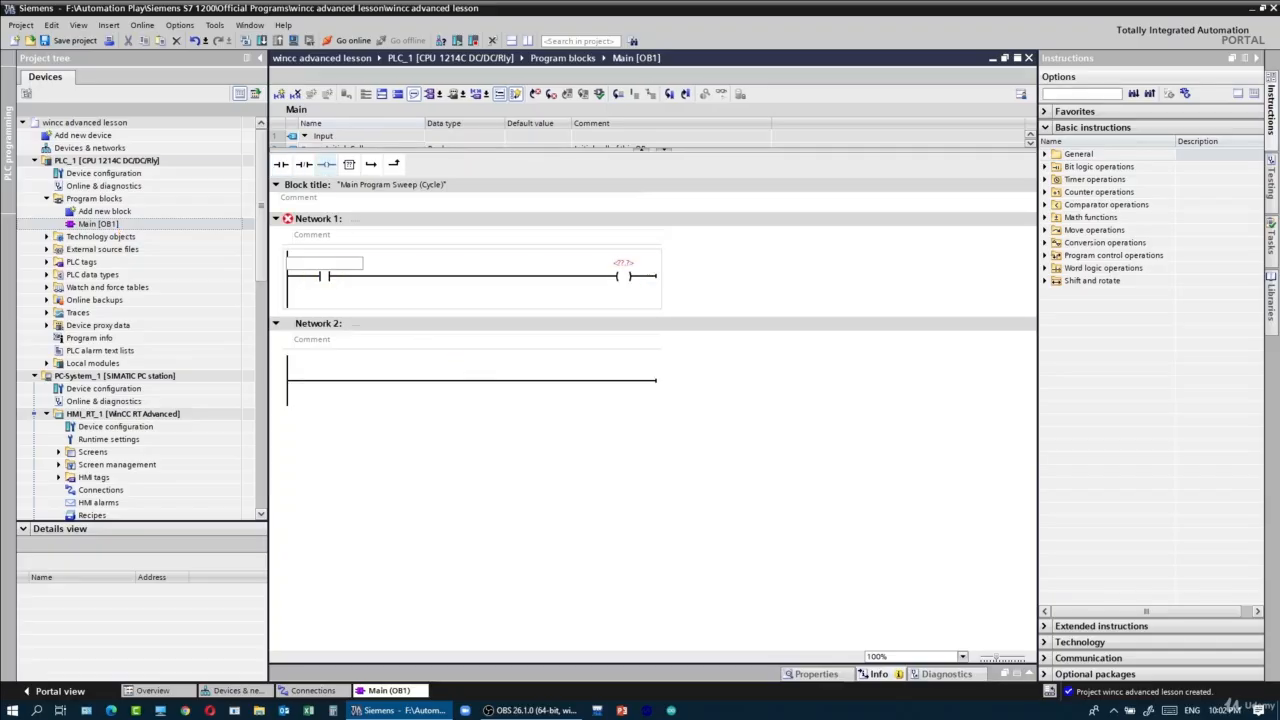
- Assign address M0.0 to the normally open contact and Q0.0 to the output coil in Network 1
text(m0.0)
key(Return)
text(q)
text(.0)
key(Return)
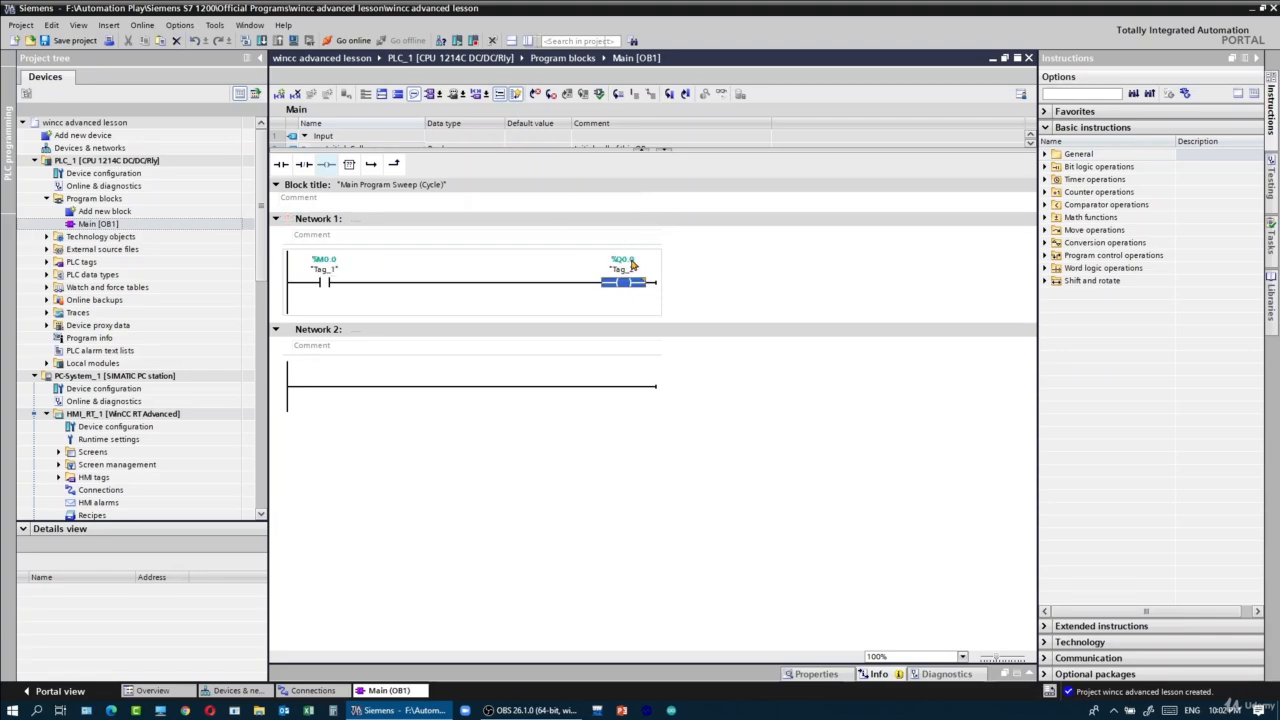
- Add a new screen to the Screens folder of HMI_RT_1
scroll(240, 293, down, 2)
scroll(200, 310, down, 1)
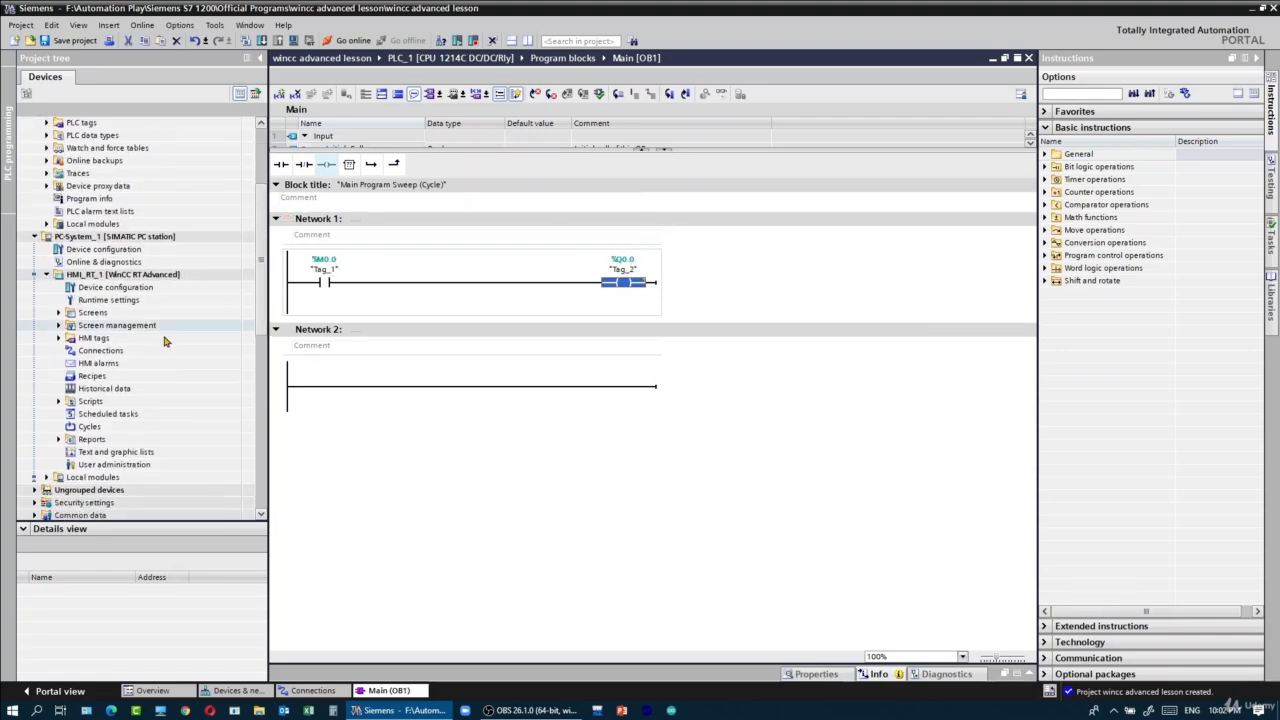
click(165, 318)
double_click(165, 318)
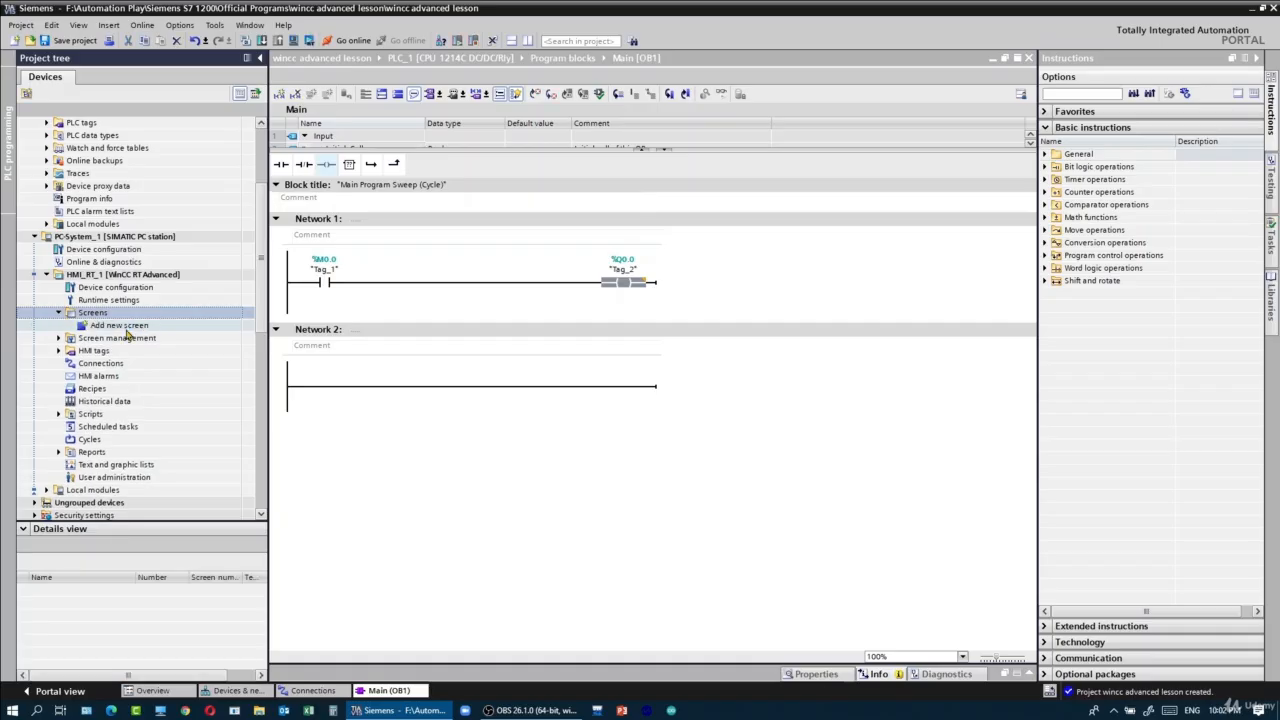
click(124, 325)
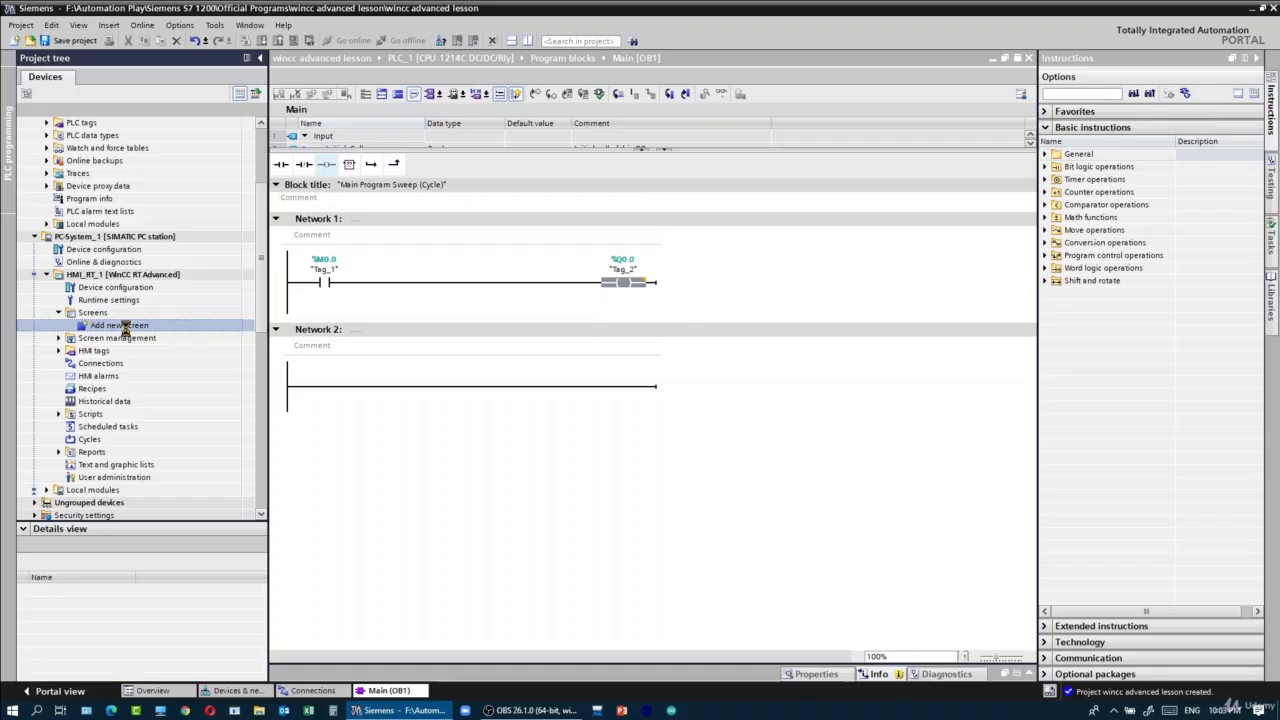
double_click(124, 326)
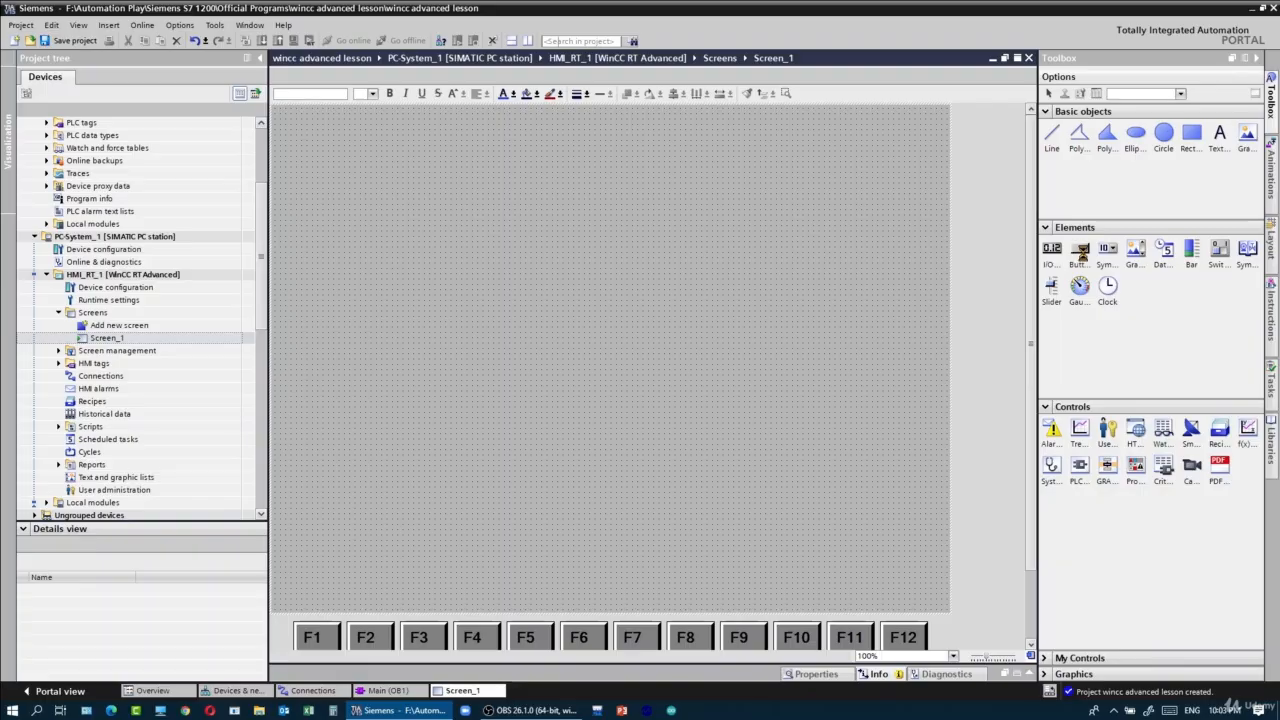
- Place a default-size button in the upper-left area of Screen_1
click(1080, 255)
click(746, 277)
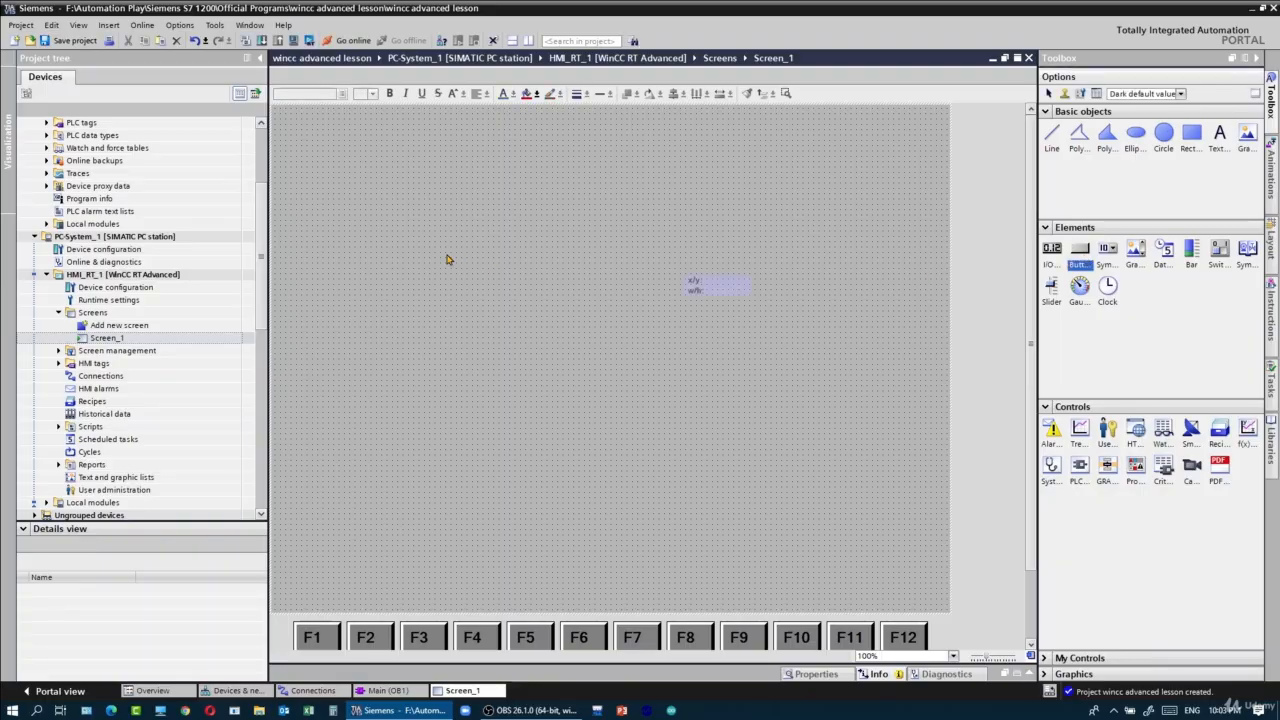
click(445, 252)
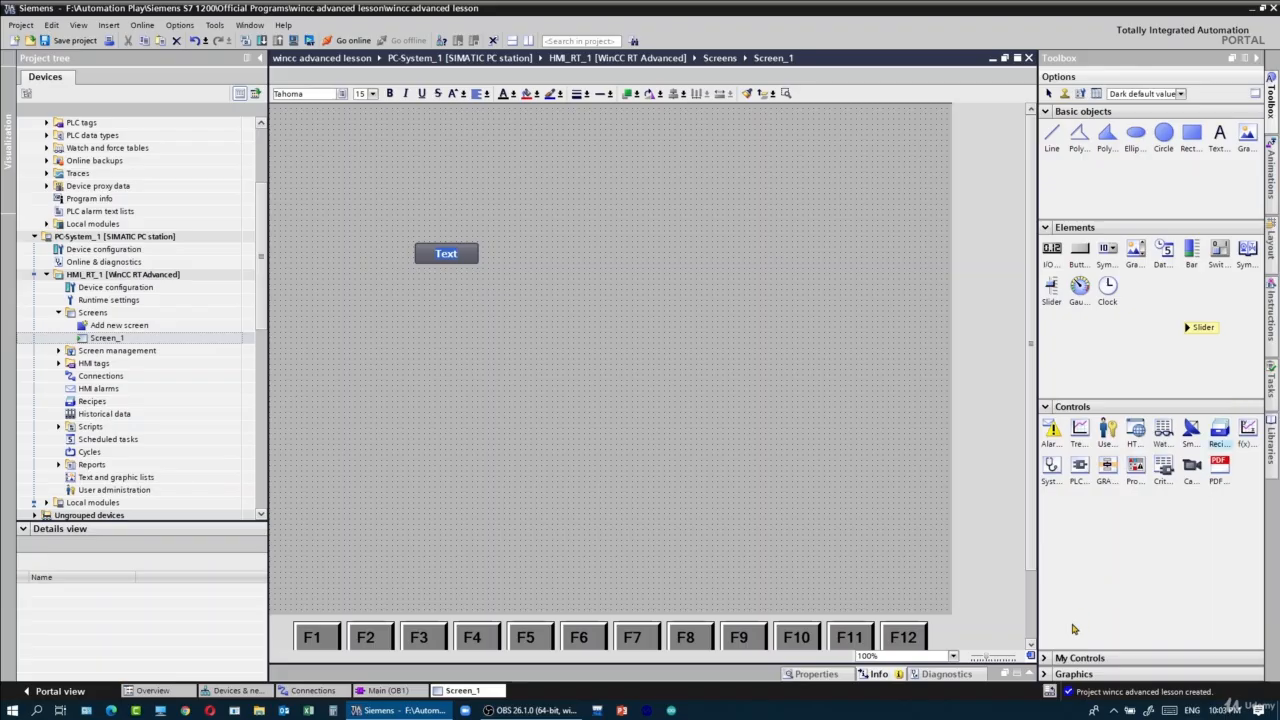
- Place a green PlotLight_Round_G pilot light from the Buttons-and-Switches global library just to the right of the button on Screen_1
click(1048, 660)
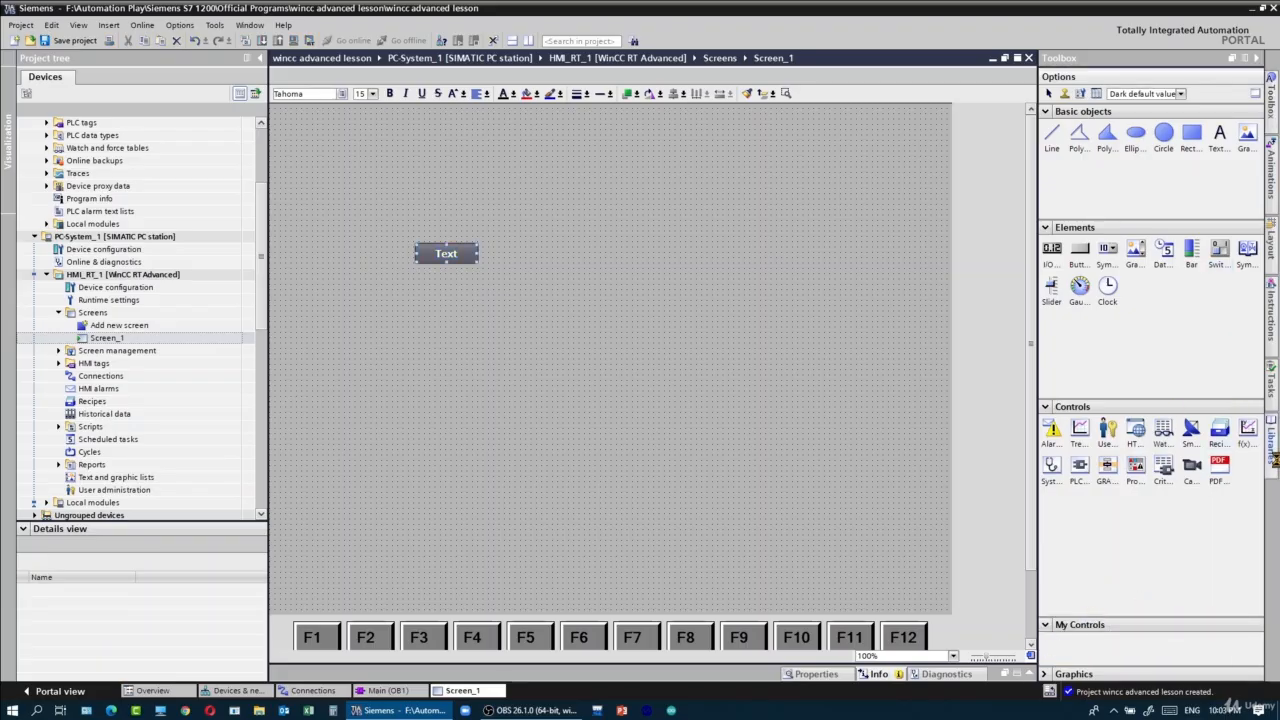
click(1276, 466)
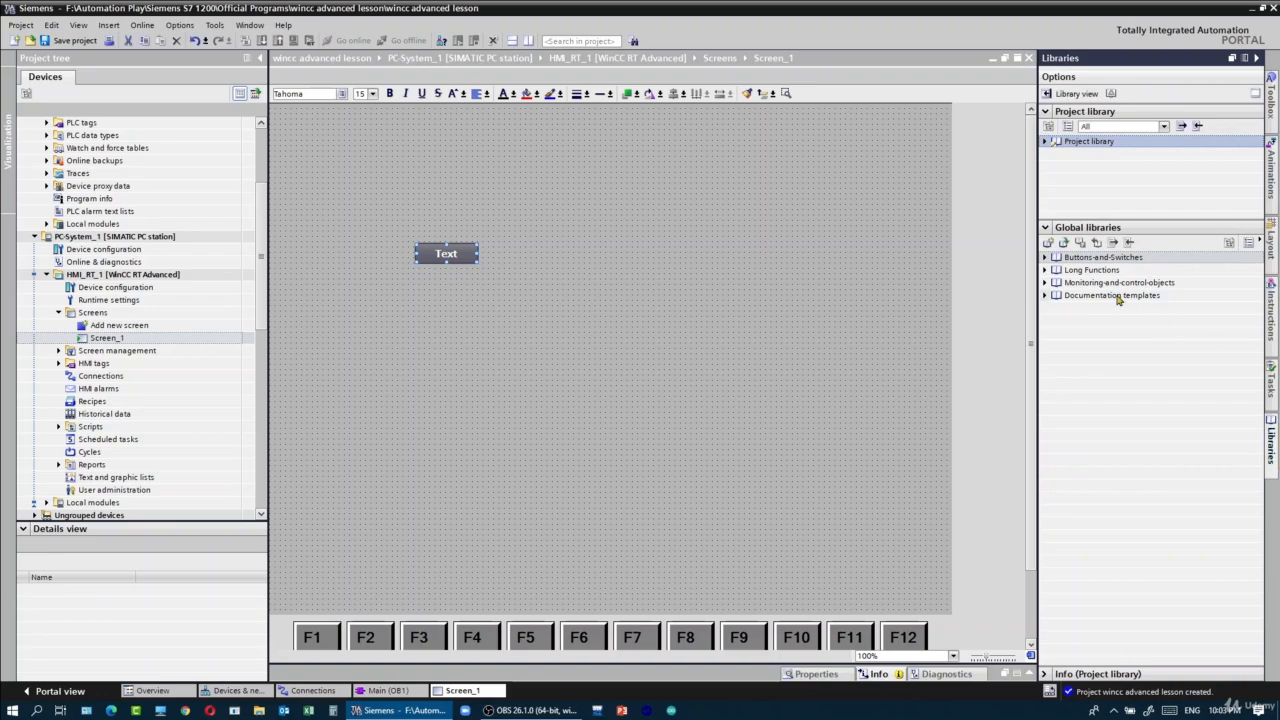
click(1045, 270)
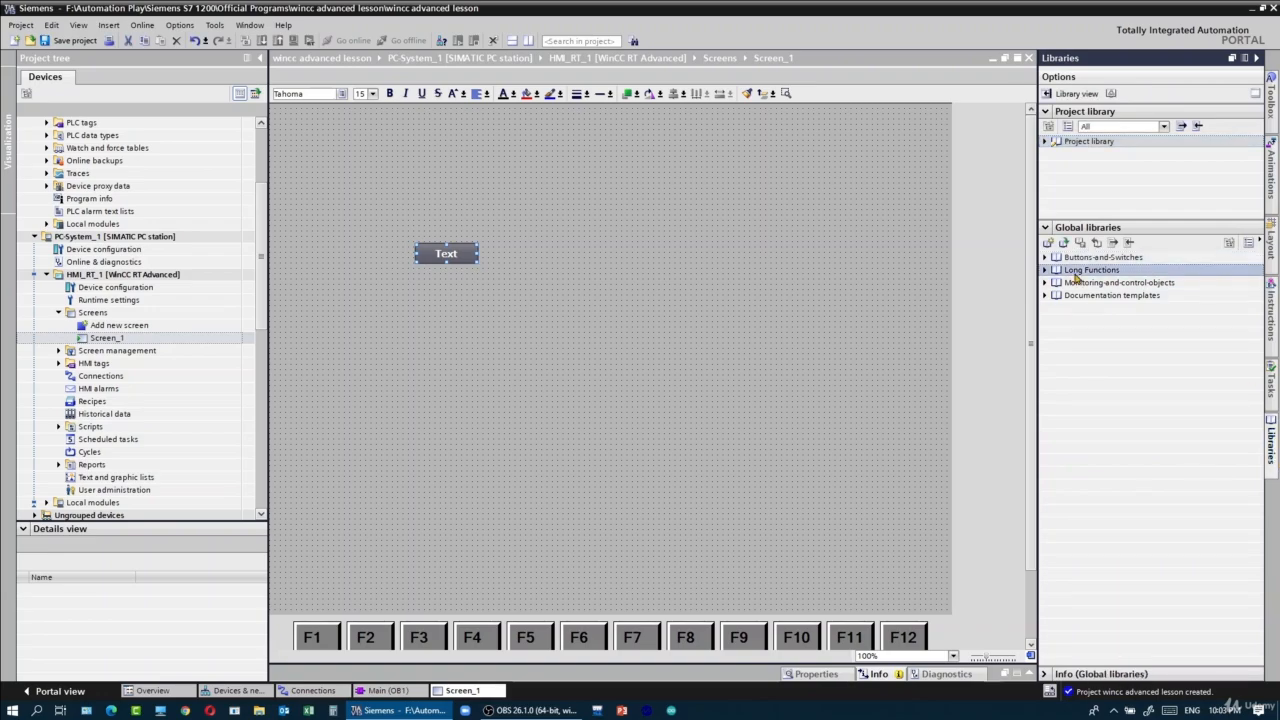
double_click(1130, 258)
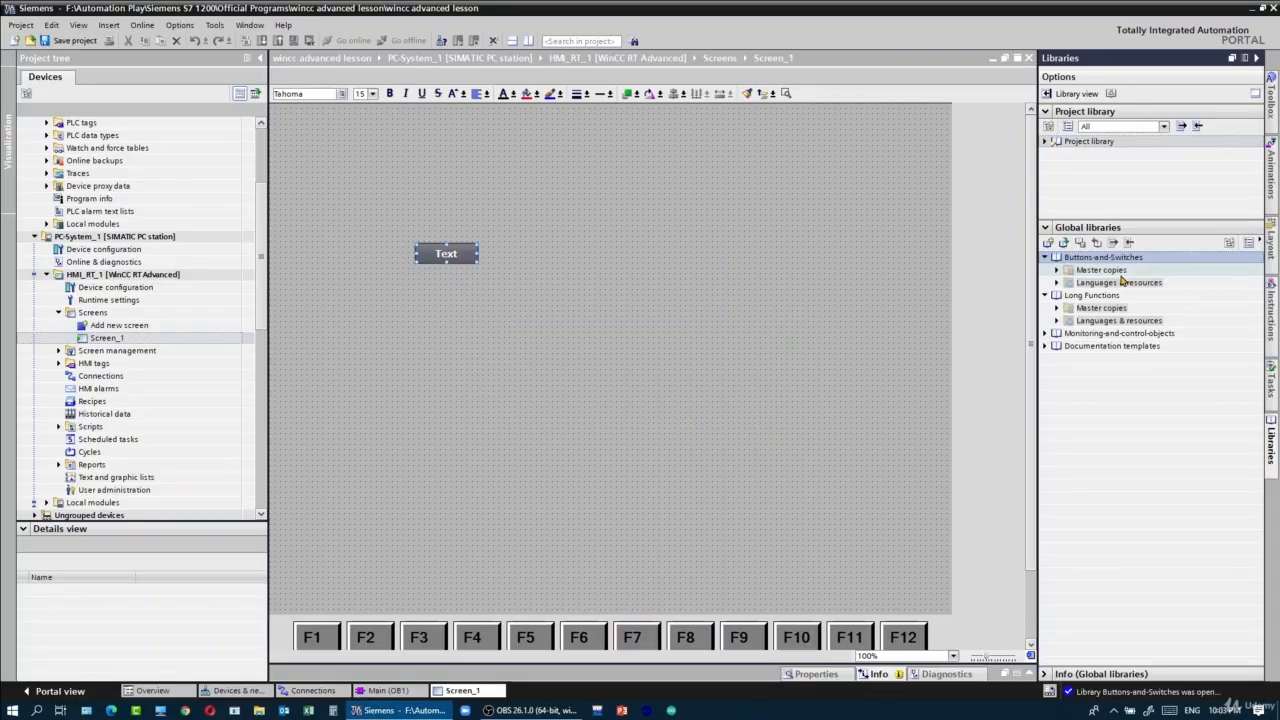
double_click(1110, 270)
double_click(1148, 321)
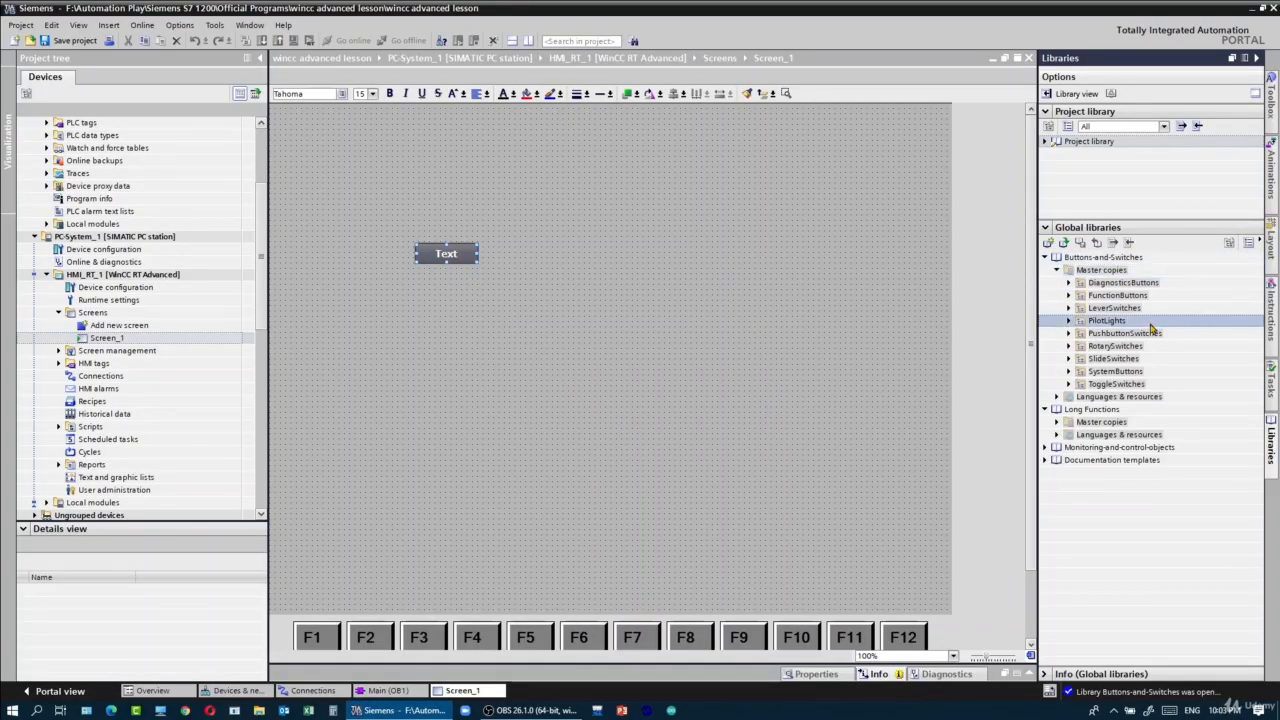
click(1150, 337)
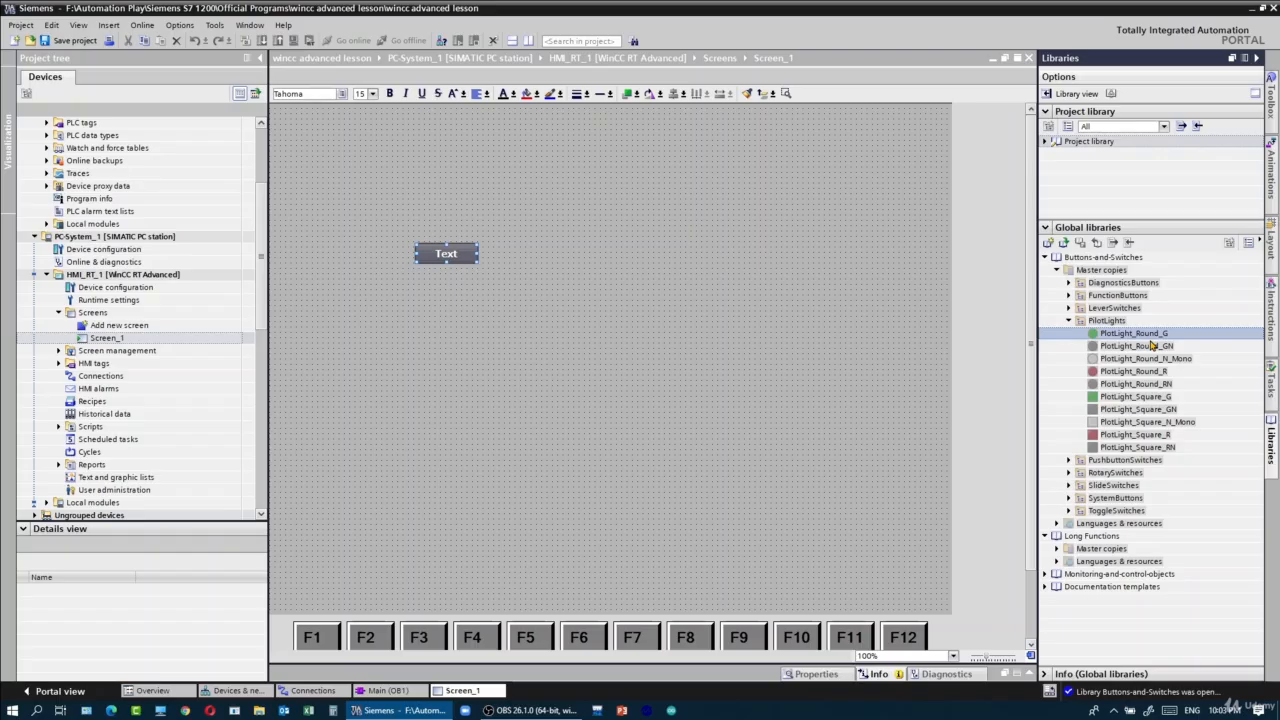
drag(1152, 345, 548, 267)
- Select the Text button on Screen_1 and display its properties
click(456, 260)
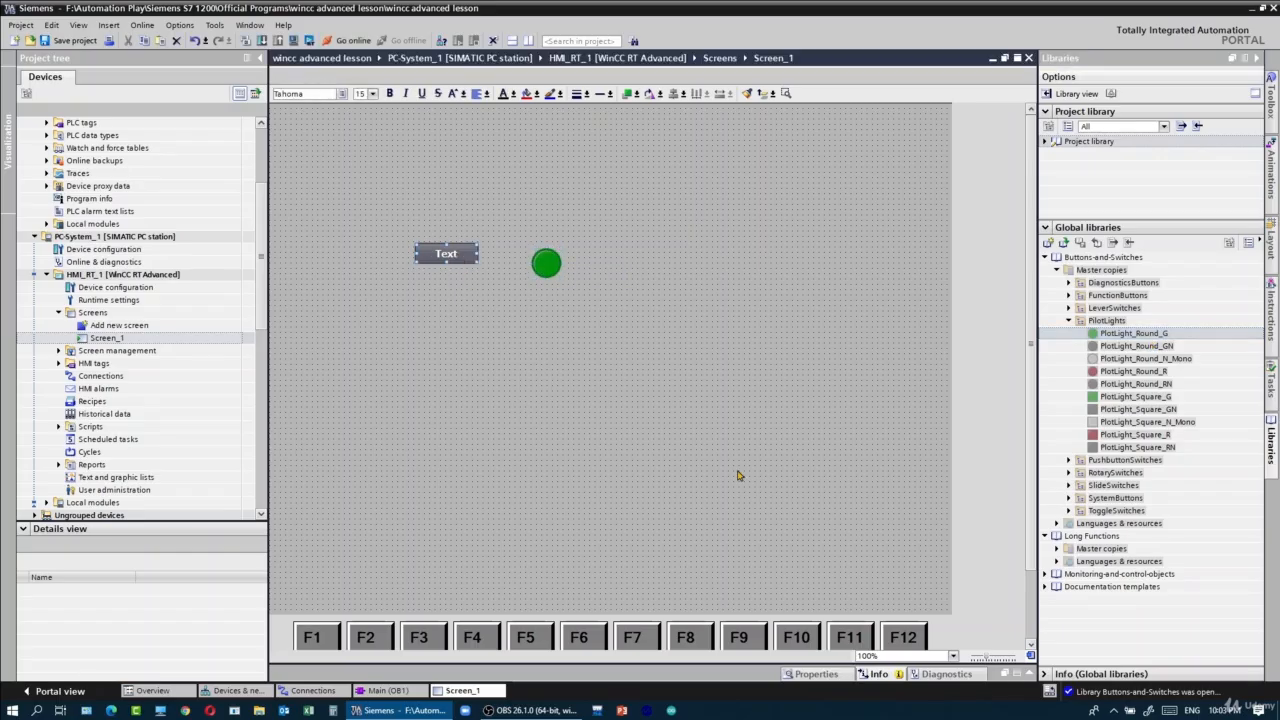
click(1031, 674)
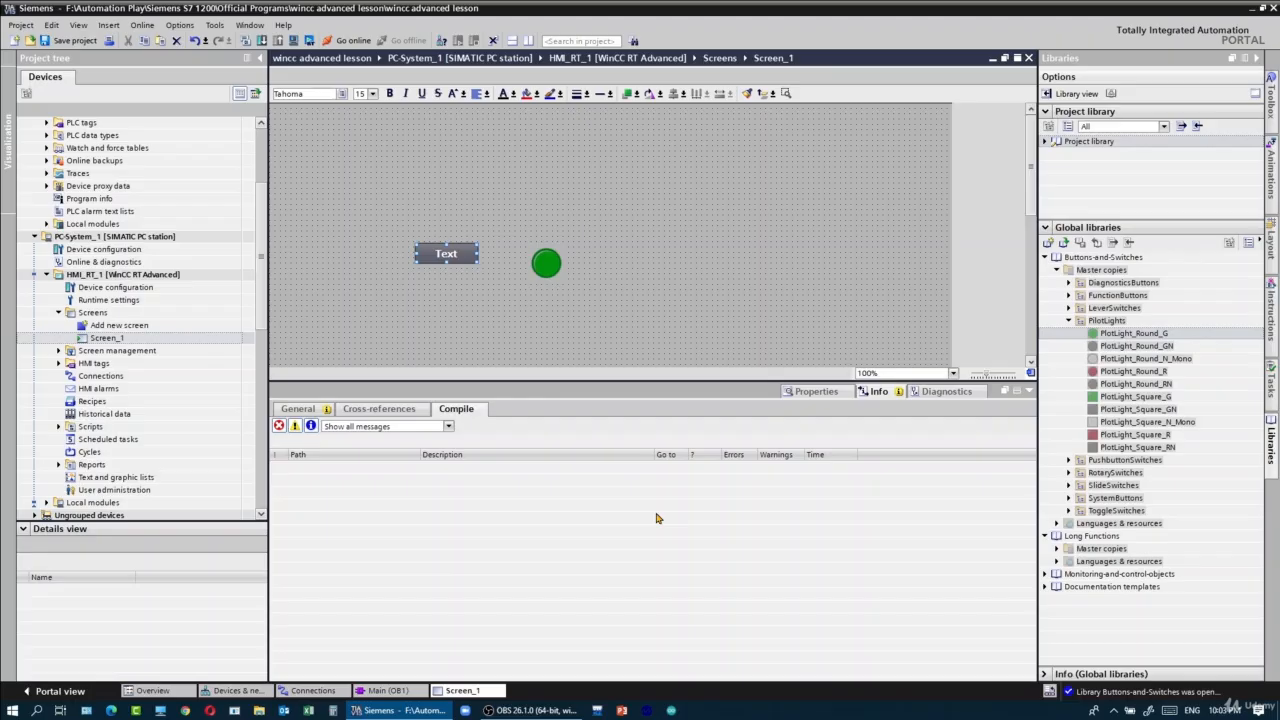
click(817, 392)
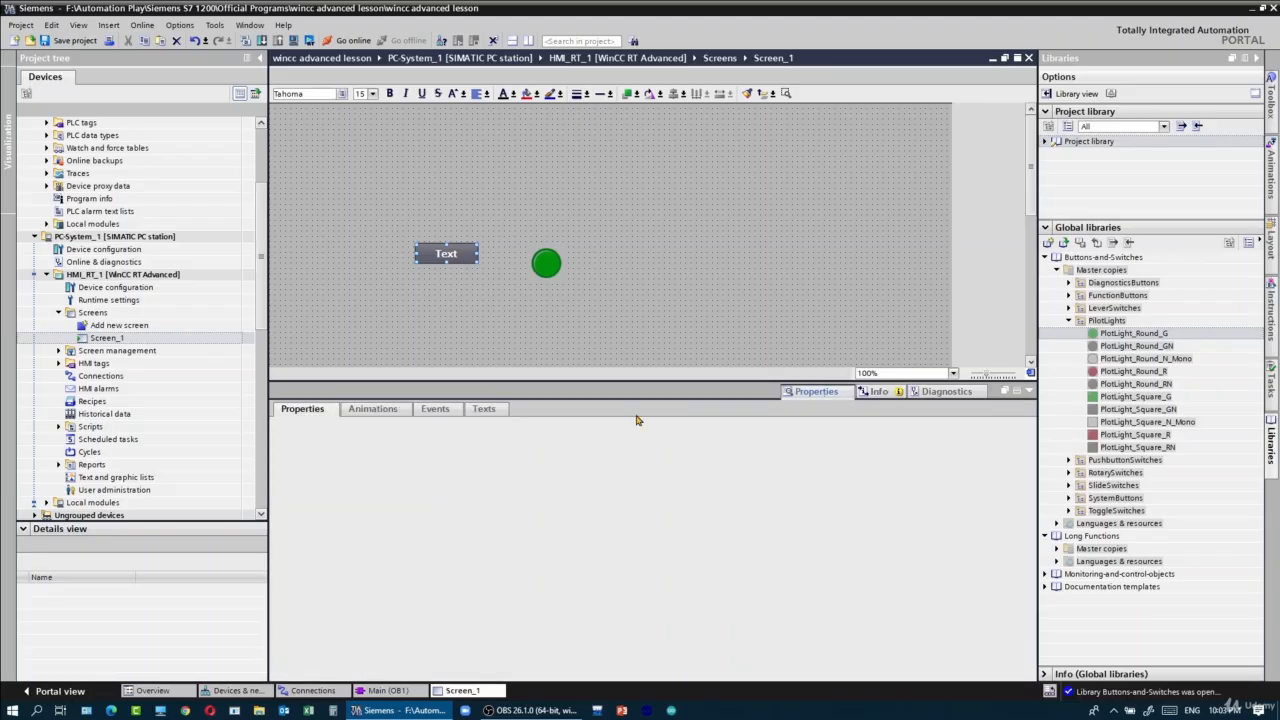
- Open the default HMI tag table of HMI_RT_1 and add two tags named switch and lamp
double_click(95, 364)
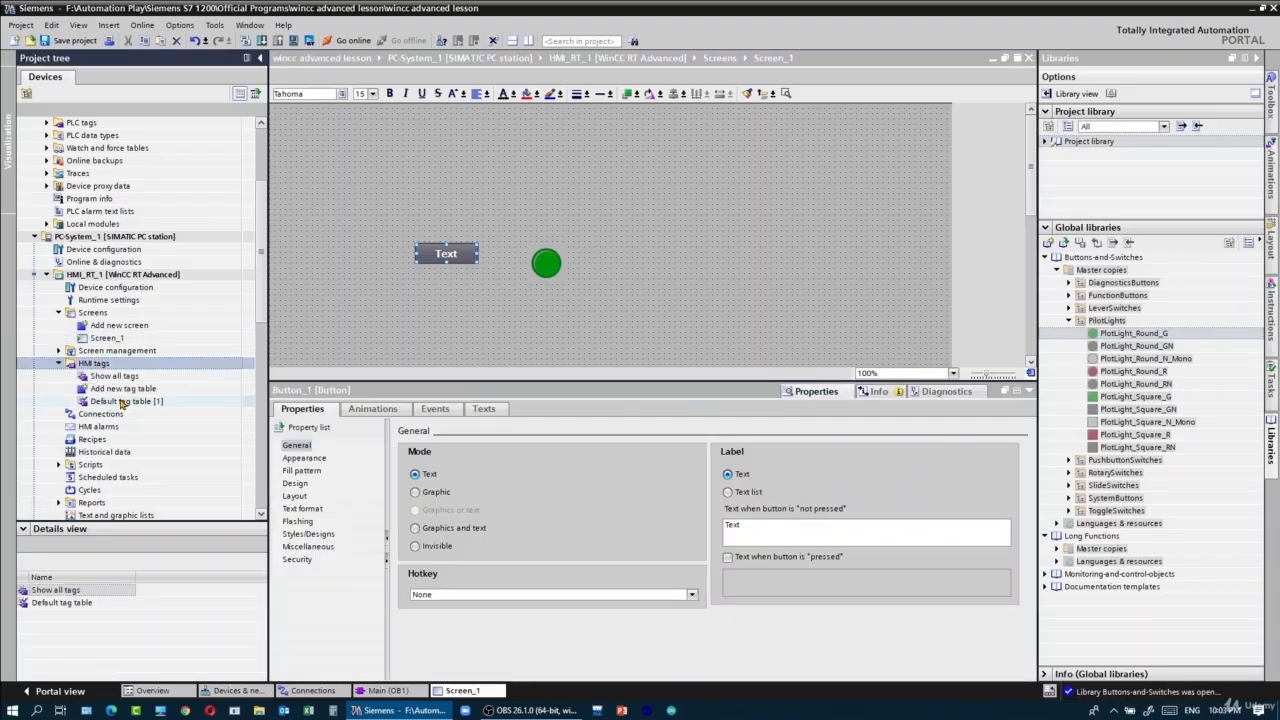
double_click(121, 401)
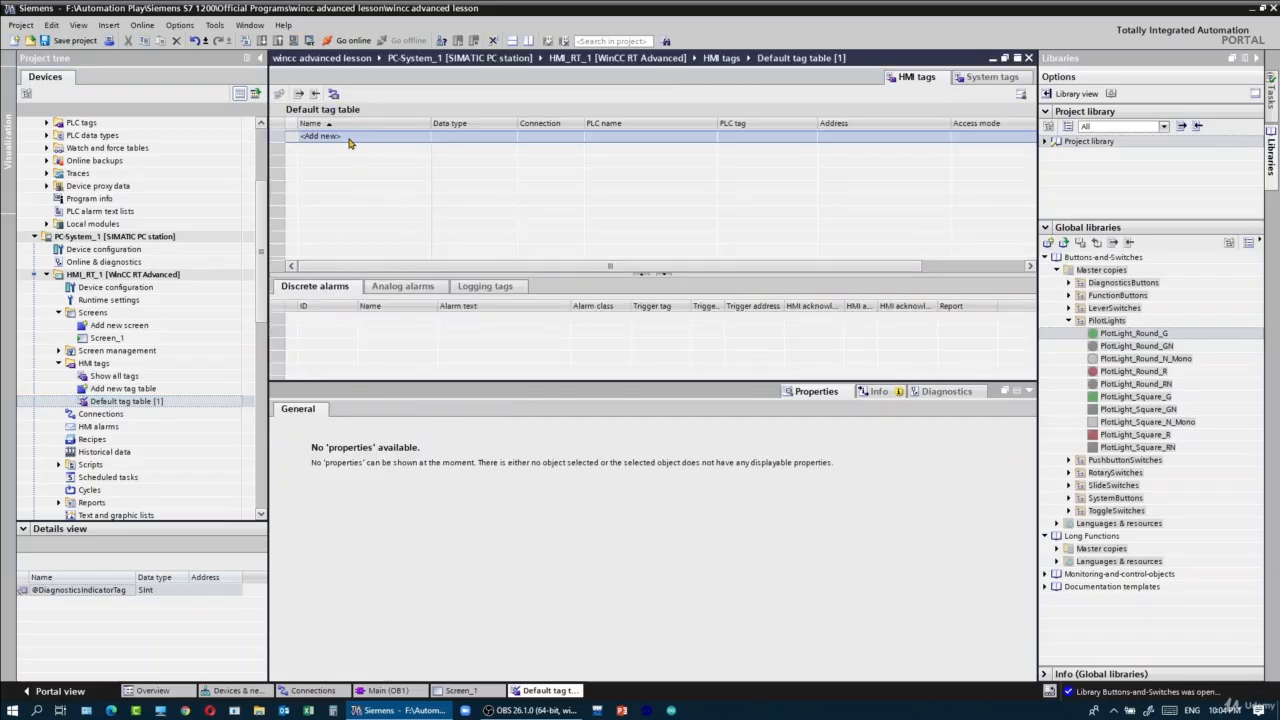
click(349, 140)
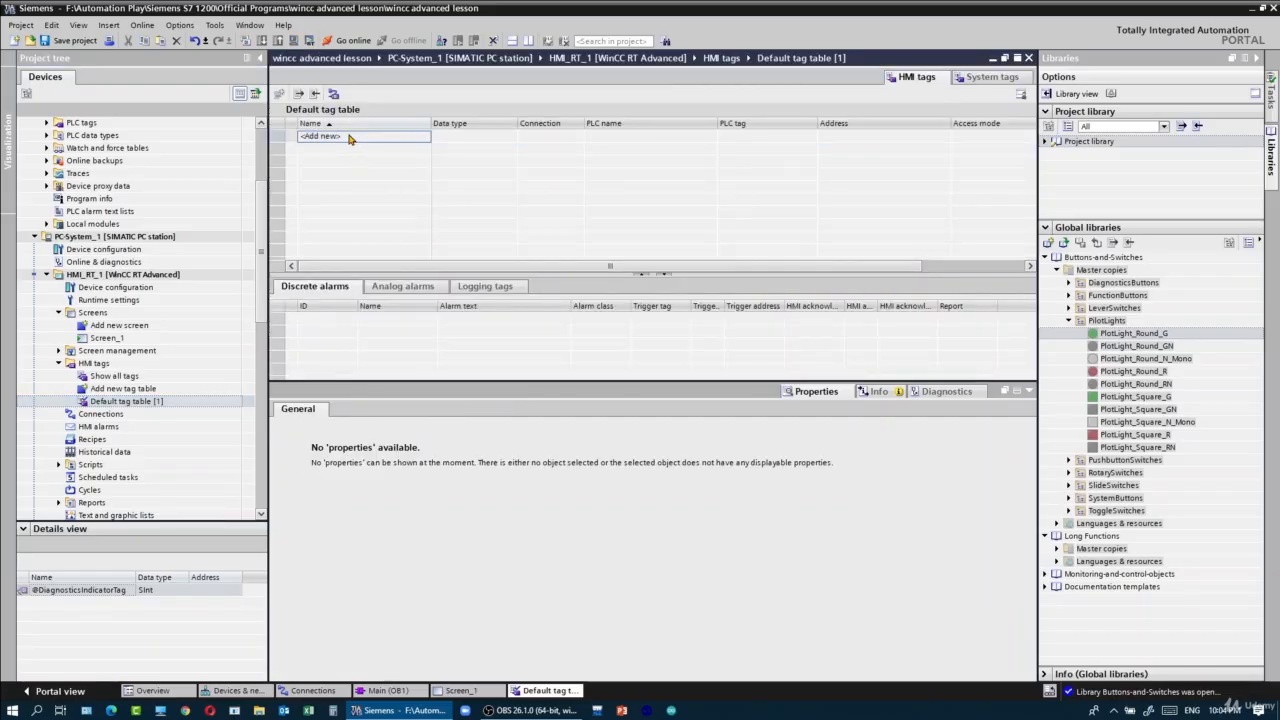
text(switch)
key(Return)
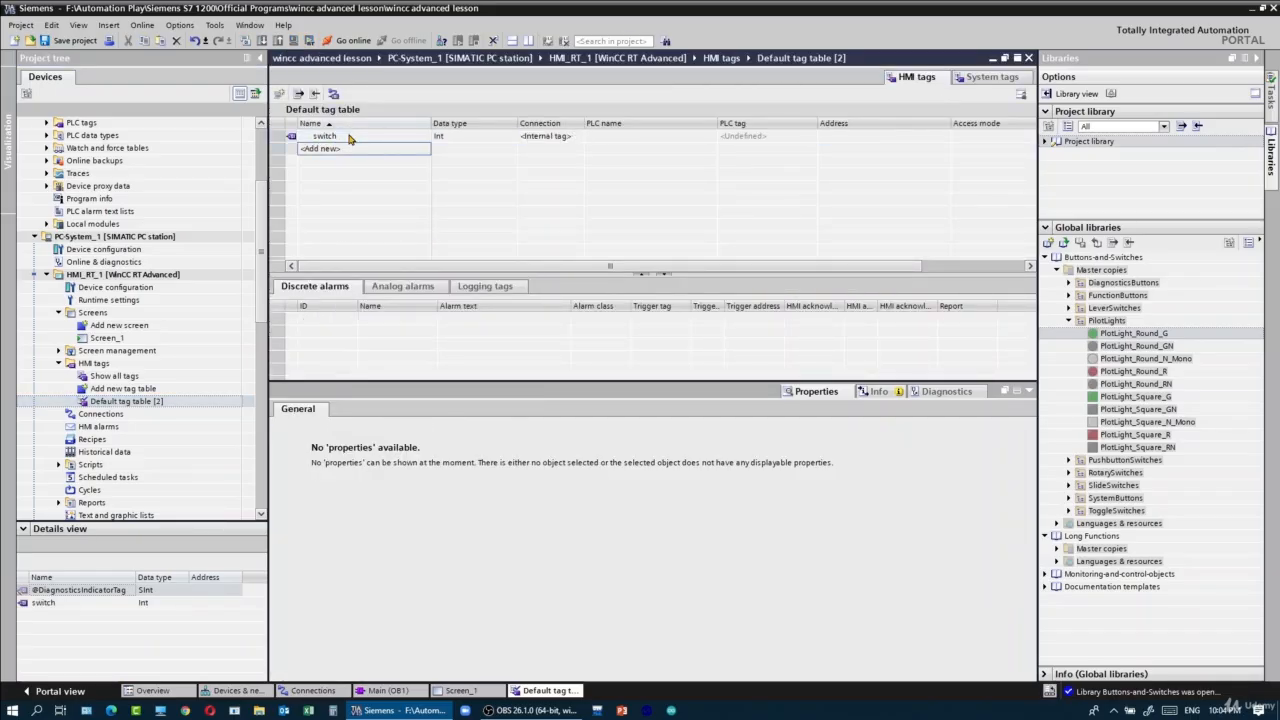
text(lamp)
key(Return)
- Set the switch tag's connection to HMI_Connection_1 and its data type to Bool
click(560, 136)
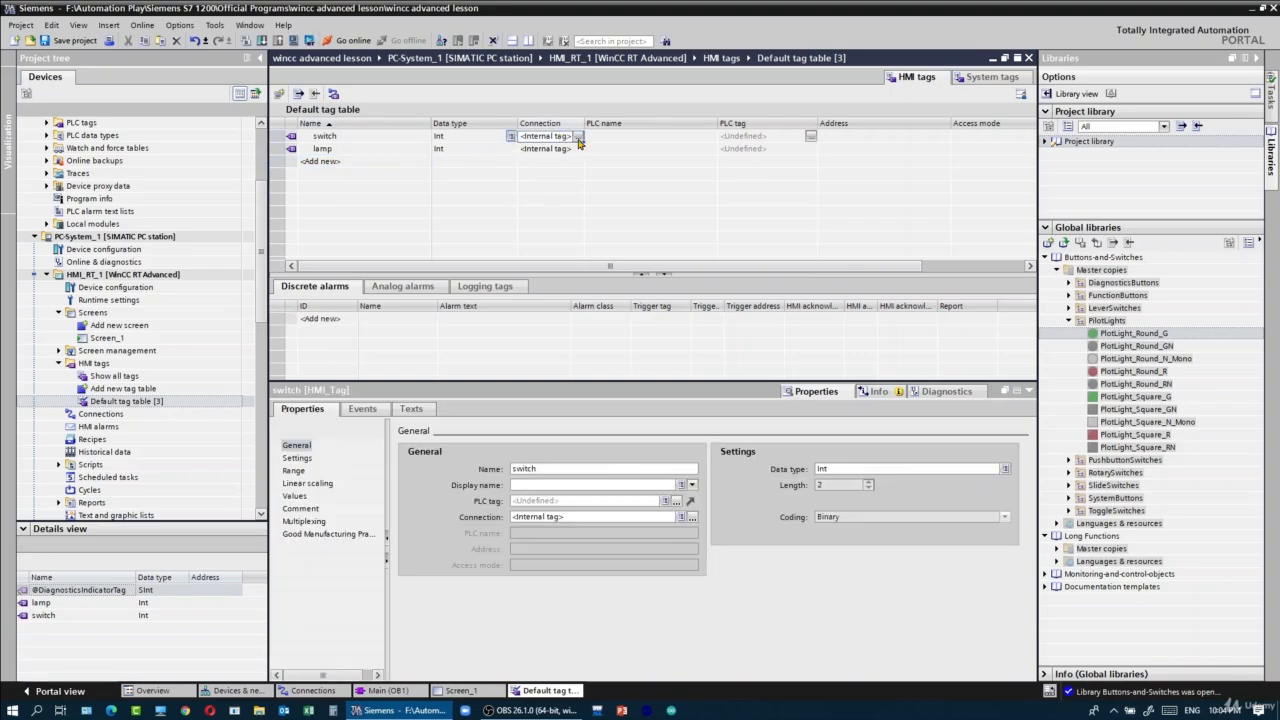
click(578, 138)
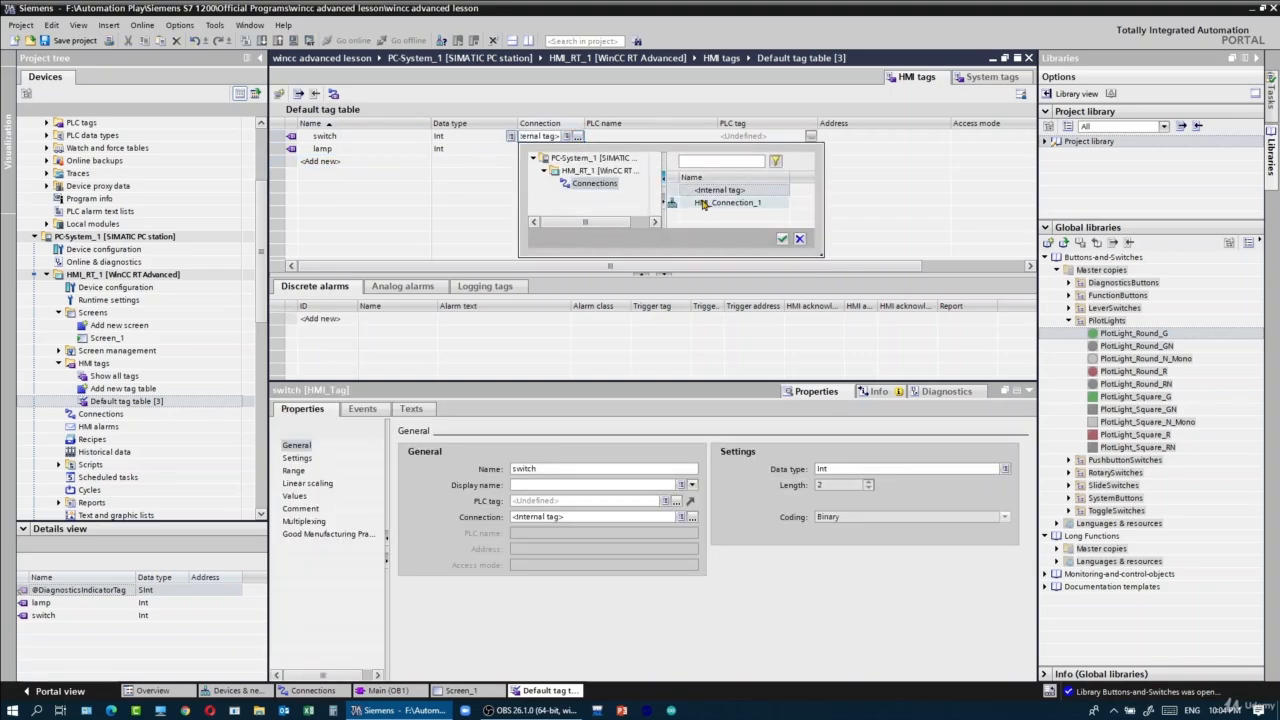
double_click(703, 204)
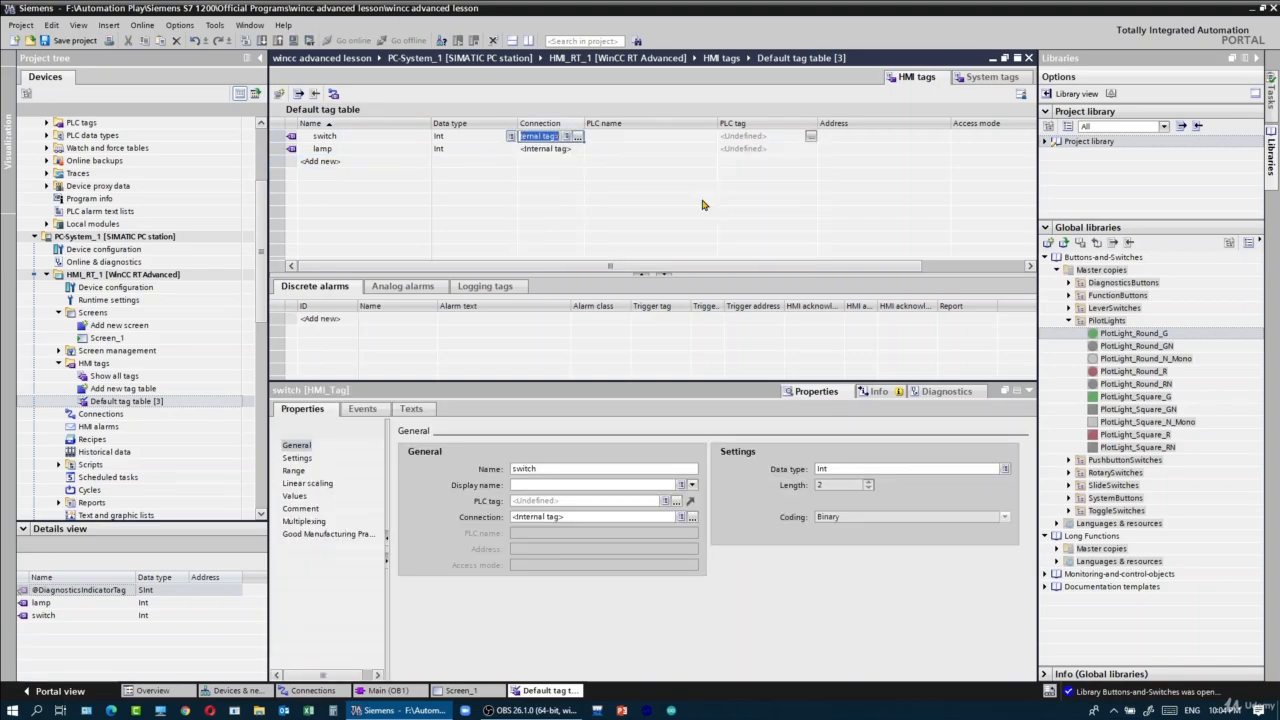
click(474, 137)
key(BackSpace)
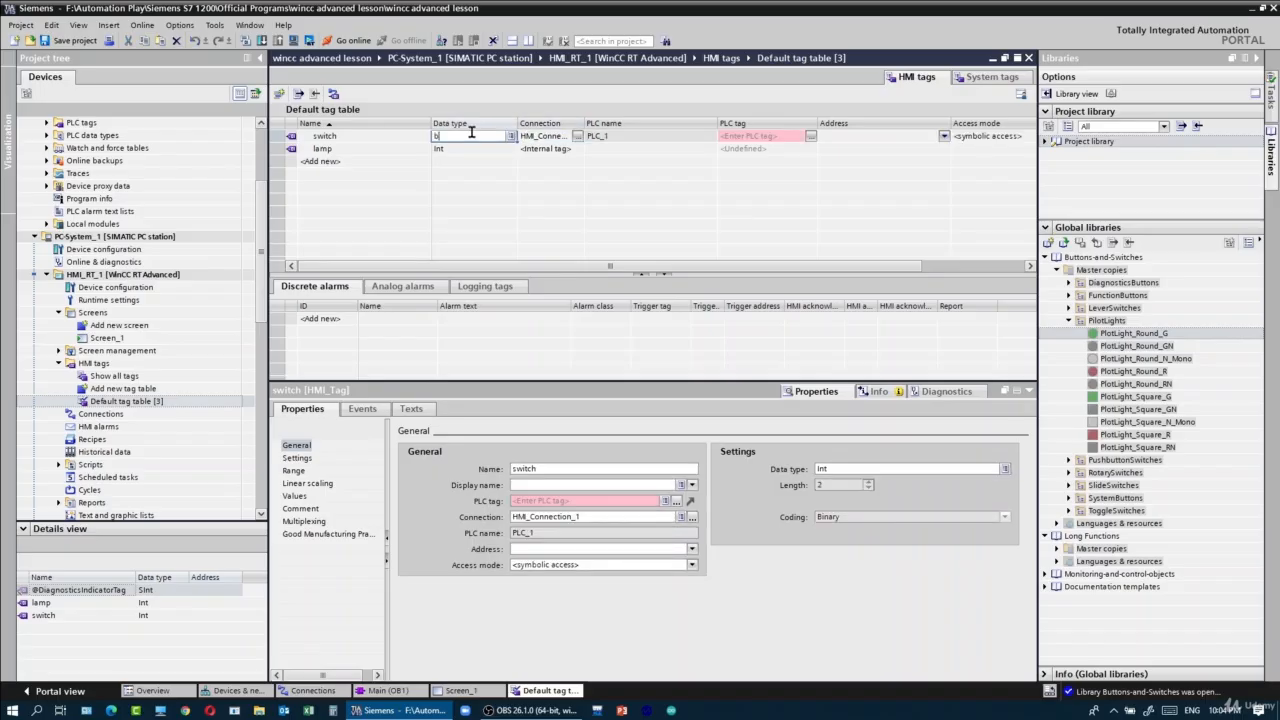
text(Bool)
- Link the switch tag to PLC tag Tag_1 (%M0.0) from PLC_1's default tag table
click(790, 136)
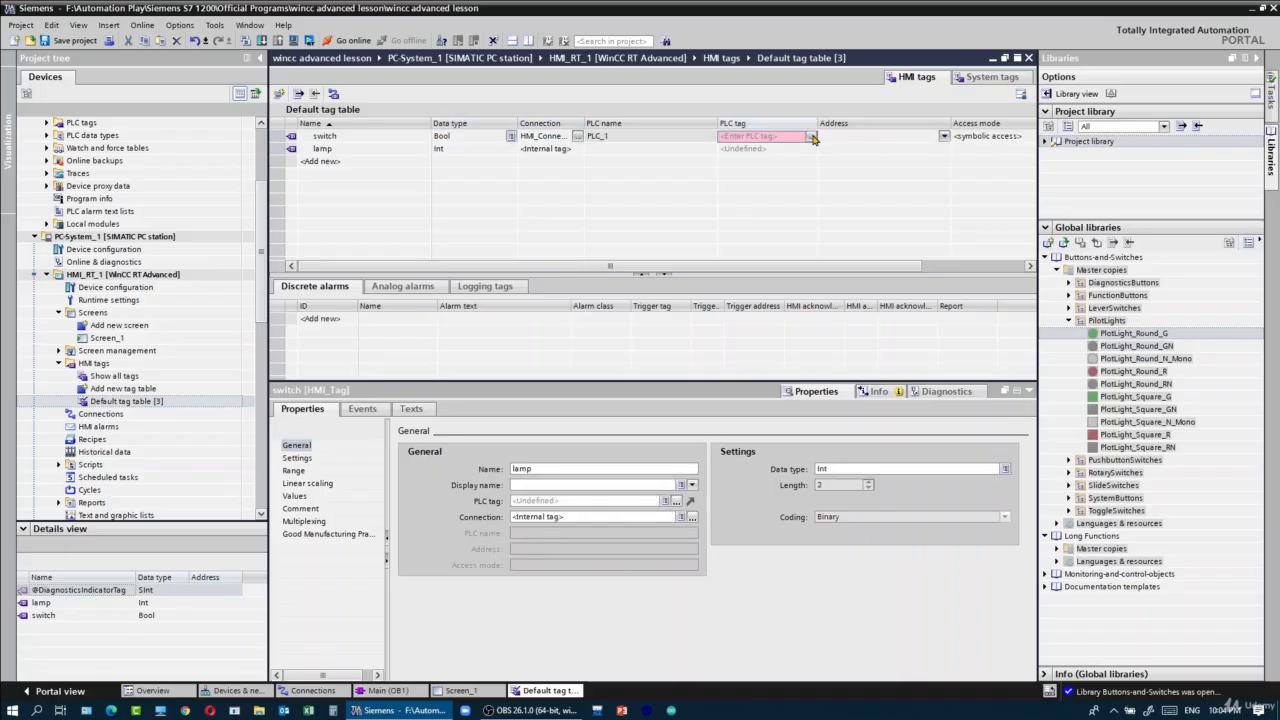
click(812, 136)
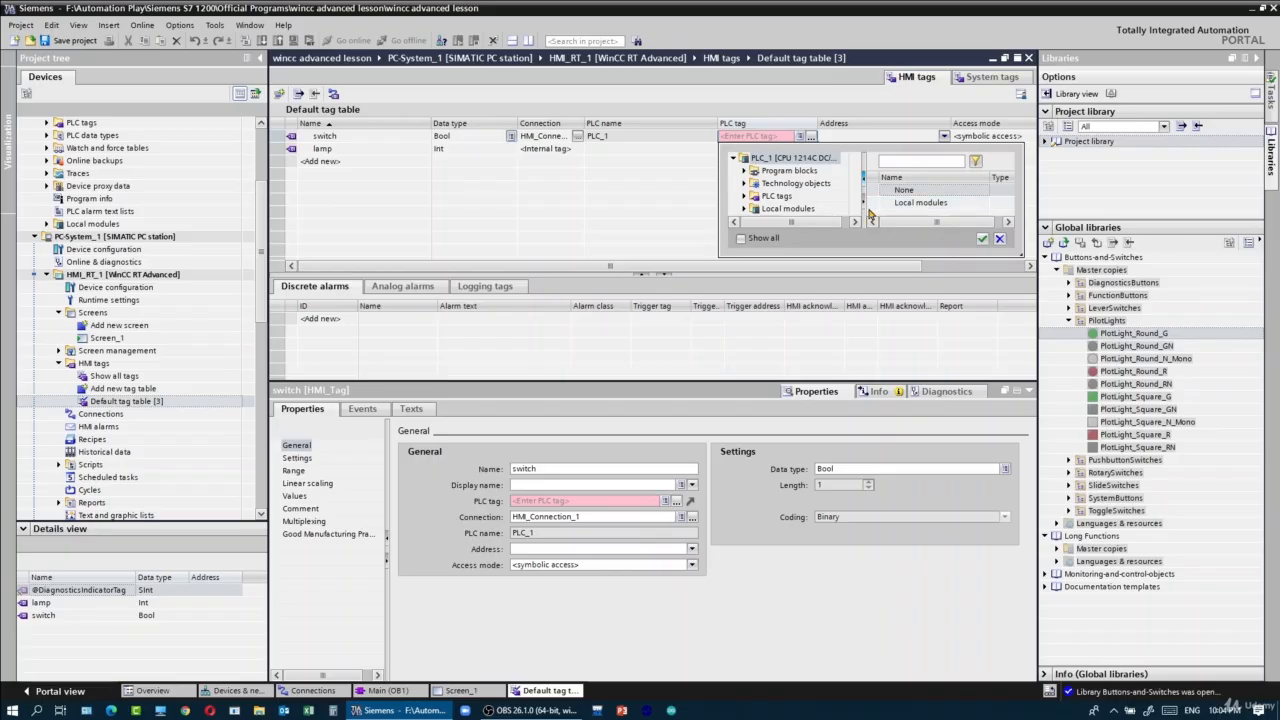
drag(1020, 256, 1115, 385)
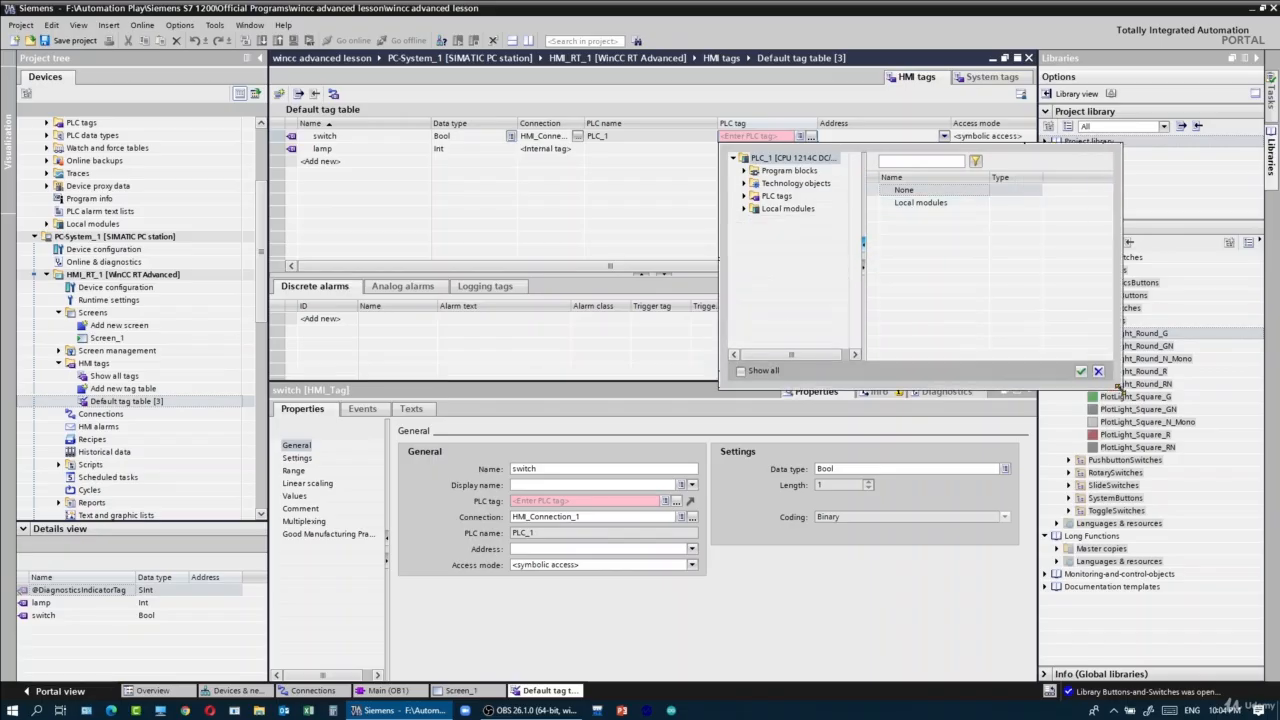
double_click(785, 196)
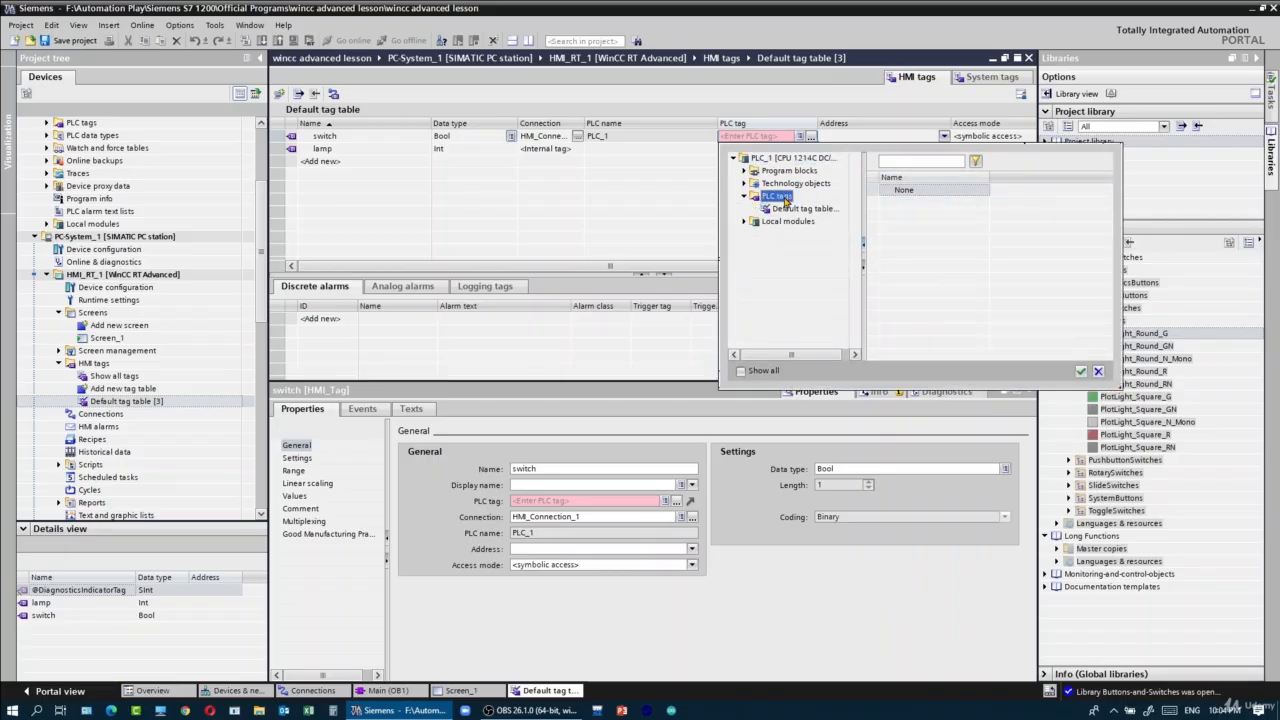
click(801, 208)
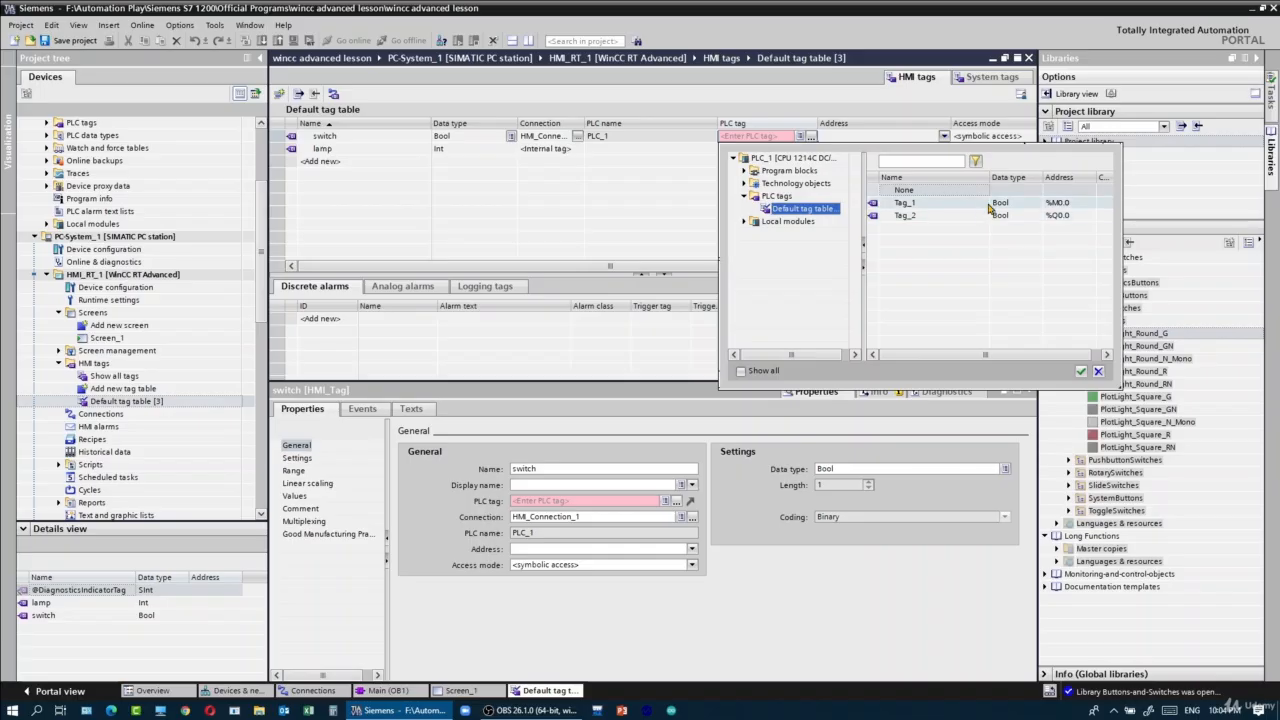
double_click(989, 206)
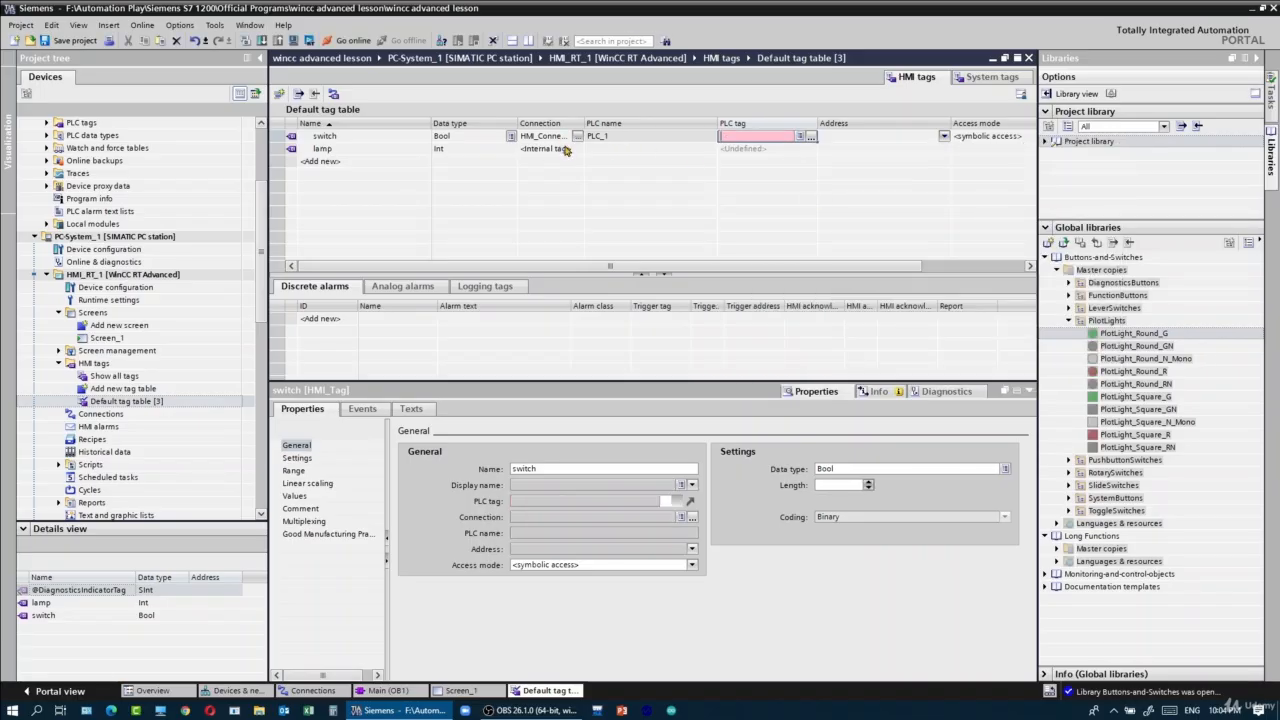
- Connect the lamp tag through HMI_Connection_1 and link it to PLC tag Tag_2
click(565, 148)
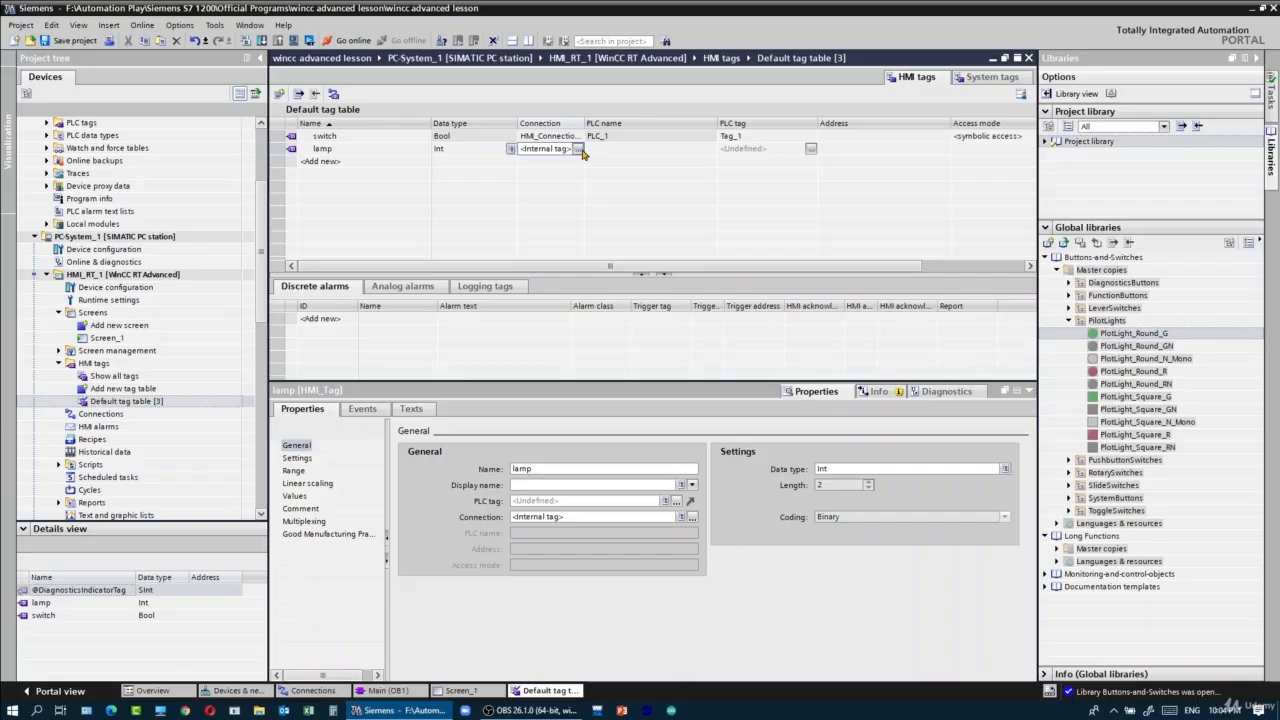
click(578, 149)
double_click(706, 215)
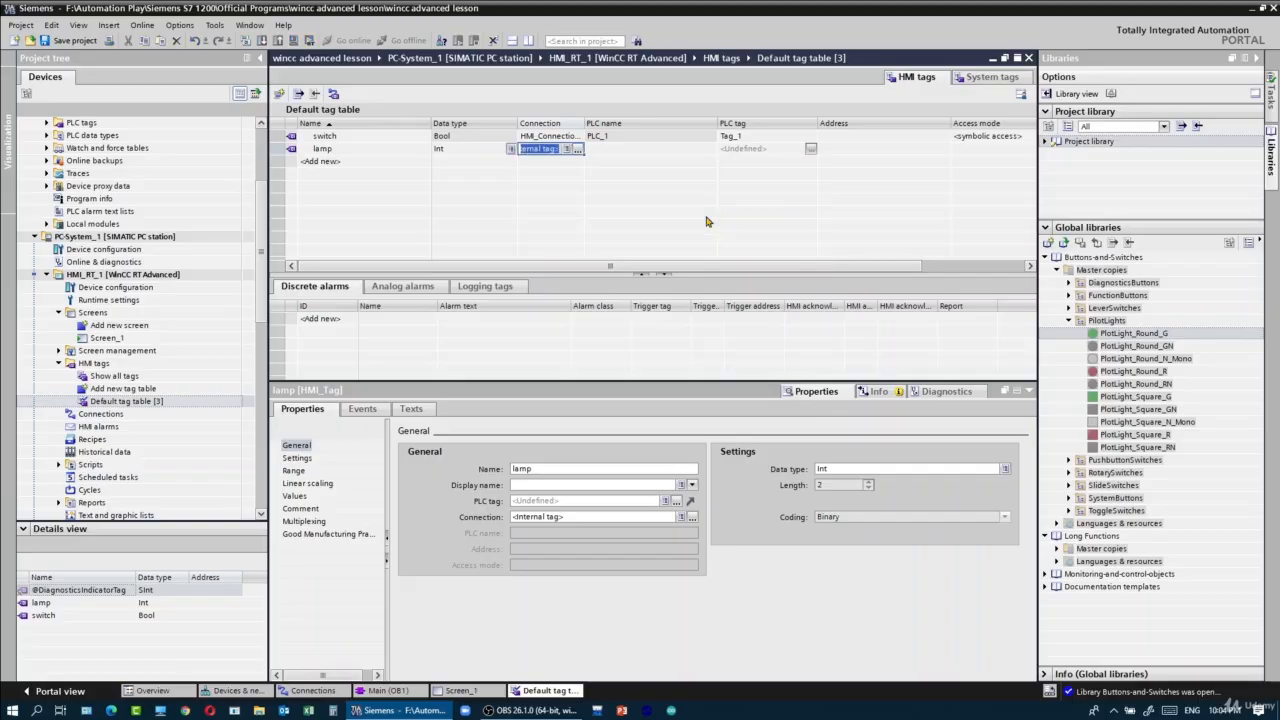
click(760, 149)
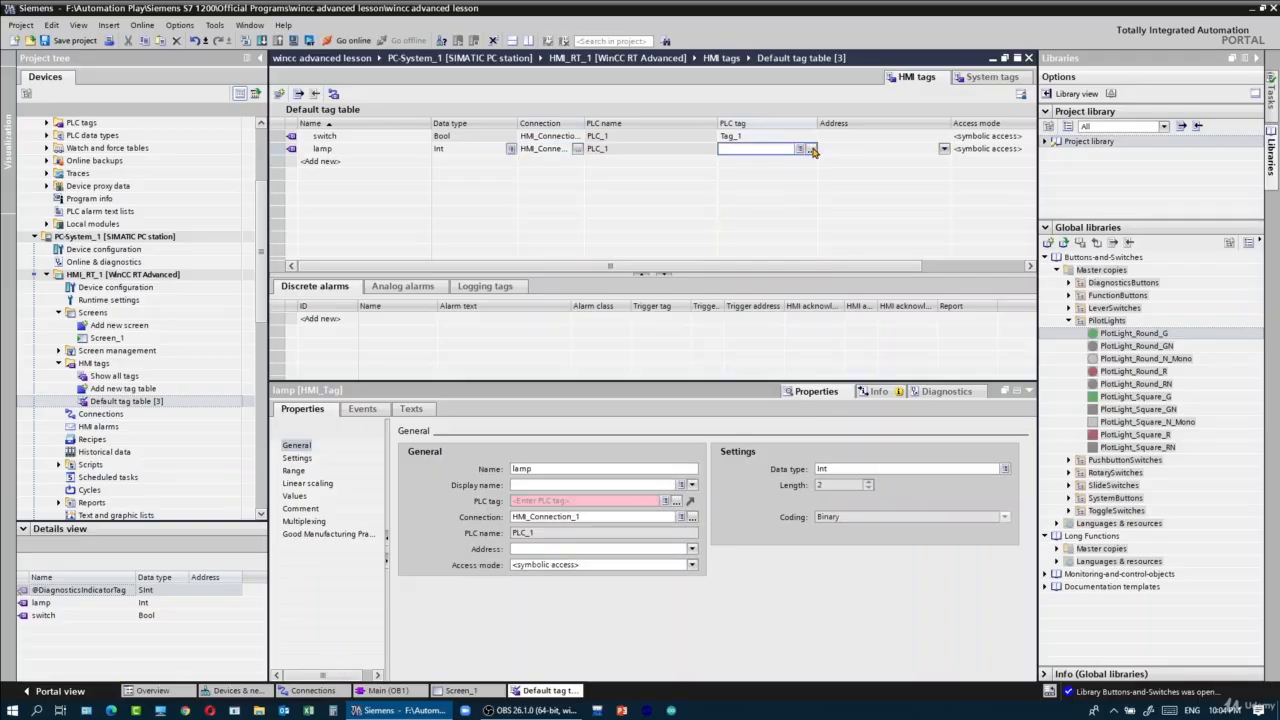
click(812, 150)
double_click(908, 231)
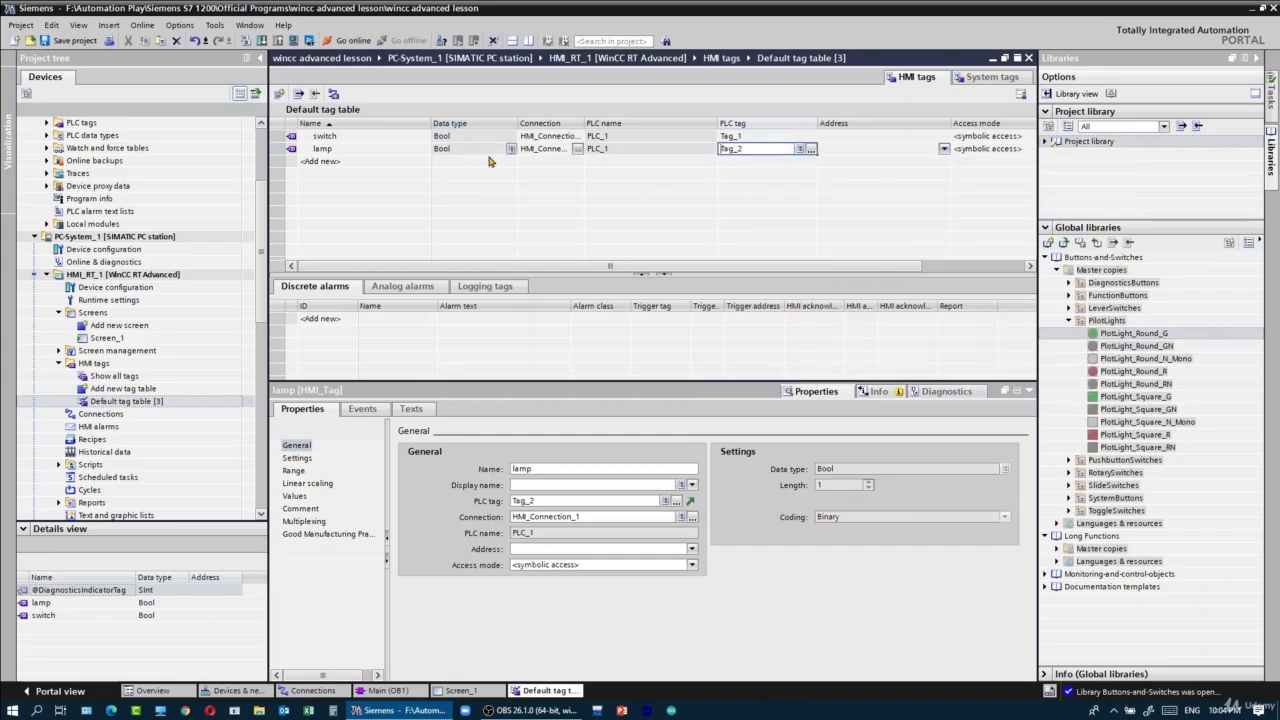
- Open Screen_1 and add the SetBit function to the Press event of the Text button
click(107, 338)
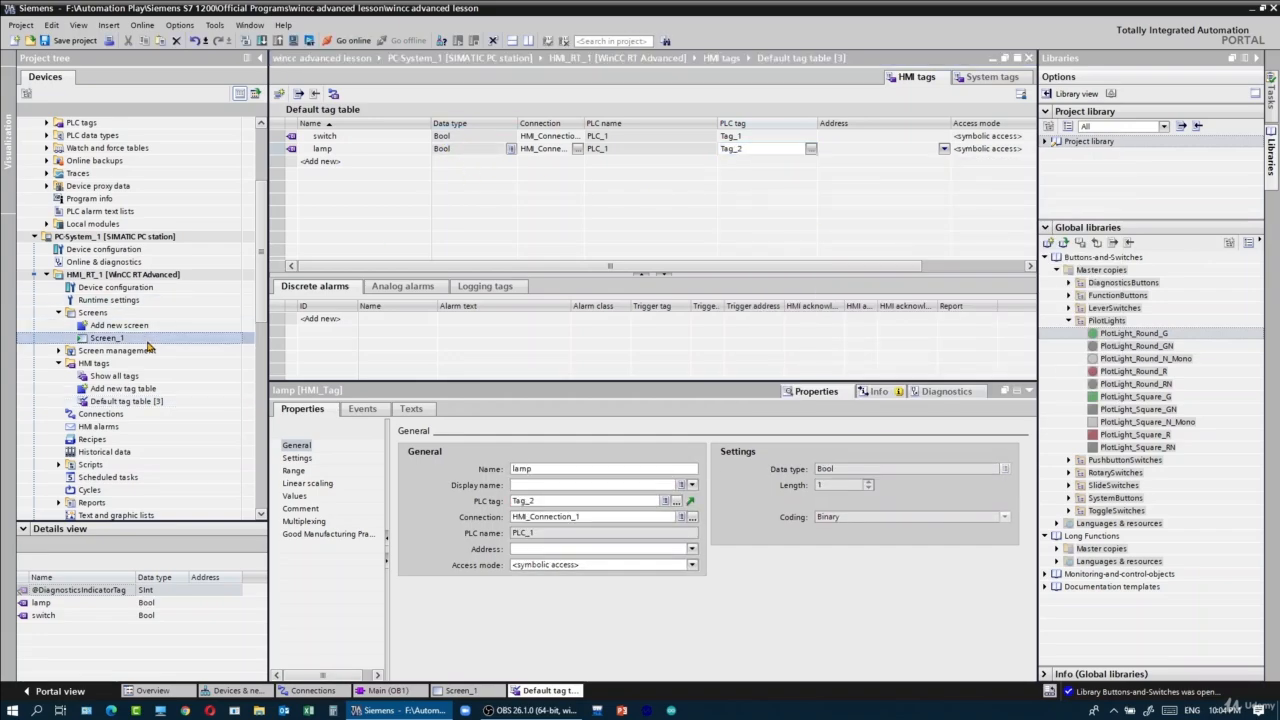
click(470, 258)
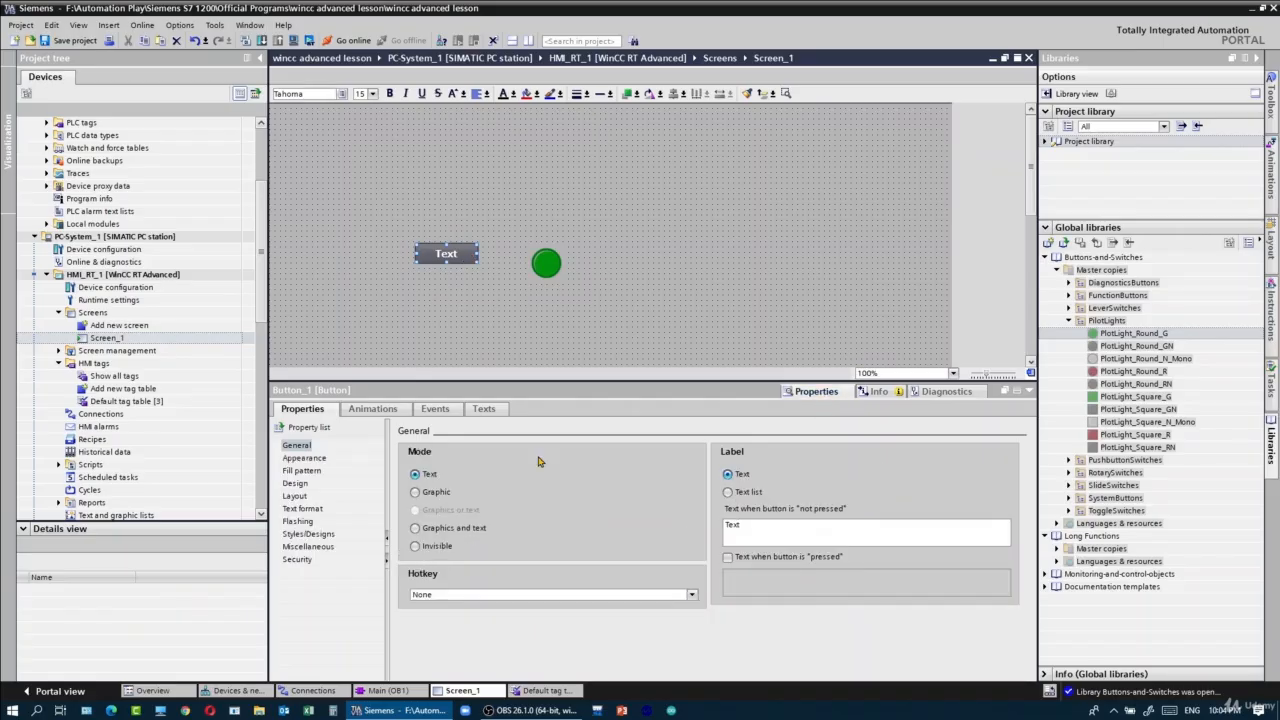
click(437, 409)
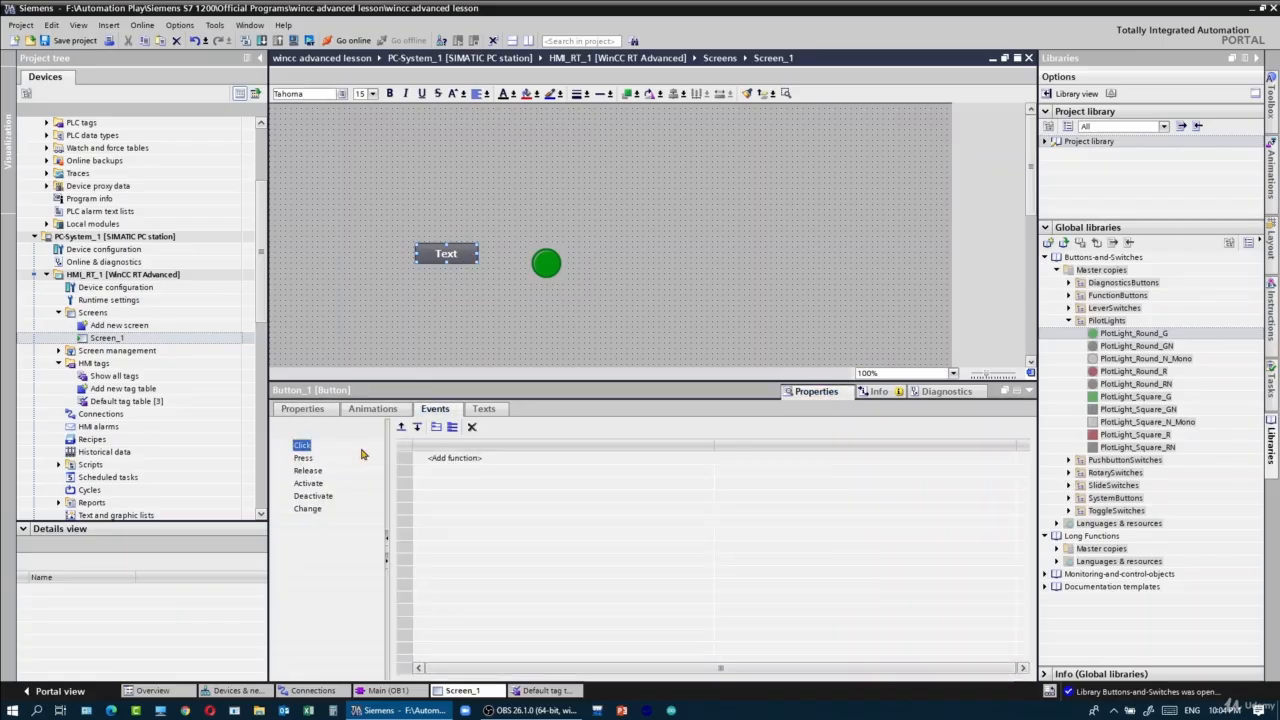
click(303, 458)
click(492, 460)
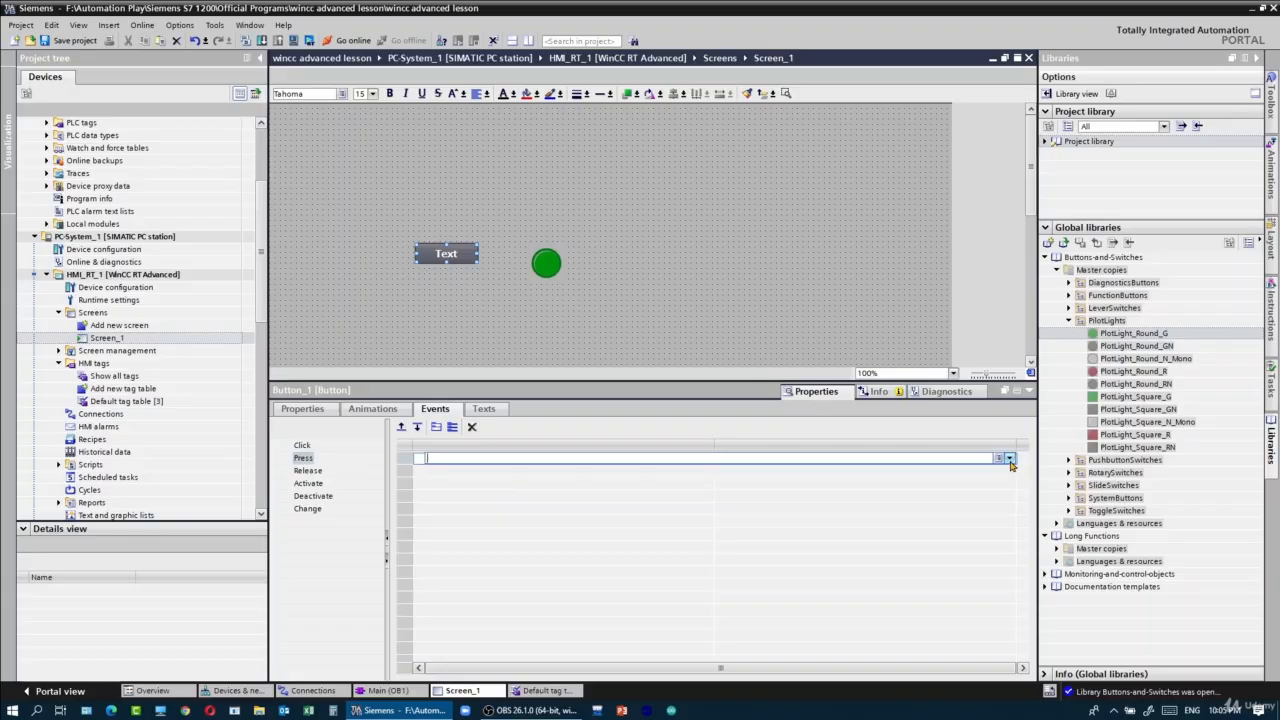
text(set)
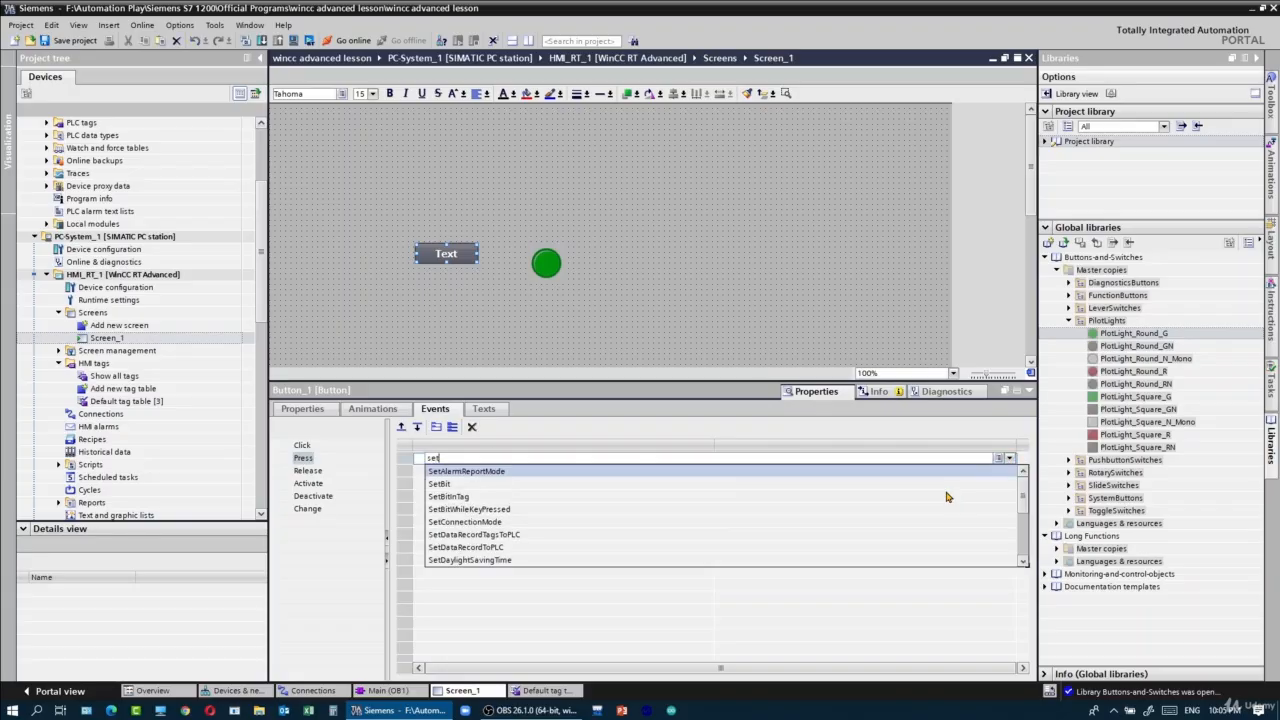
key(Down)
key(Return)
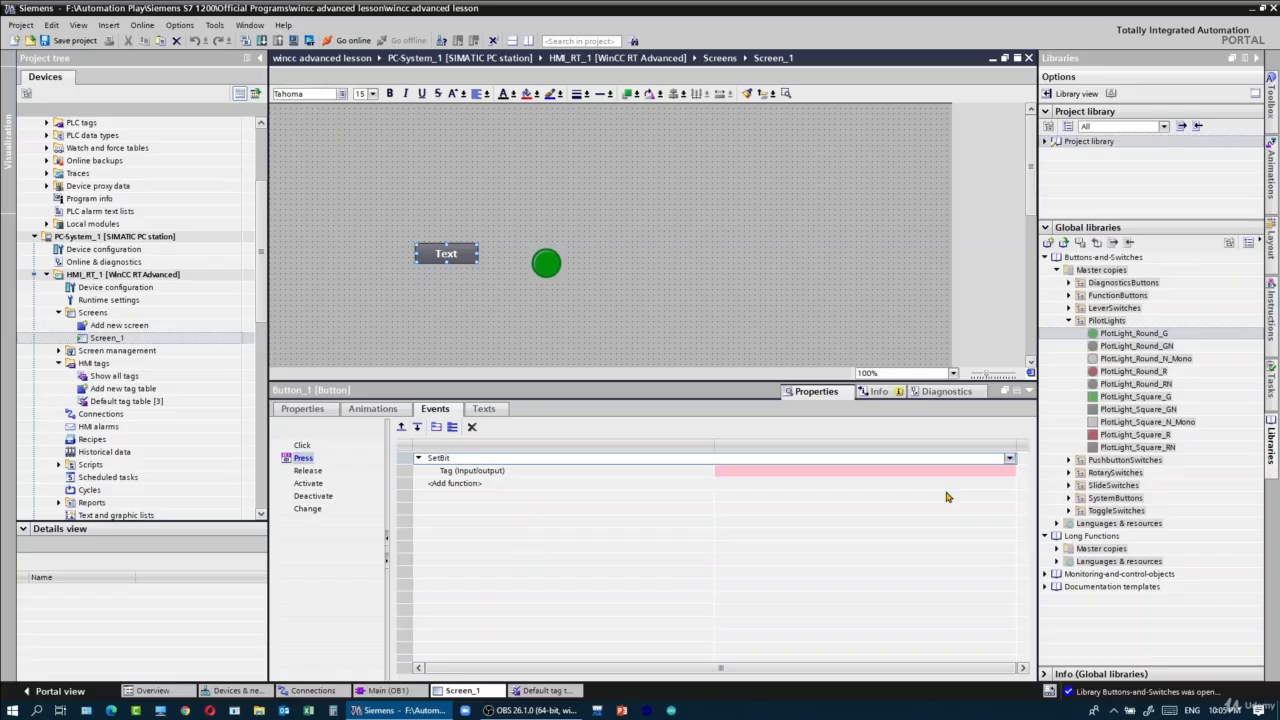
- Assign the switch tag as the input/output tag of the button's SetBit function
click(993, 470)
click(1009, 471)
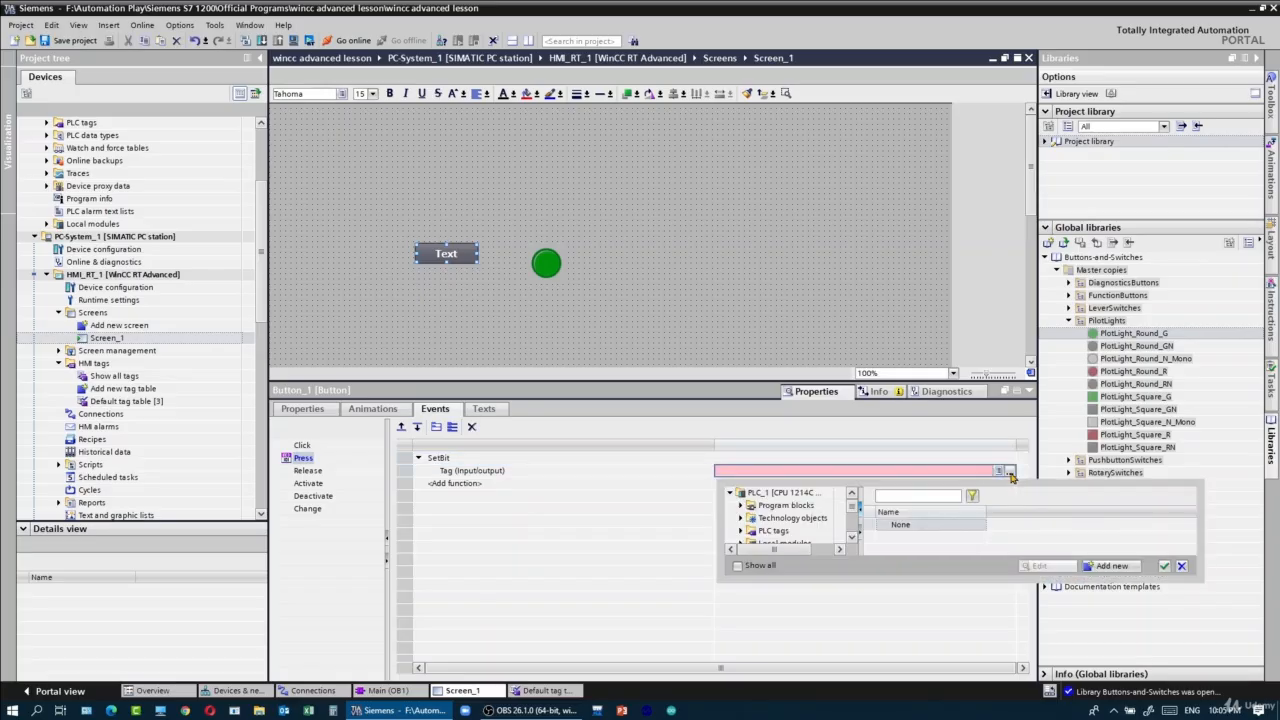
double_click(918, 552)
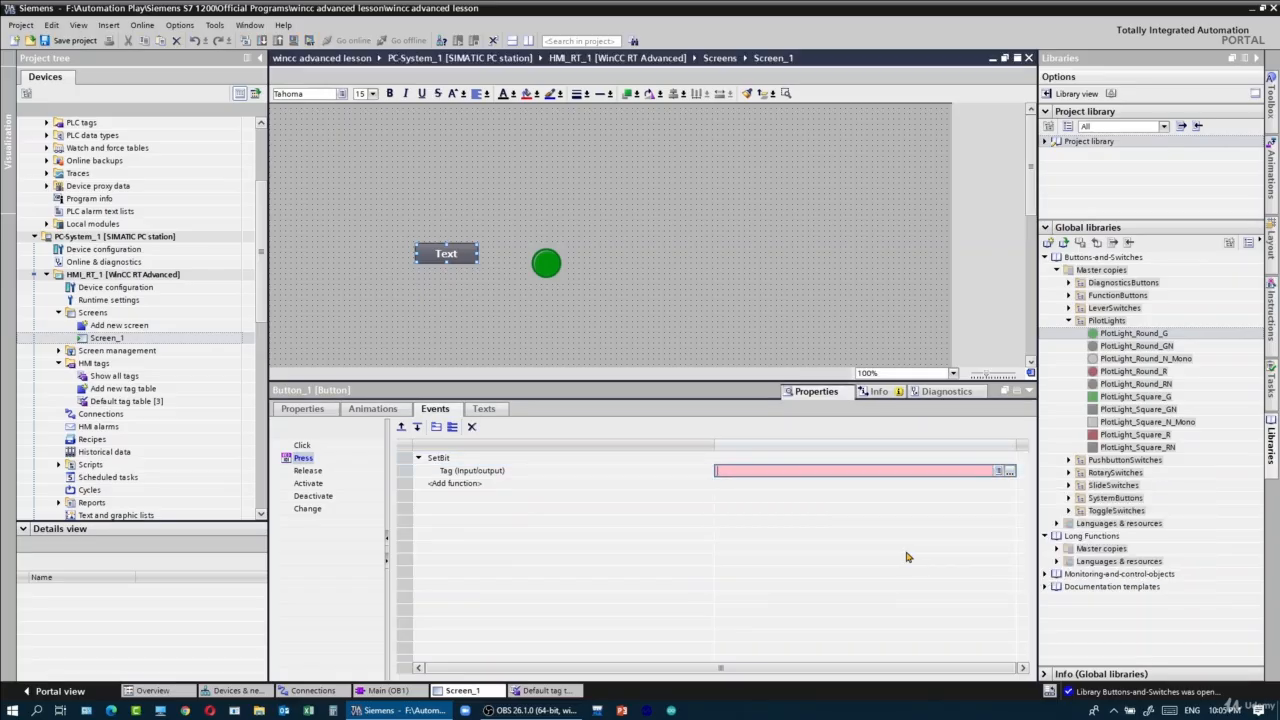
- Add the ResetBit function to the button's Release event and assign the switch tag to it
click(308, 471)
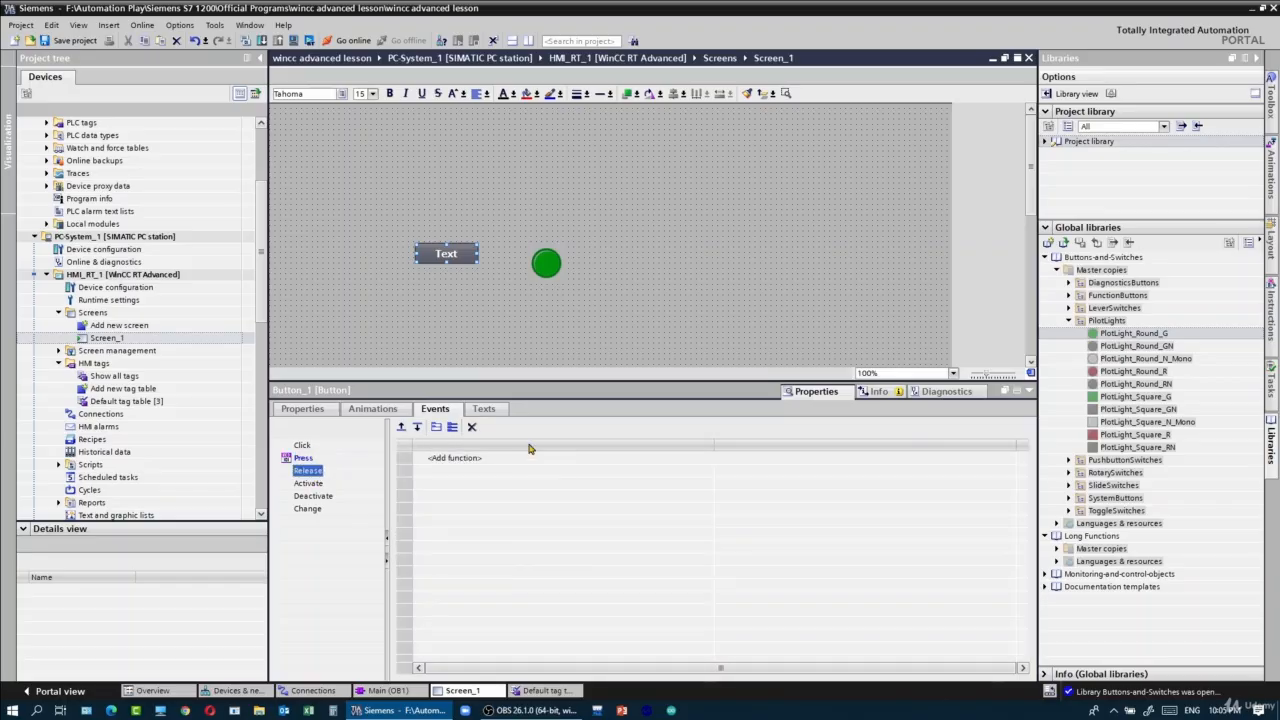
click(563, 463)
text(reset)
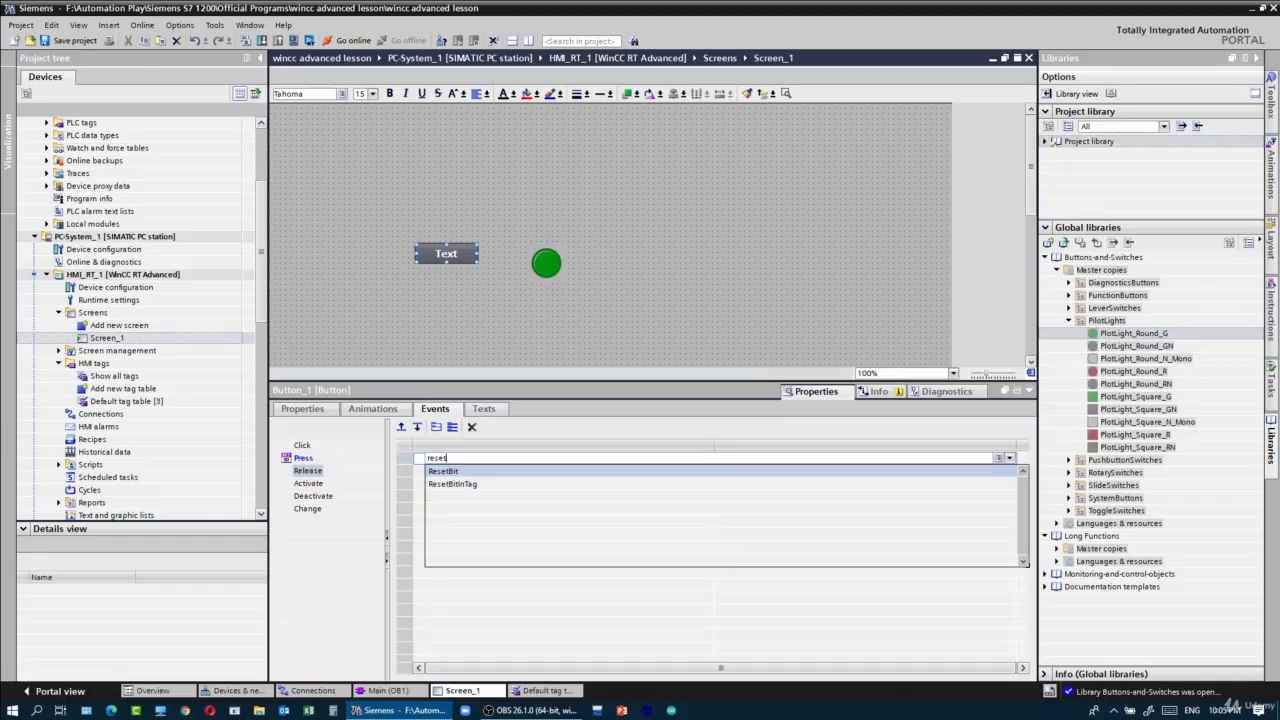
key(Return)
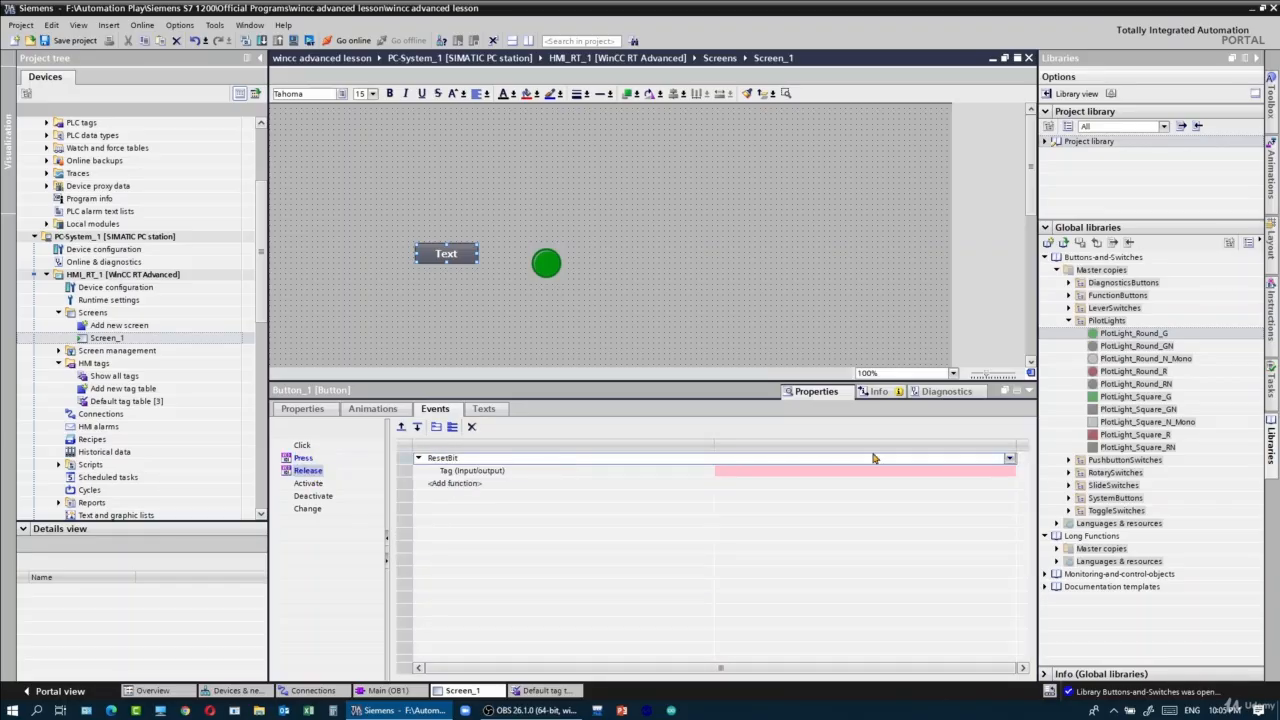
click(1005, 471)
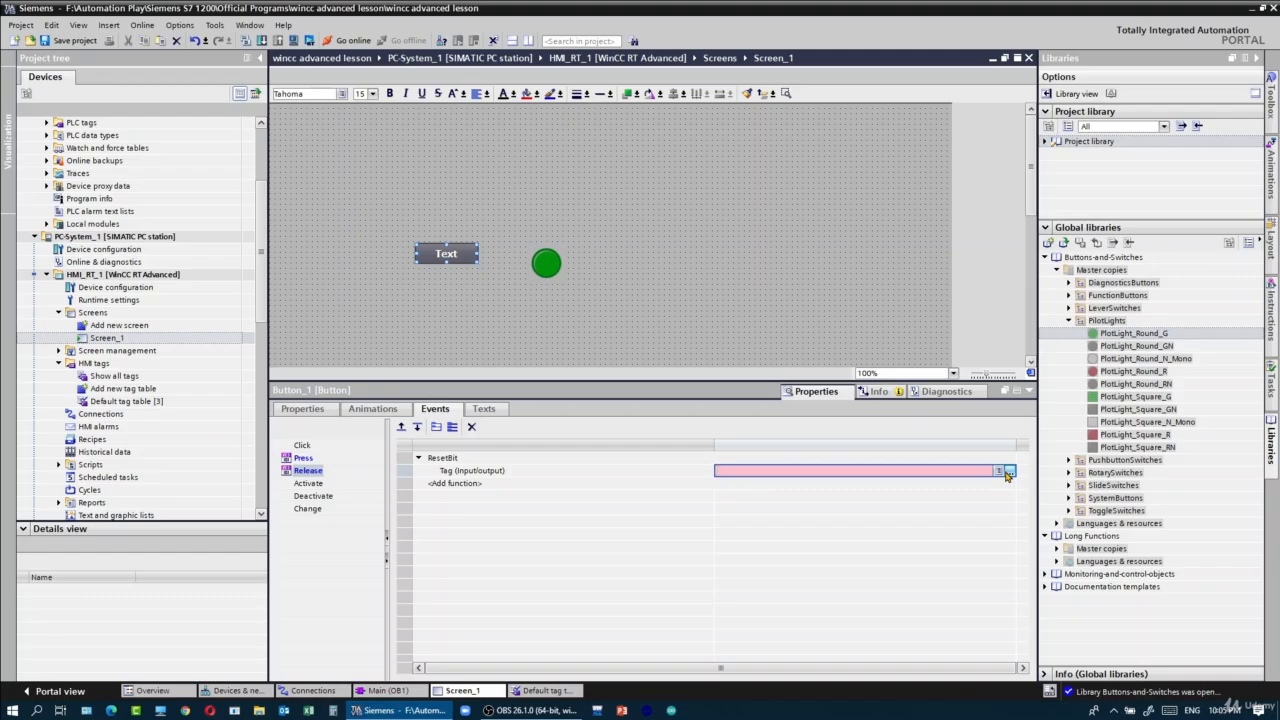
click(1009, 472)
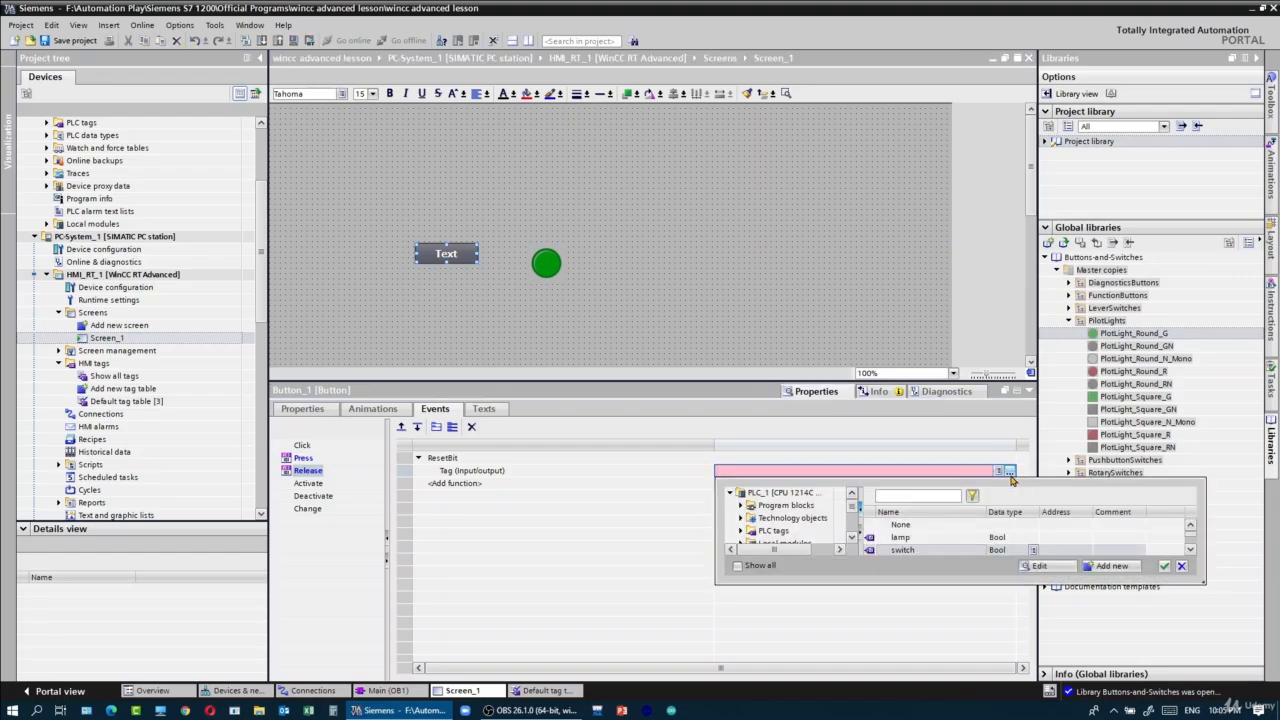
double_click(918, 548)
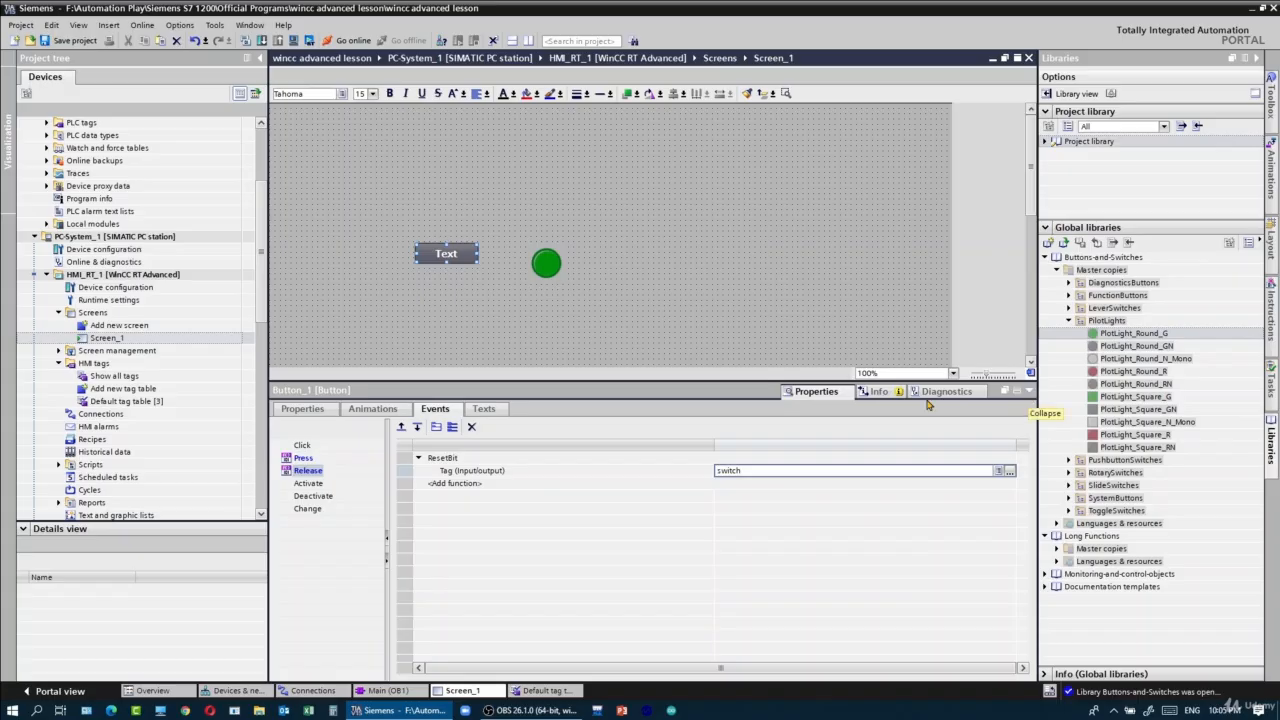
- Link the green round pilot light on Screen_1 to the lamp tag as its process tag
click(543, 264)
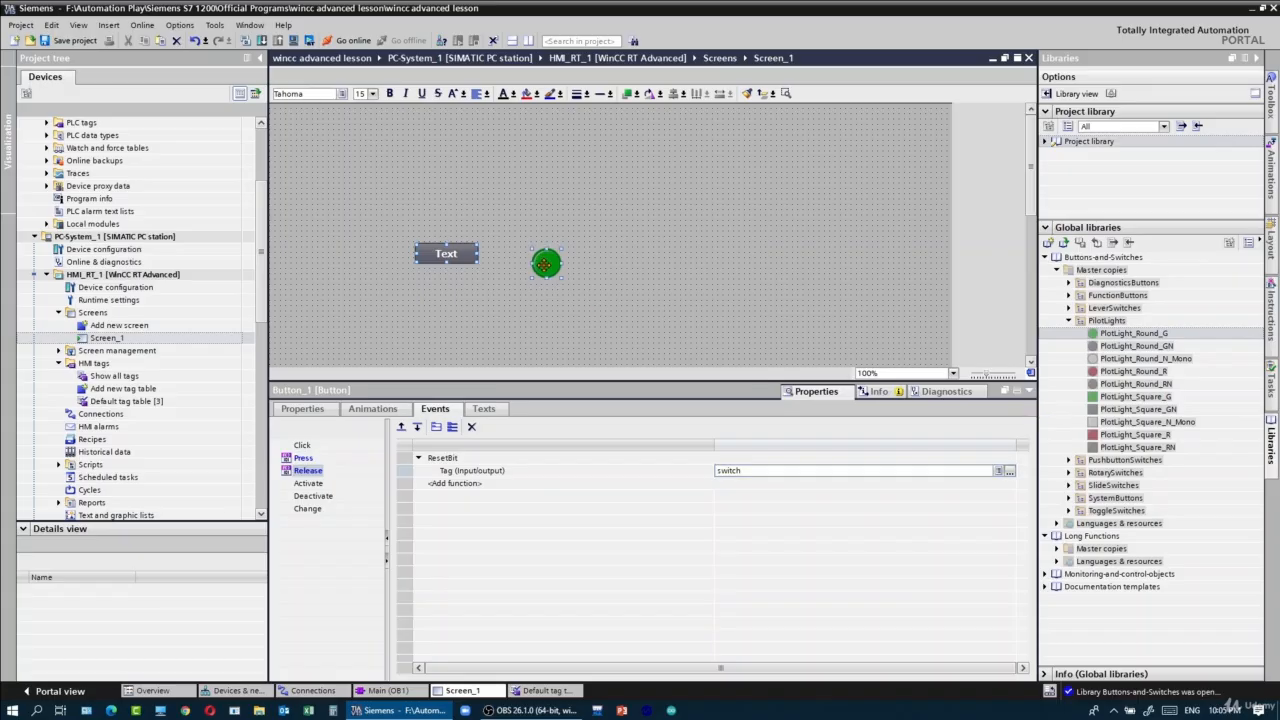
click(305, 410)
click(691, 472)
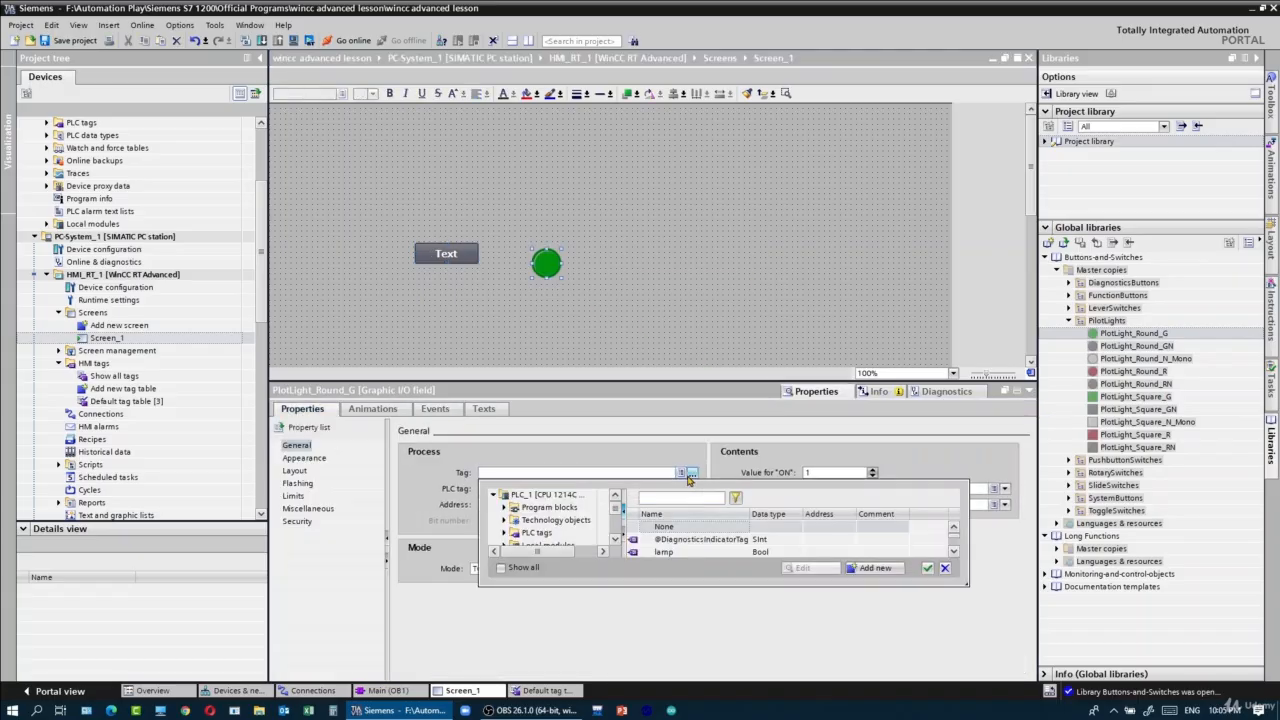
double_click(690, 552)
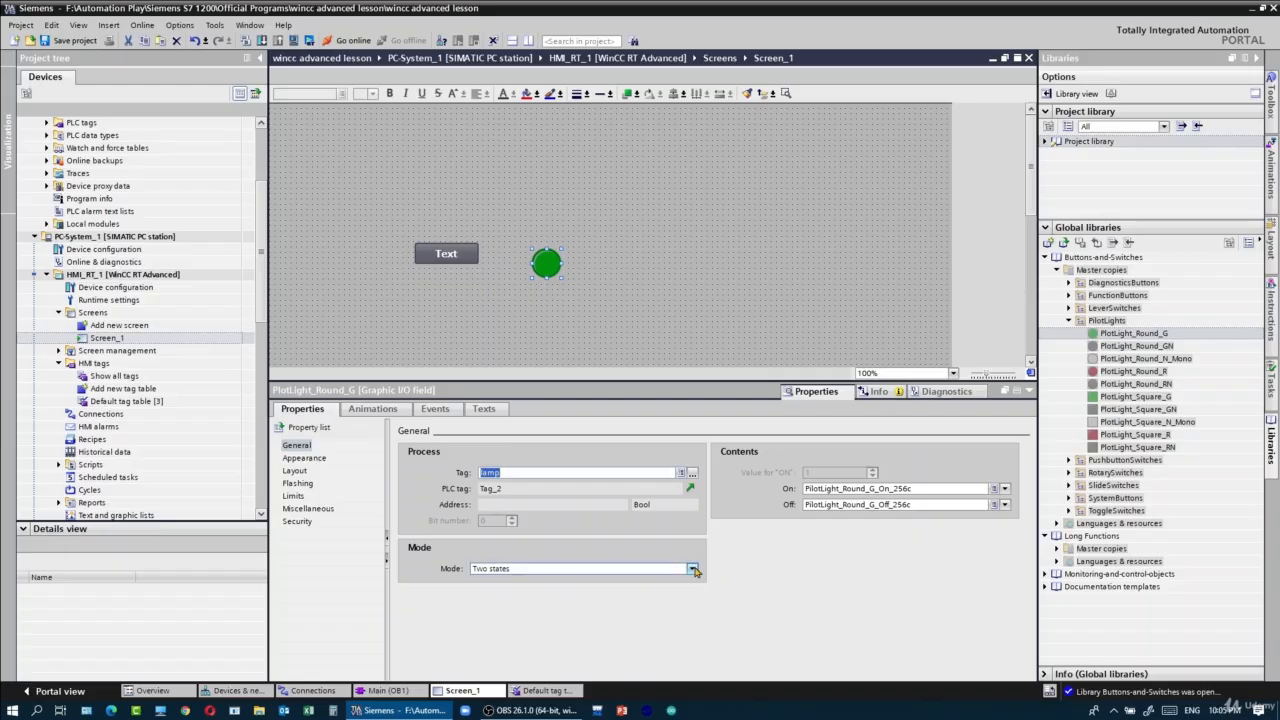
- Review the HMI connection of HMI_RT_1 and open PLC_1's Main [OB1] block
double_click(143, 418)
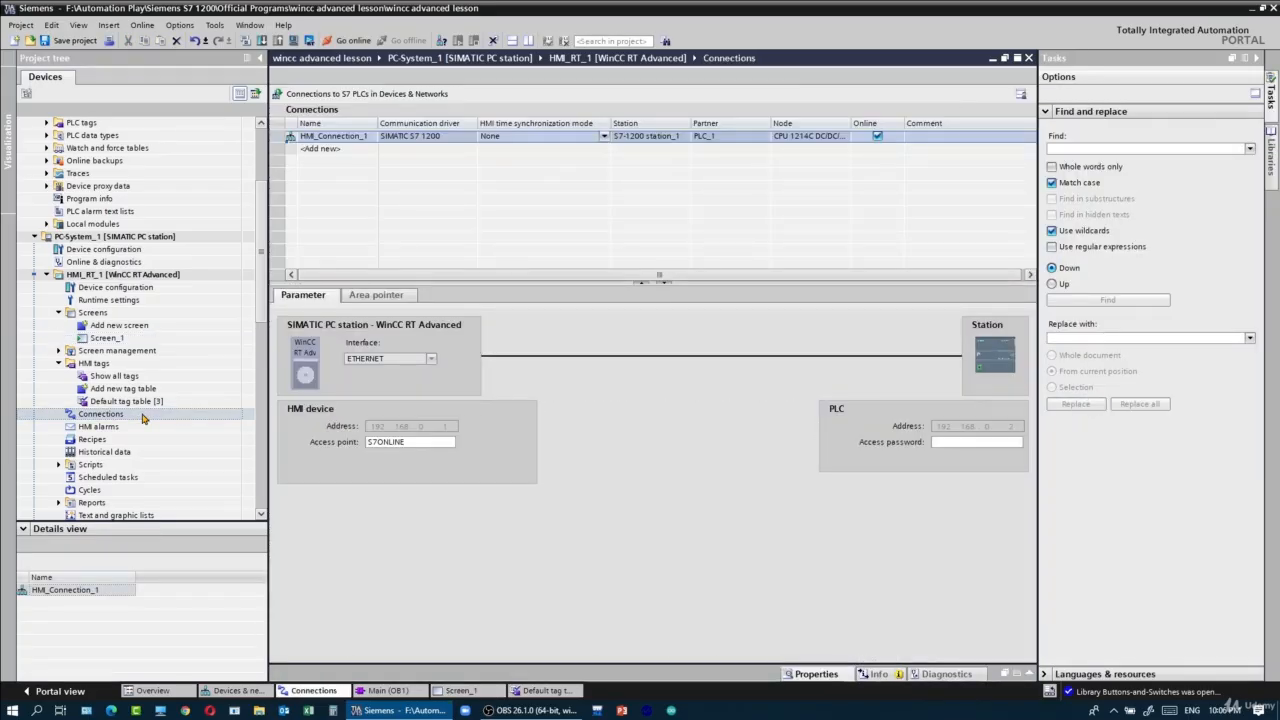
scroll(120, 230, up, 4)
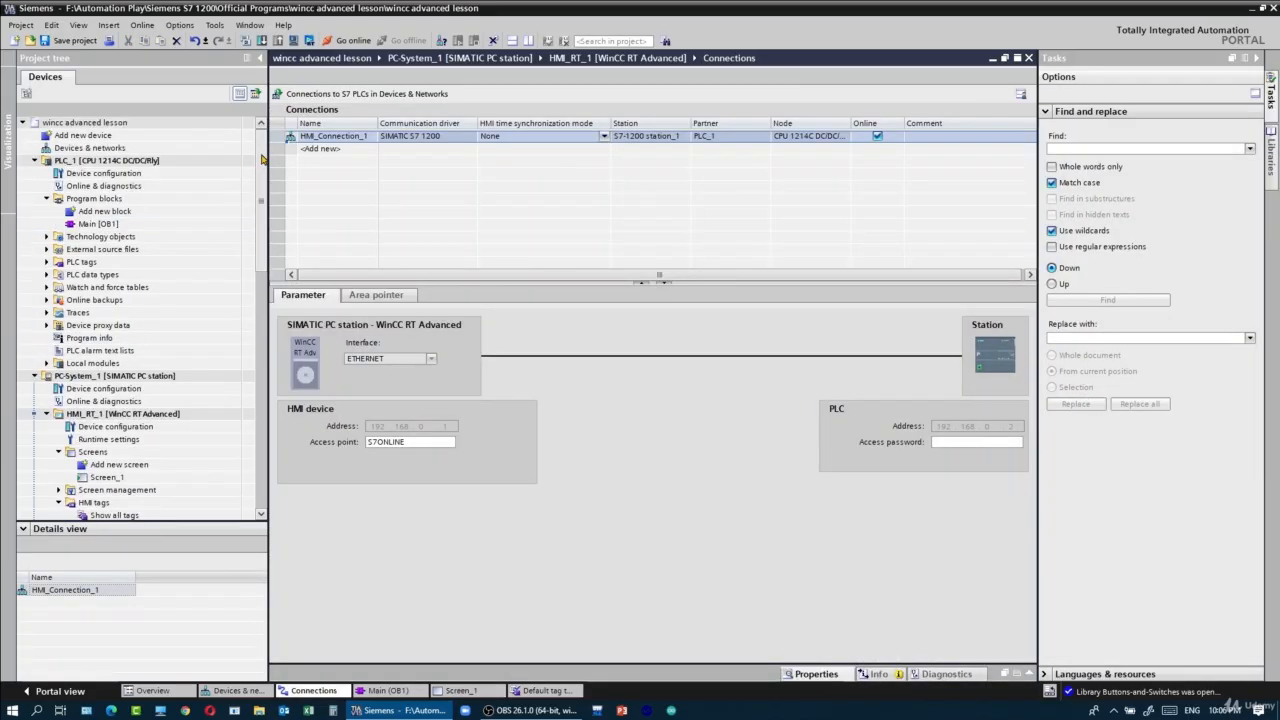
click(116, 224)
double_click(116, 224)
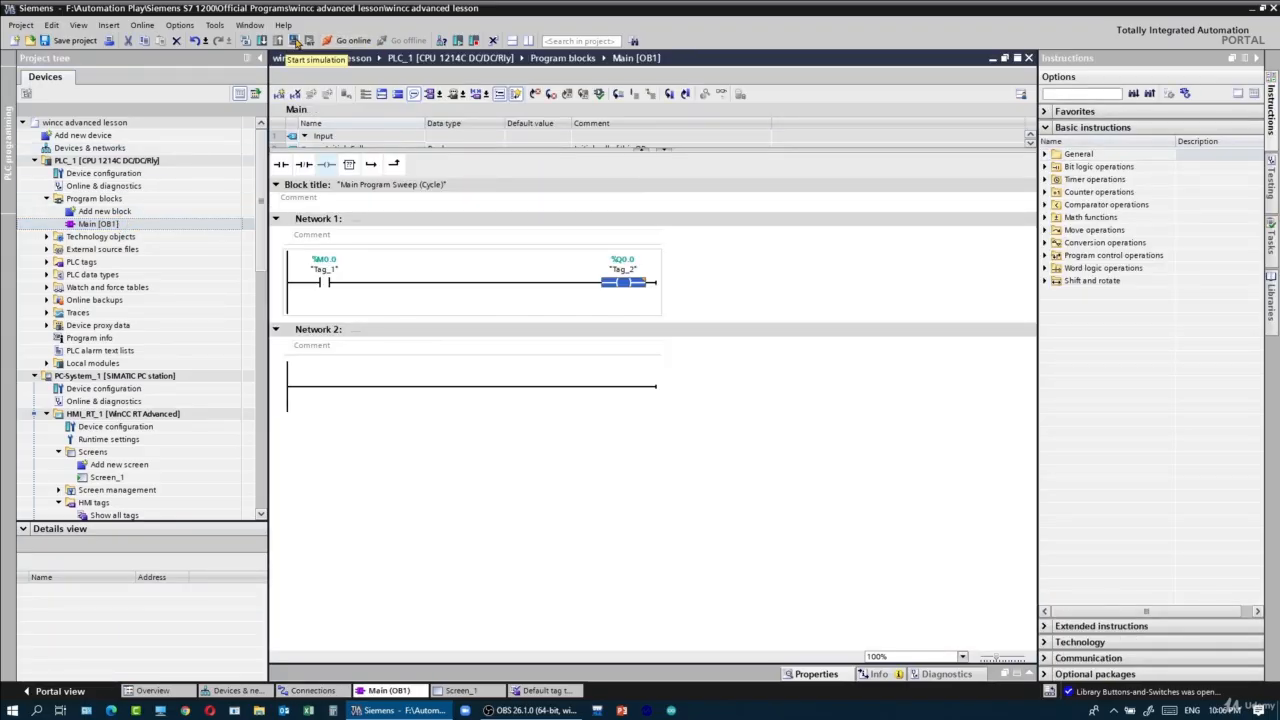
- Start the PLC simulation, search for the simulated CPU at 192.168.0.2, and load PLC_1 onto it
click(296, 42)
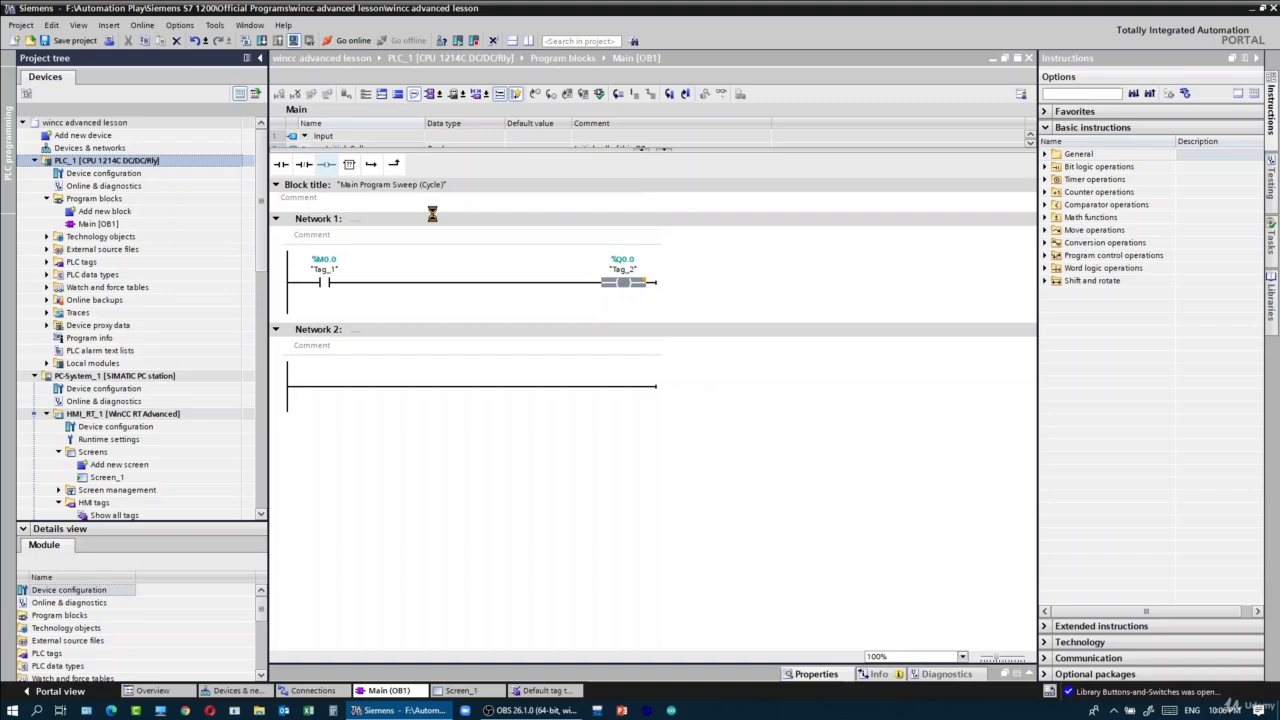
click(864, 457)
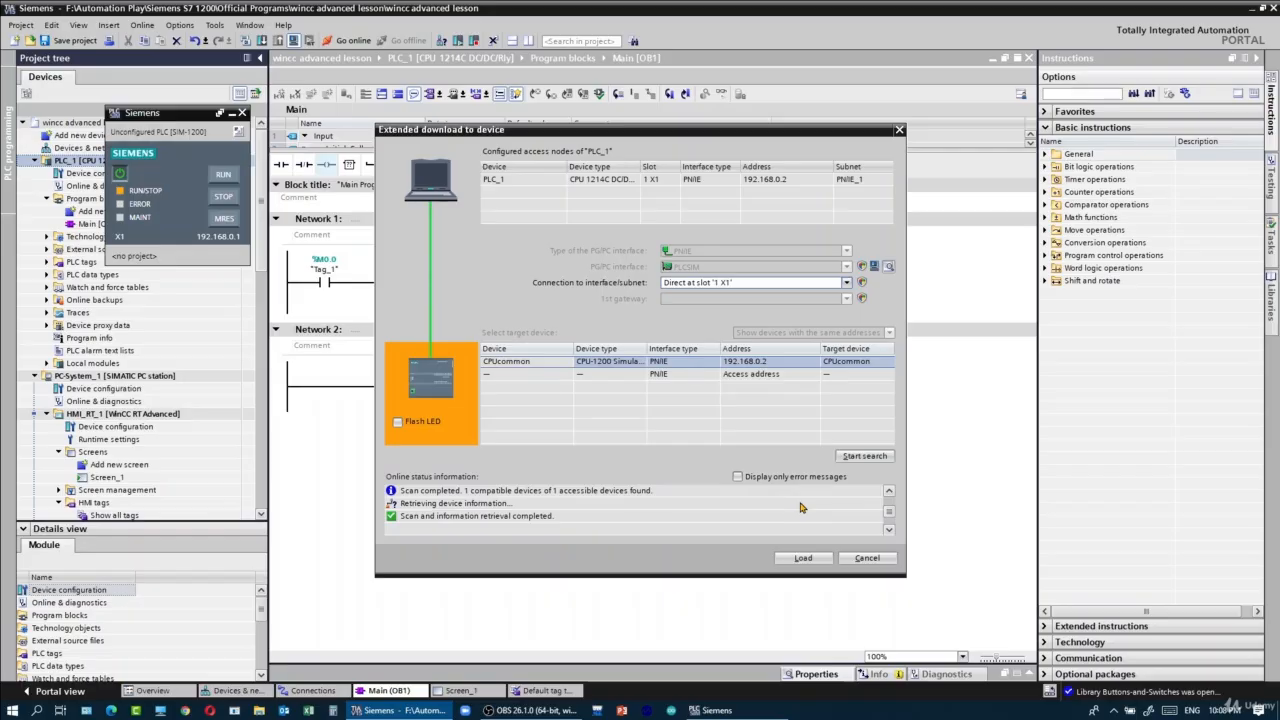
click(800, 558)
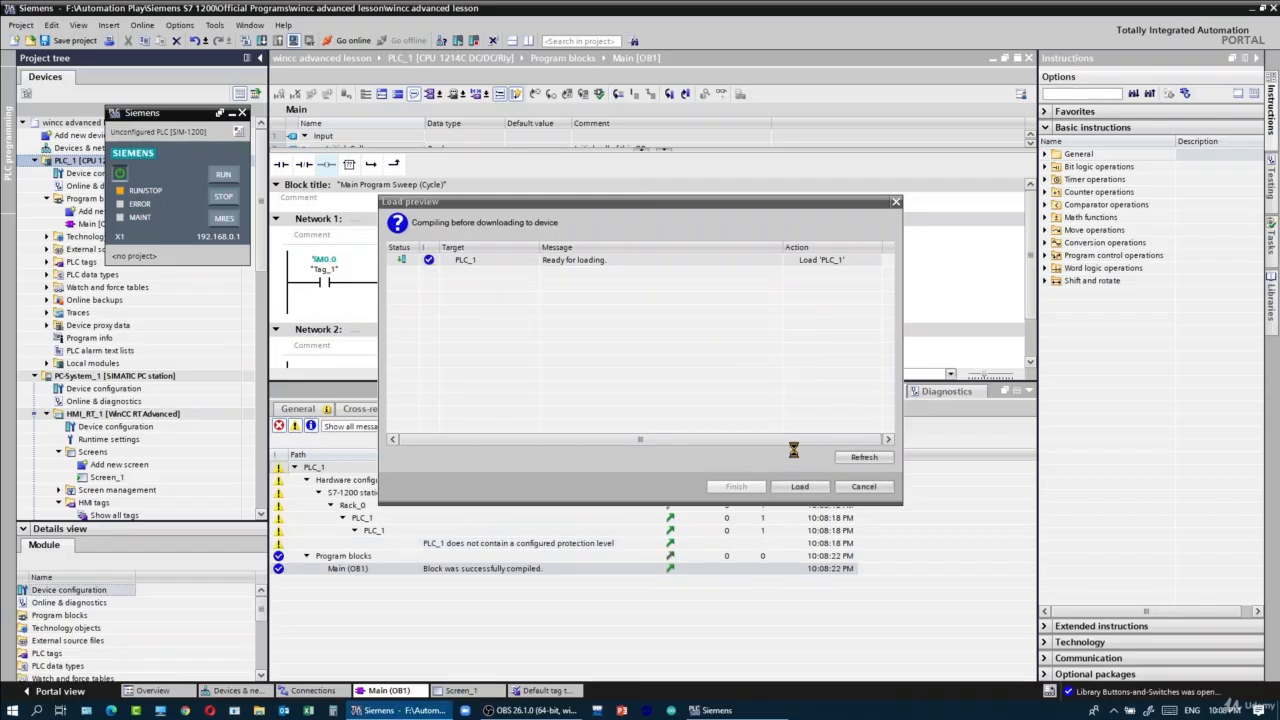
click(790, 489)
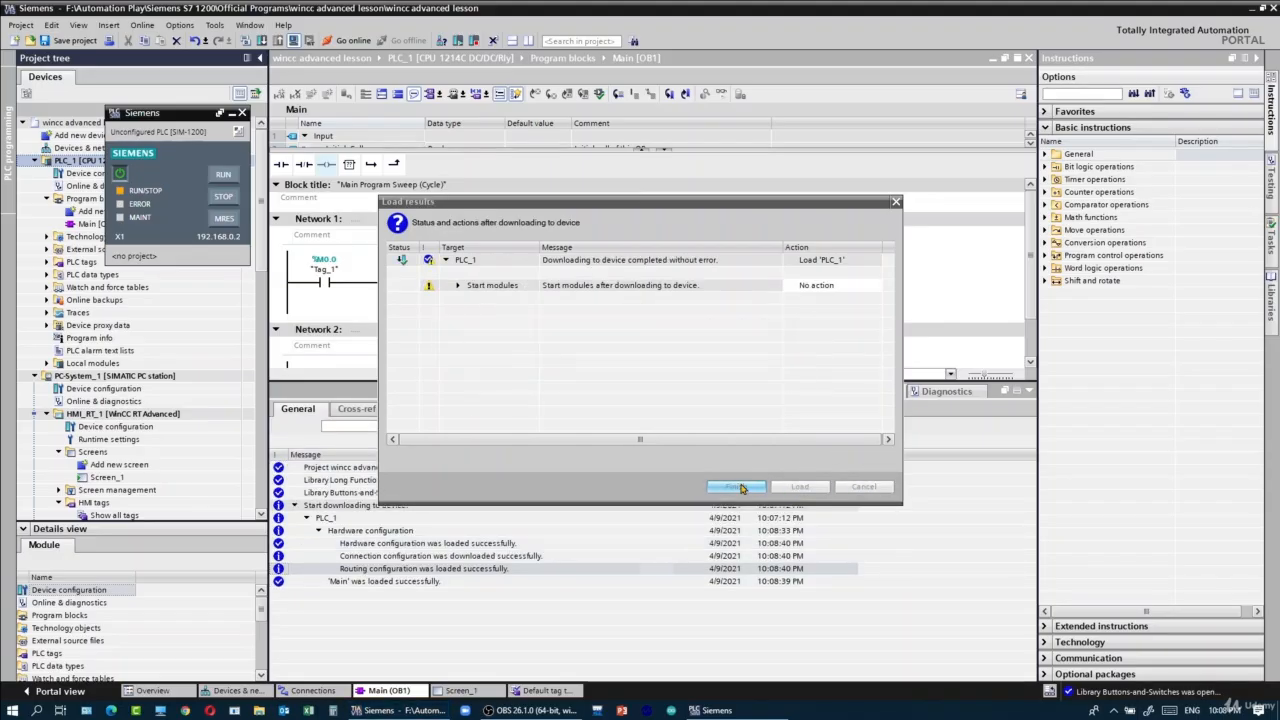
click(737, 487)
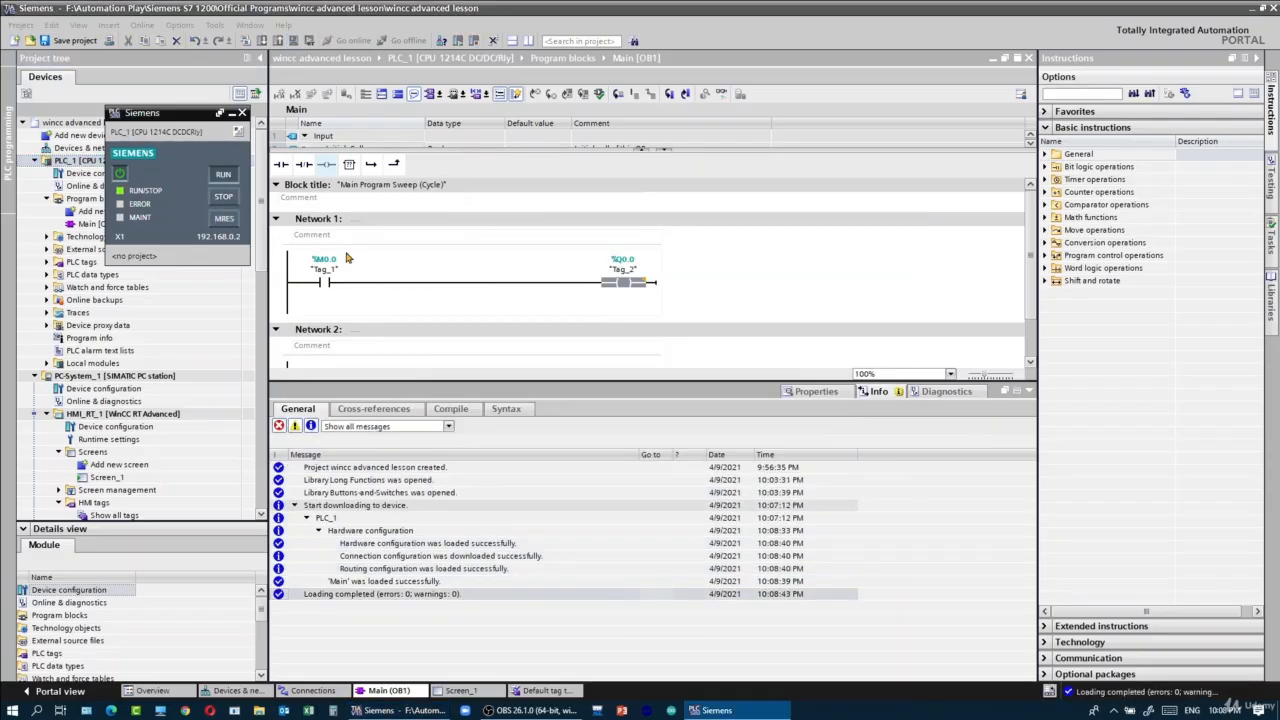
- Turn on monitoring in Main [OB1] and test the Network 1 rung by modifying Tag_1 to 1 and back to 0
right_click(321, 286)
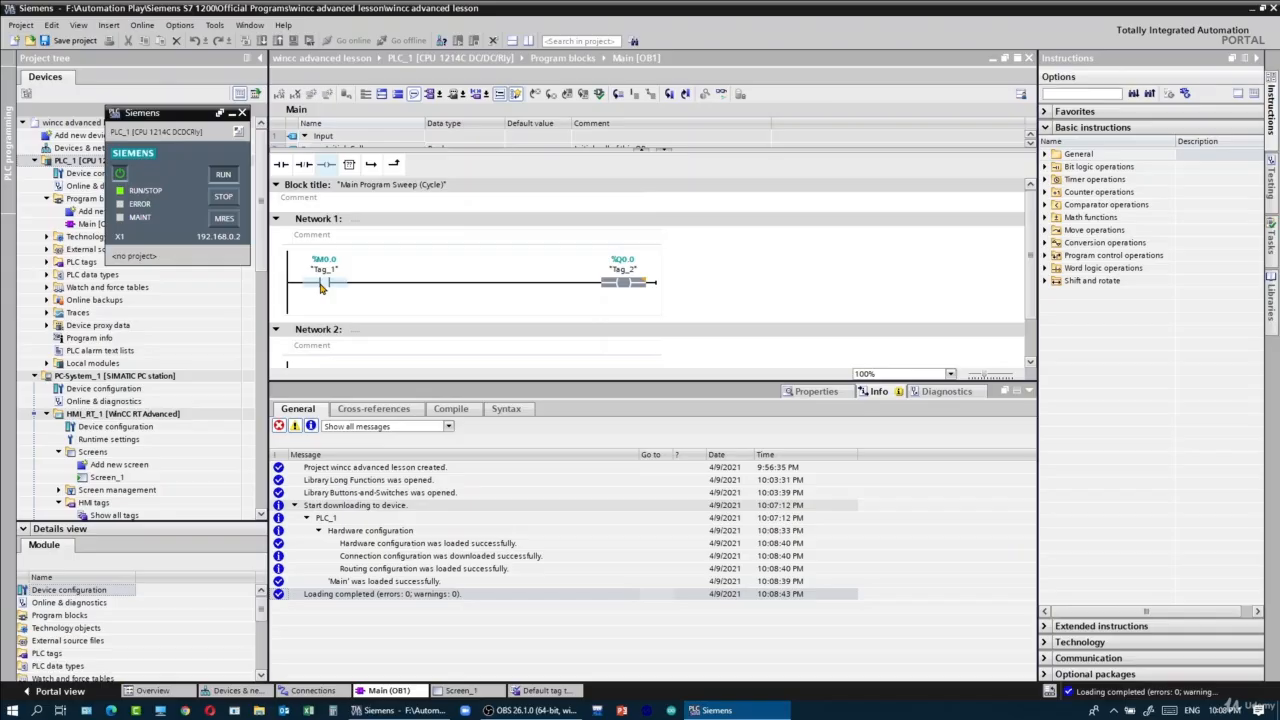
click(721, 94)
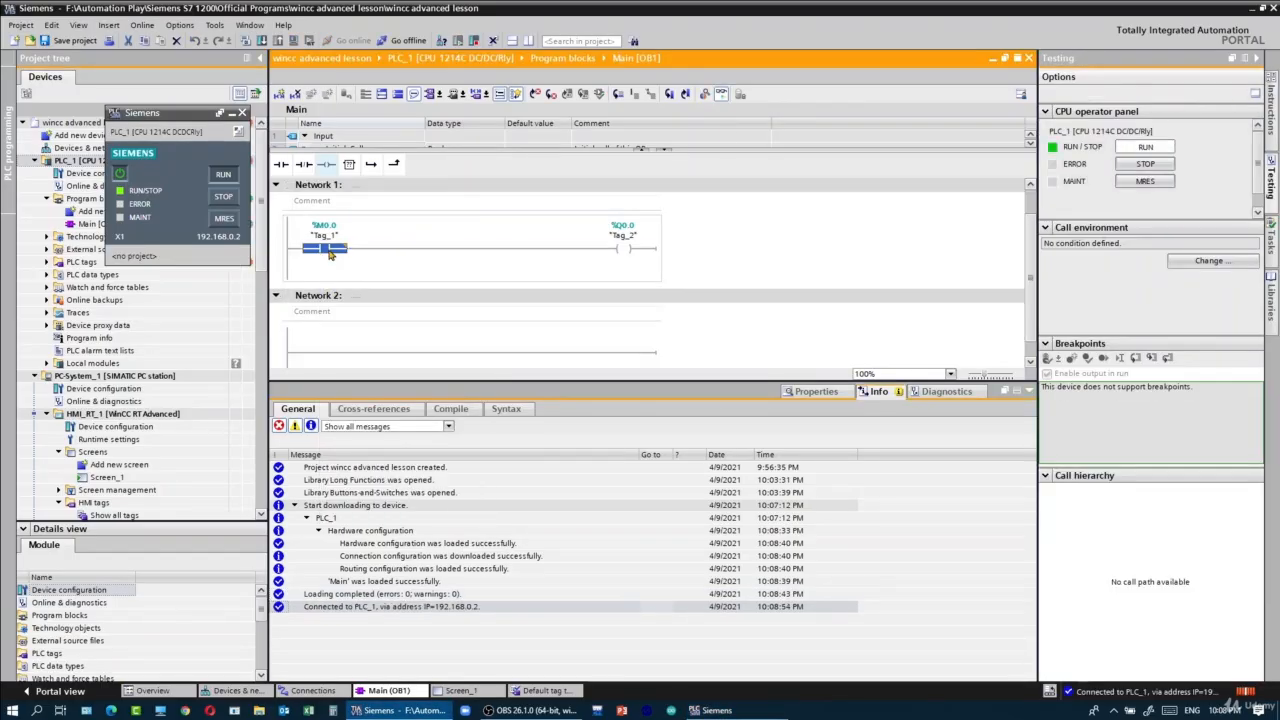
right_click(328, 249)
mouse_move(366, 256)
click(524, 268)
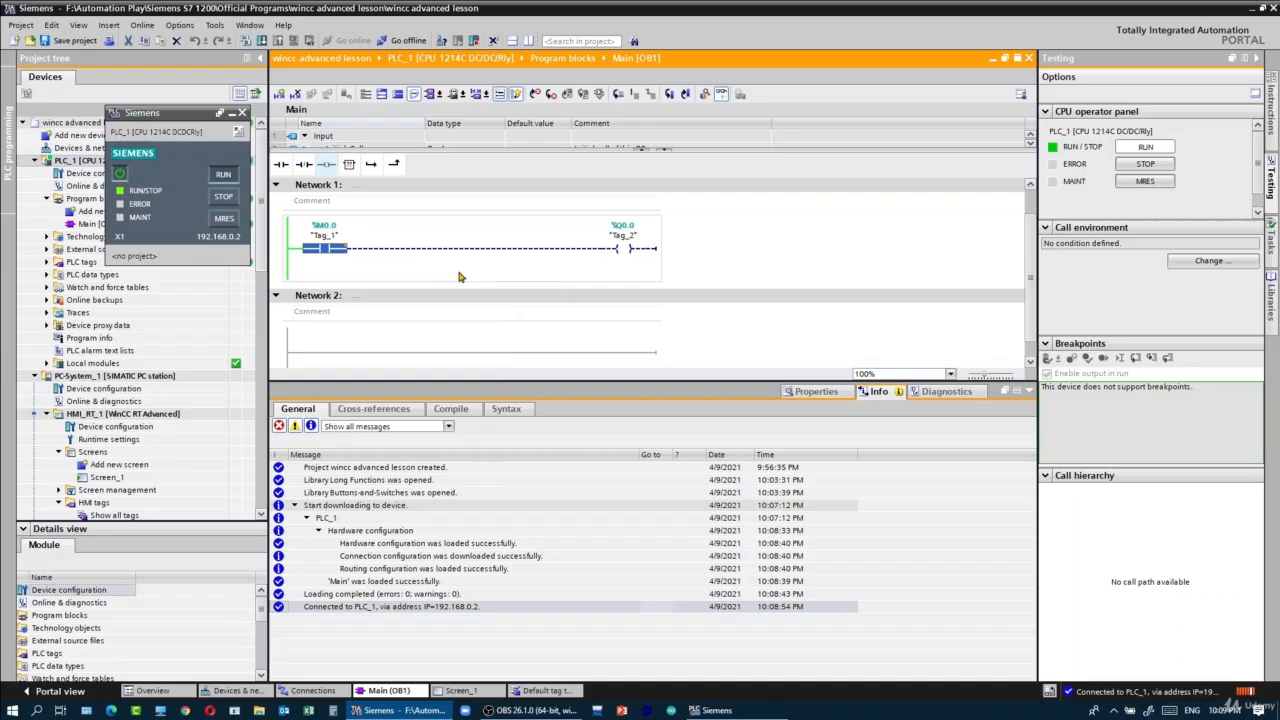
right_click(328, 249)
click(530, 261)
- Open Screen_1 of HMI_RT_1 and start its WinCC runtime simulation
scroll(265, 238, down, 6)
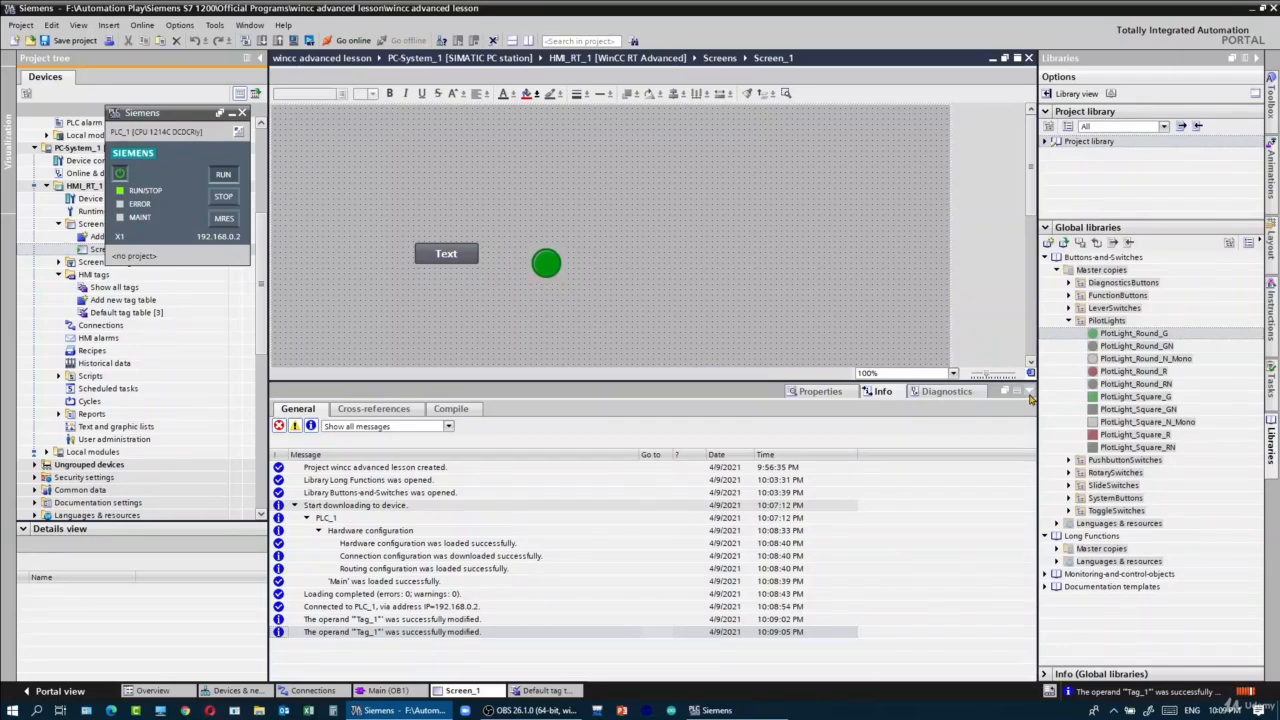
click(290, 41)
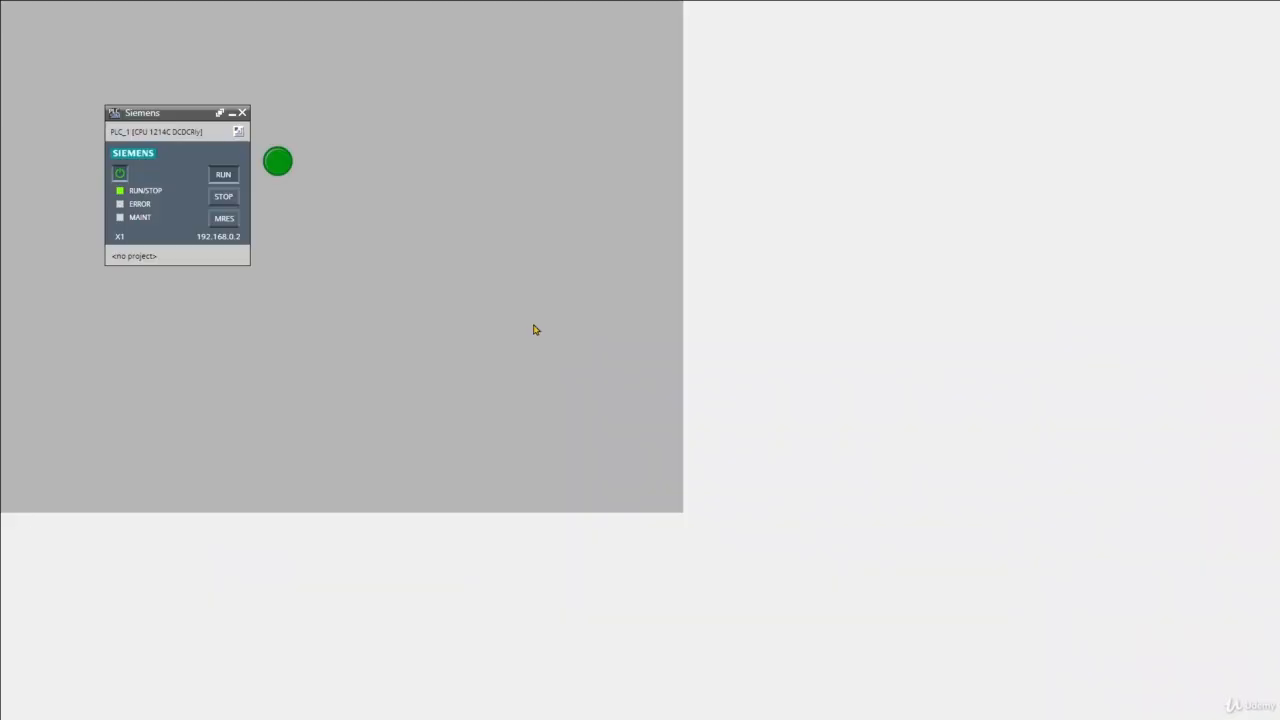
- Move the PLC simulator window clear of the Text button, test the button in the runtime, and minimize the simulator
drag(178, 127, 554, 156)
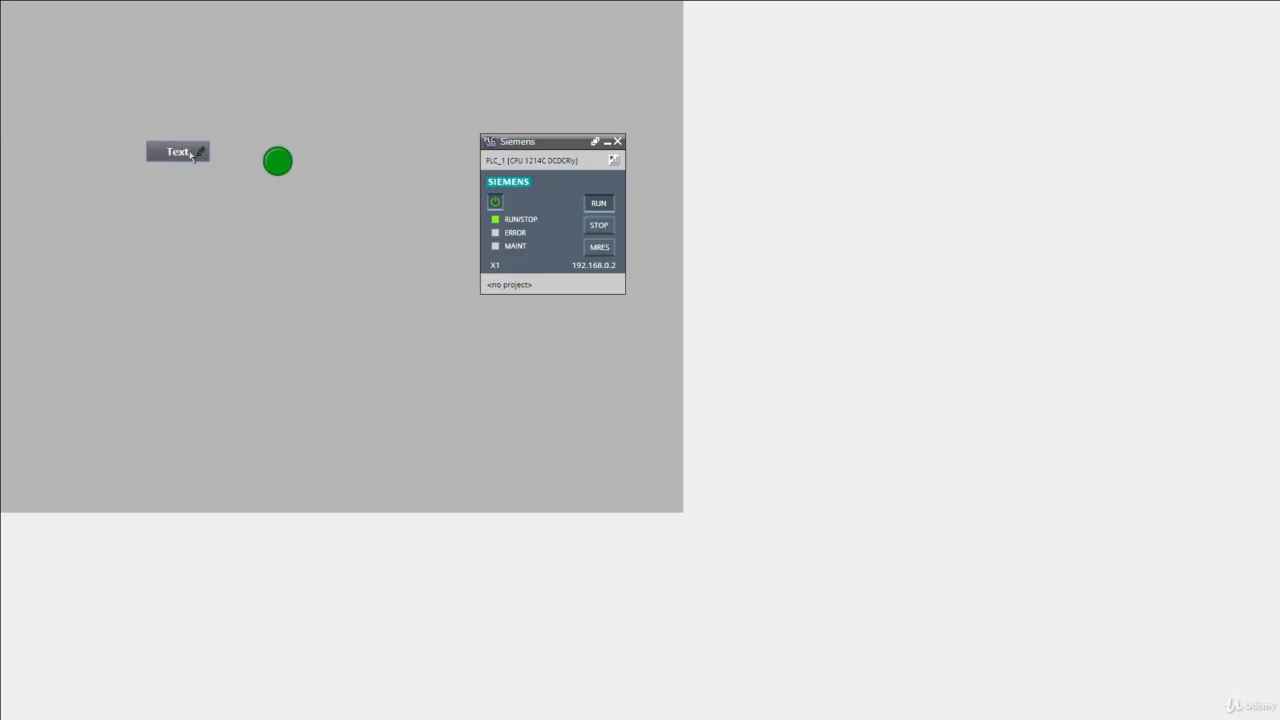
click(190, 151)
click(606, 142)
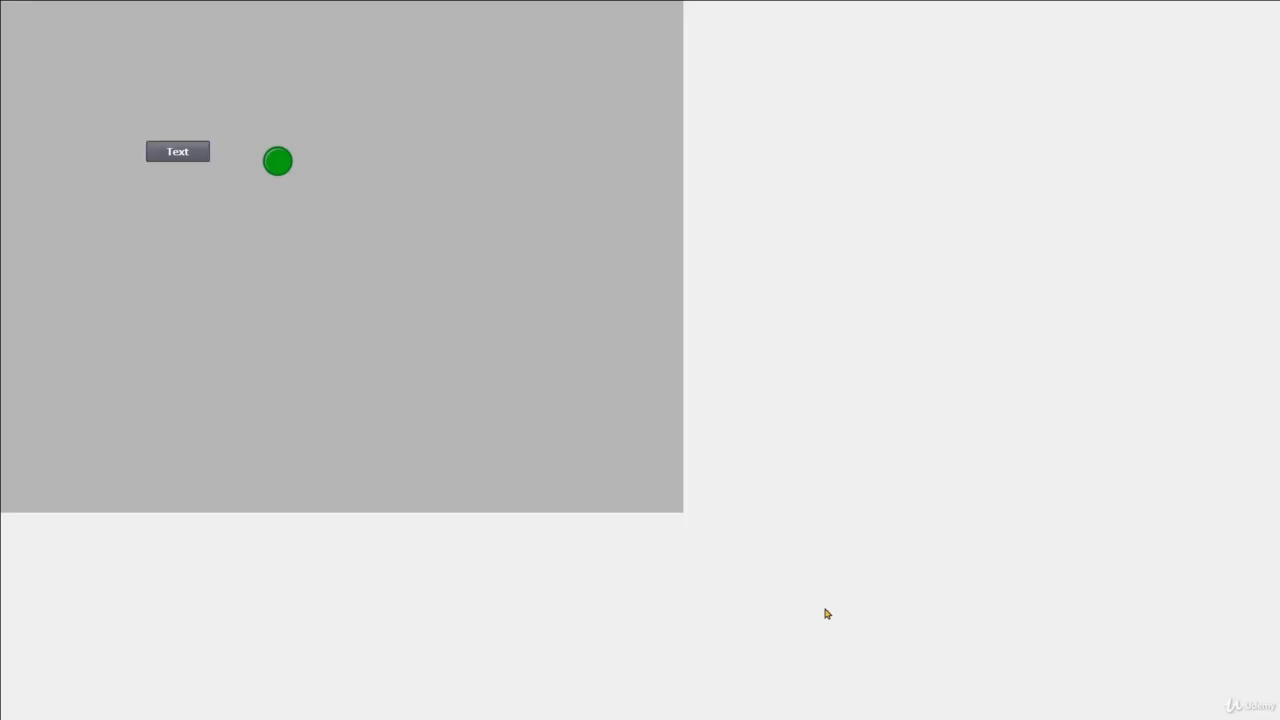
- Close the SIMATIC WinCC Runtime window to end the HMI simulation
mouse_move(828, 714)
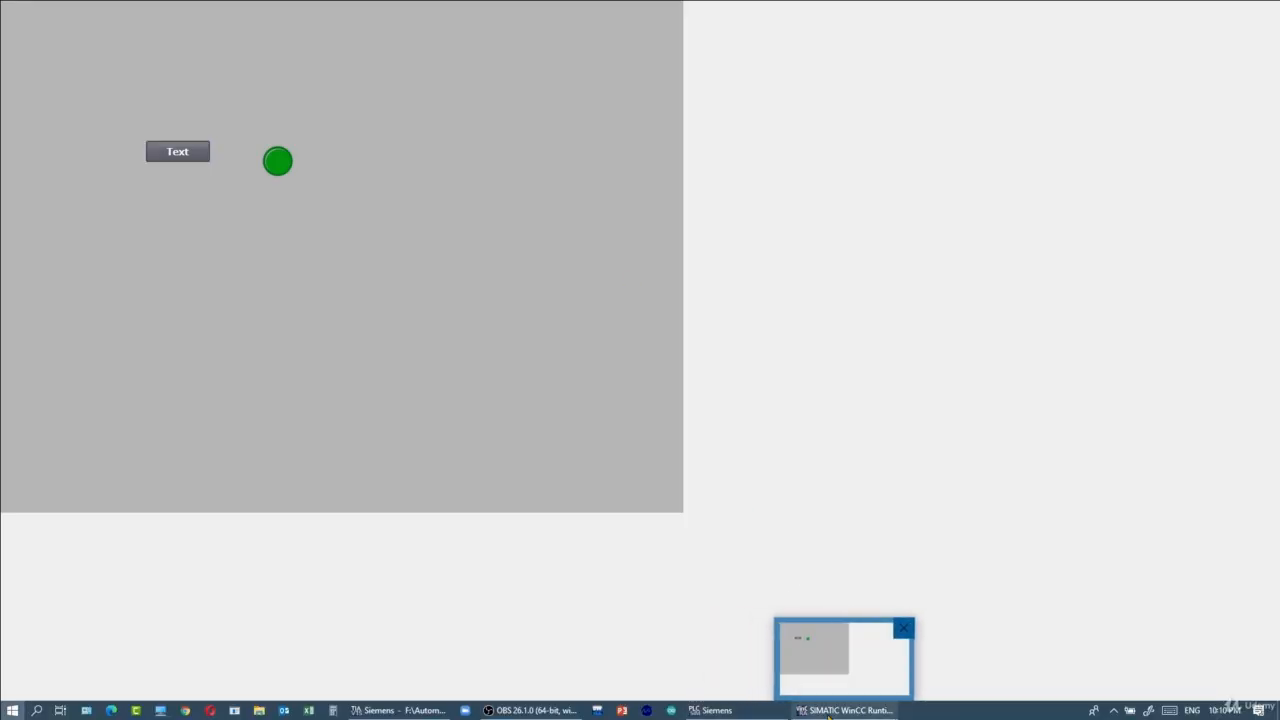
right_click(880, 712)
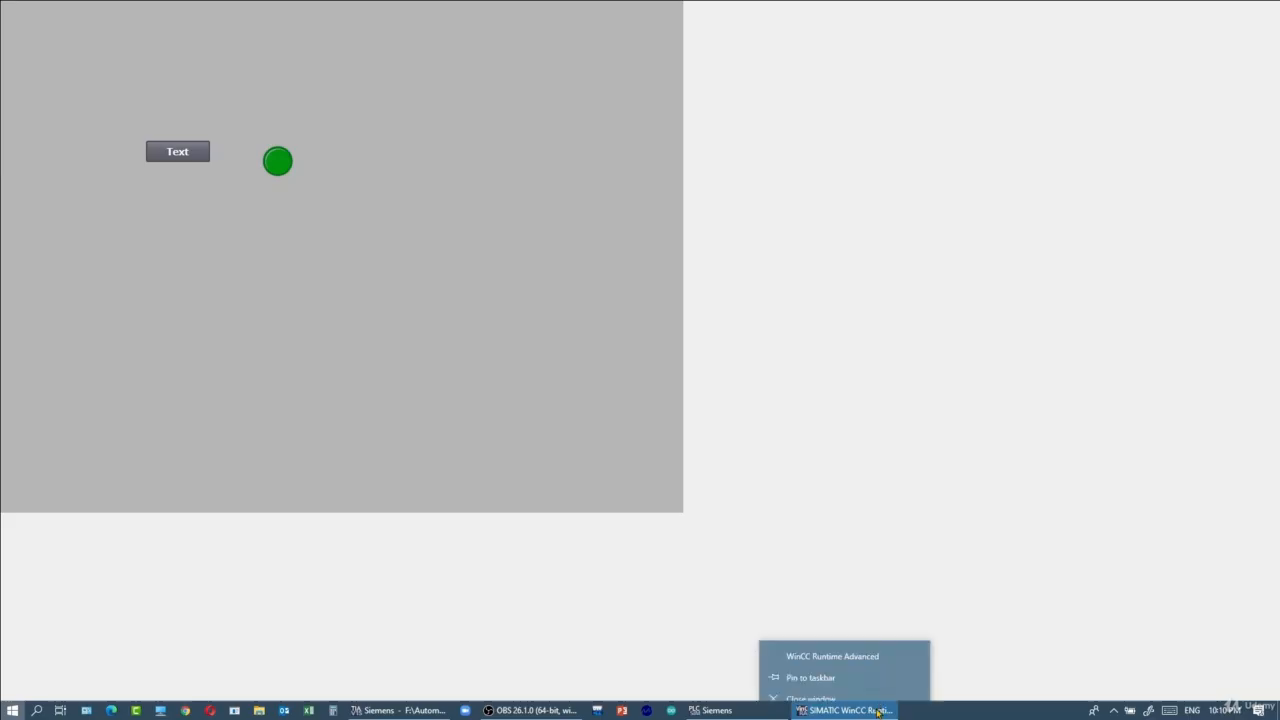
key(super)
click(897, 690)
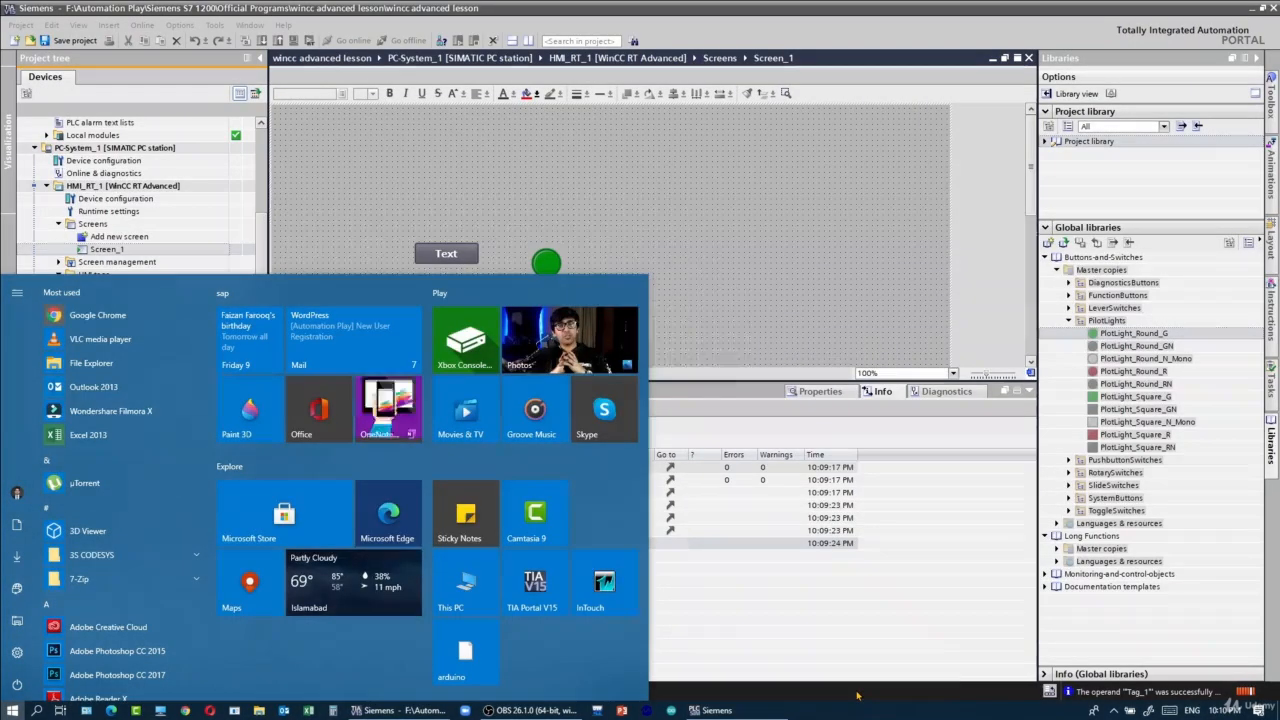
- Open the HMI_RT_1 runtime settings, set the screen resolution to 1024x768, and turn off full-screen mode
click(737, 285)
click(538, 266)
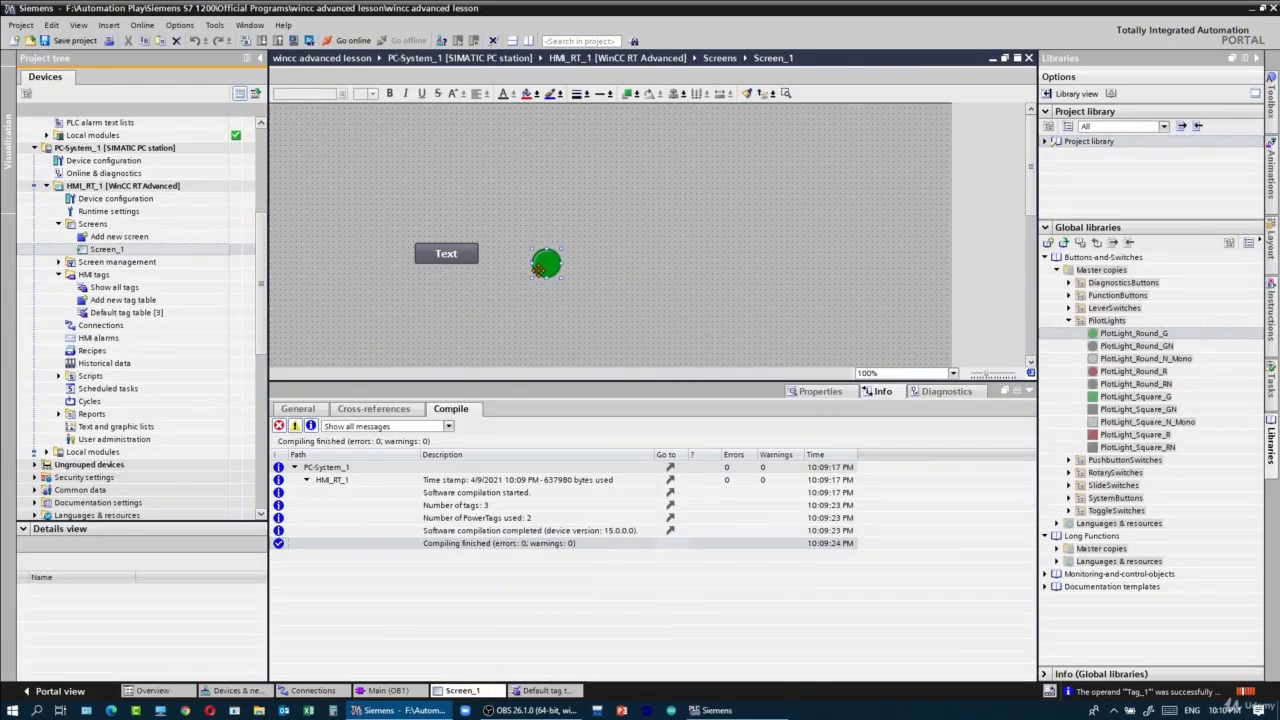
double_click(143, 212)
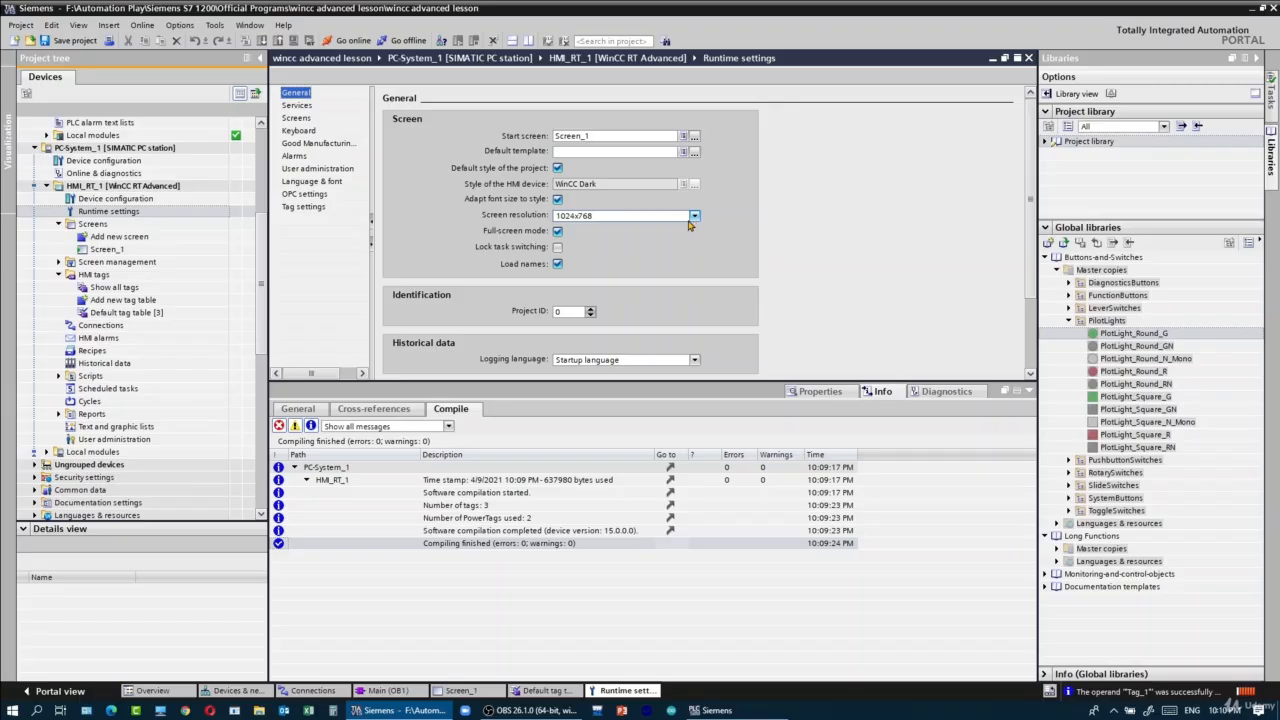
click(694, 216)
click(600, 258)
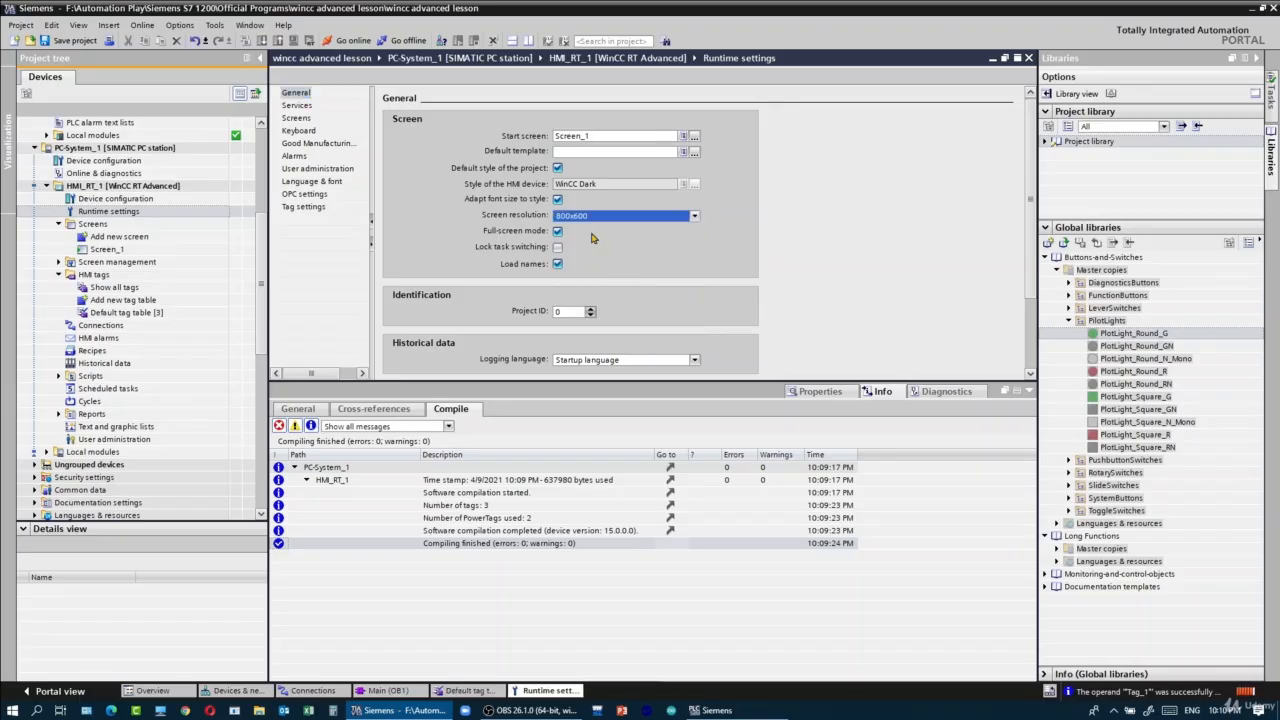
click(658, 216)
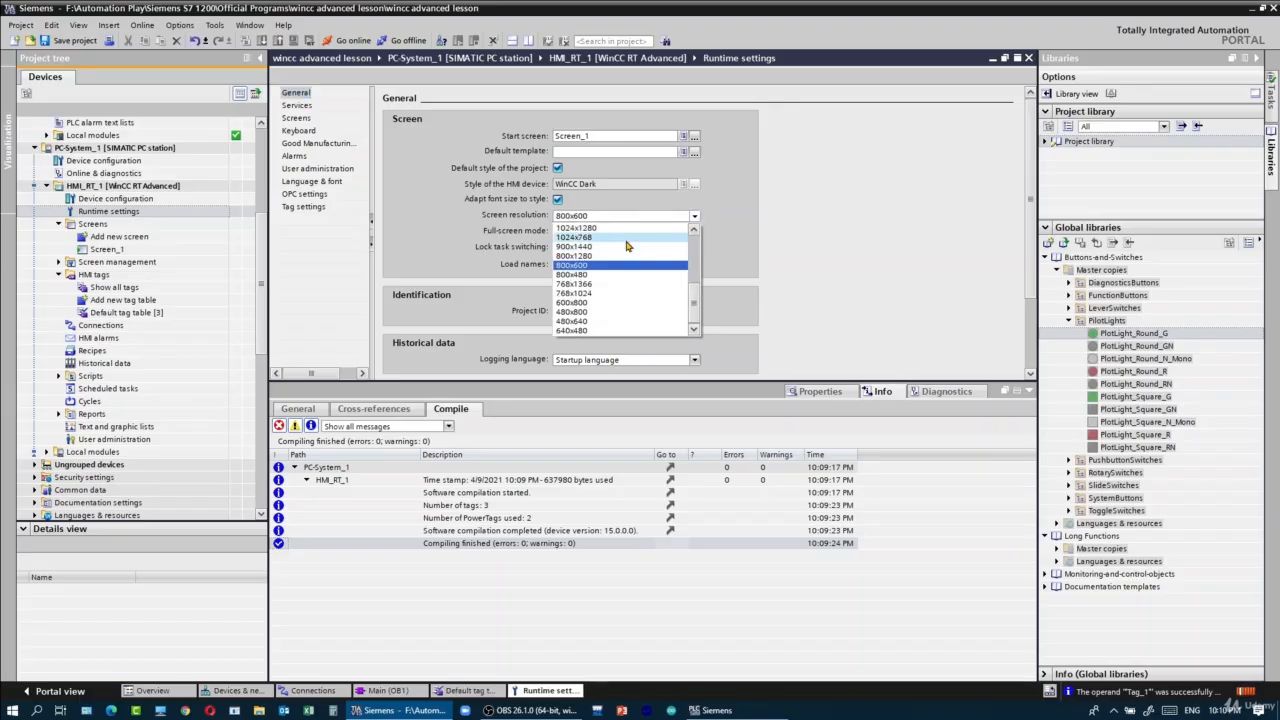
click(626, 238)
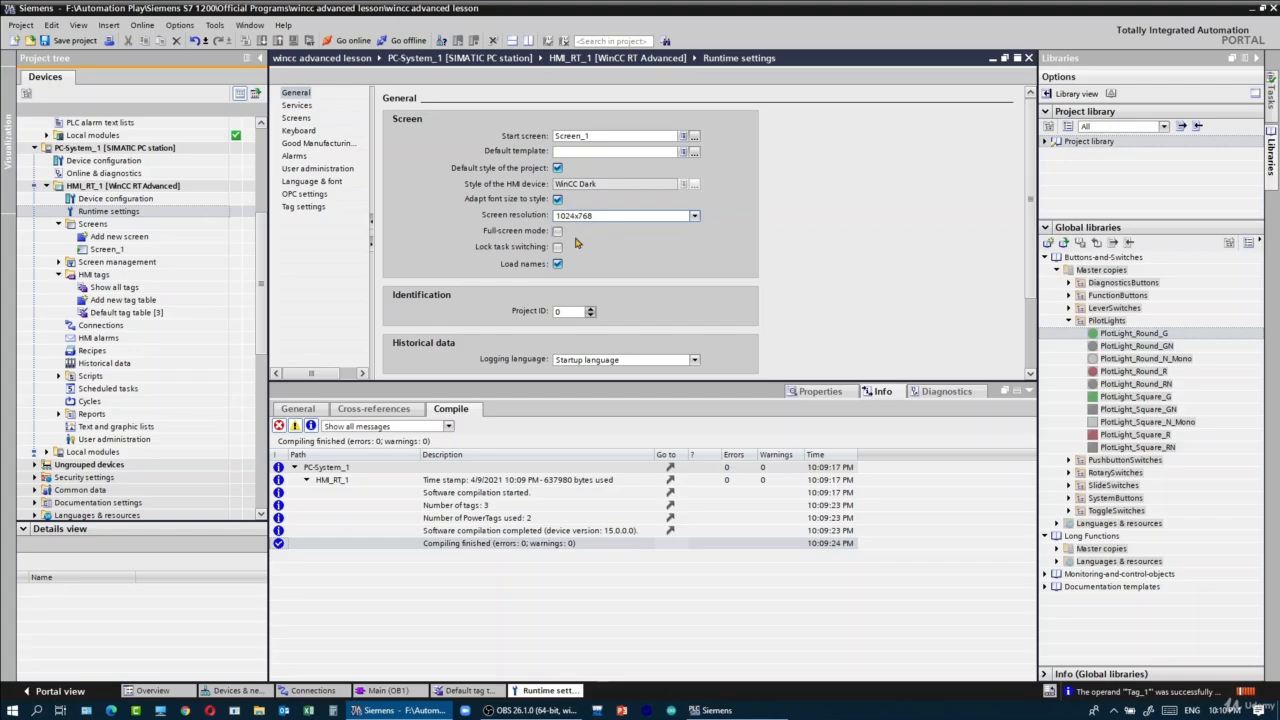
- Look through the other HMI_RT_1 runtime settings, including services, screens, good manufacturing practice, language, OPC and tag settings
mouse_move(1032, 254)
mouse_down()
mouse_move(1033, 352)
mouse_move(1031, 249)
mouse_up()
click(303, 96)
click(298, 105)
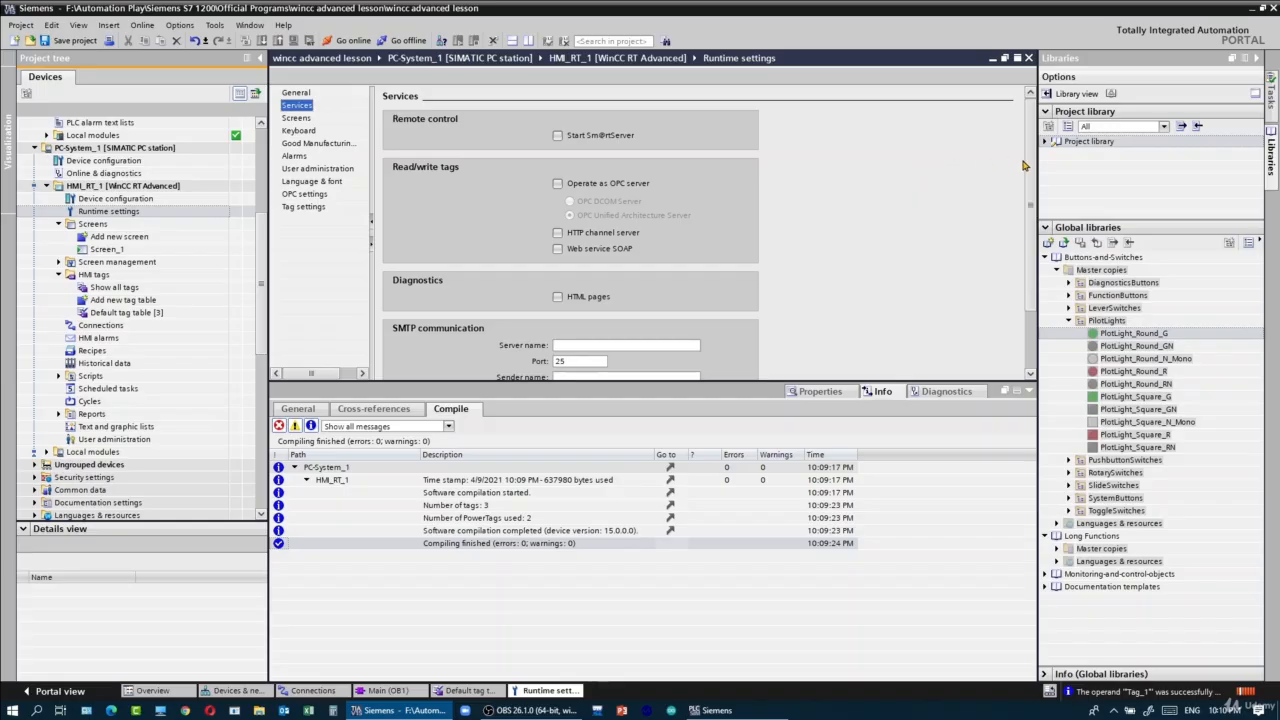
scroll(1024, 165, down, 2)
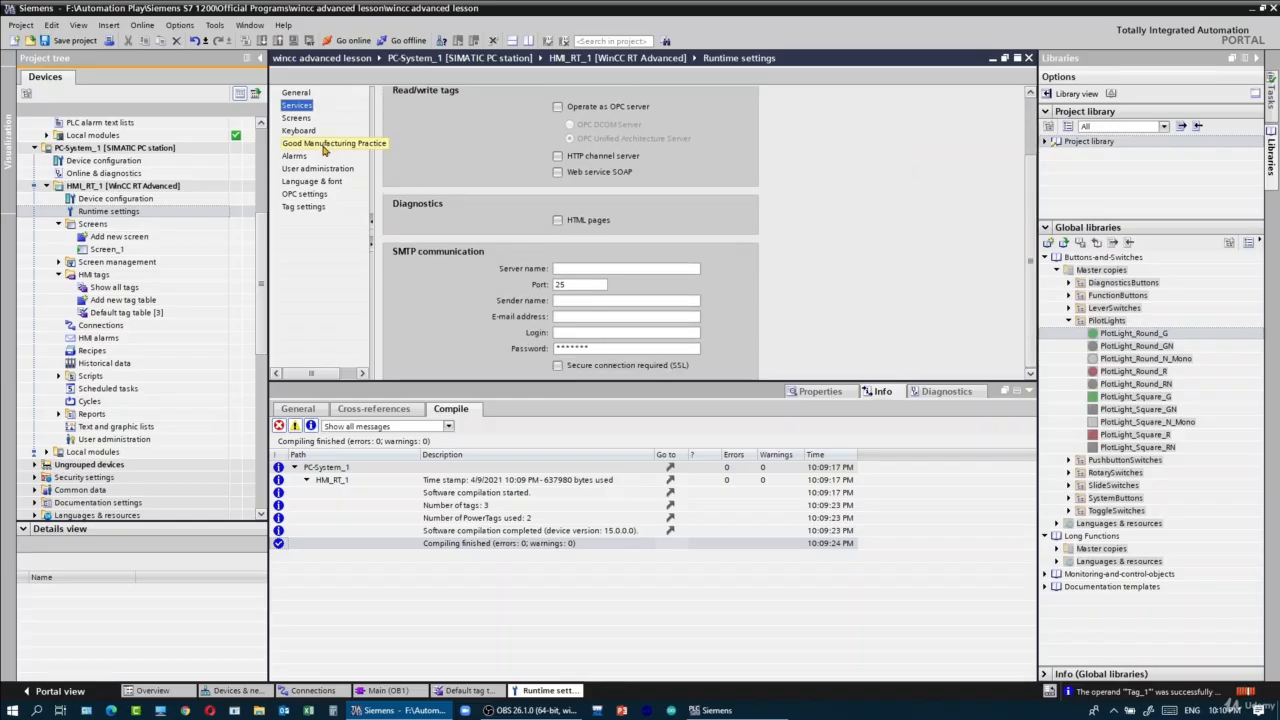
click(303, 120)
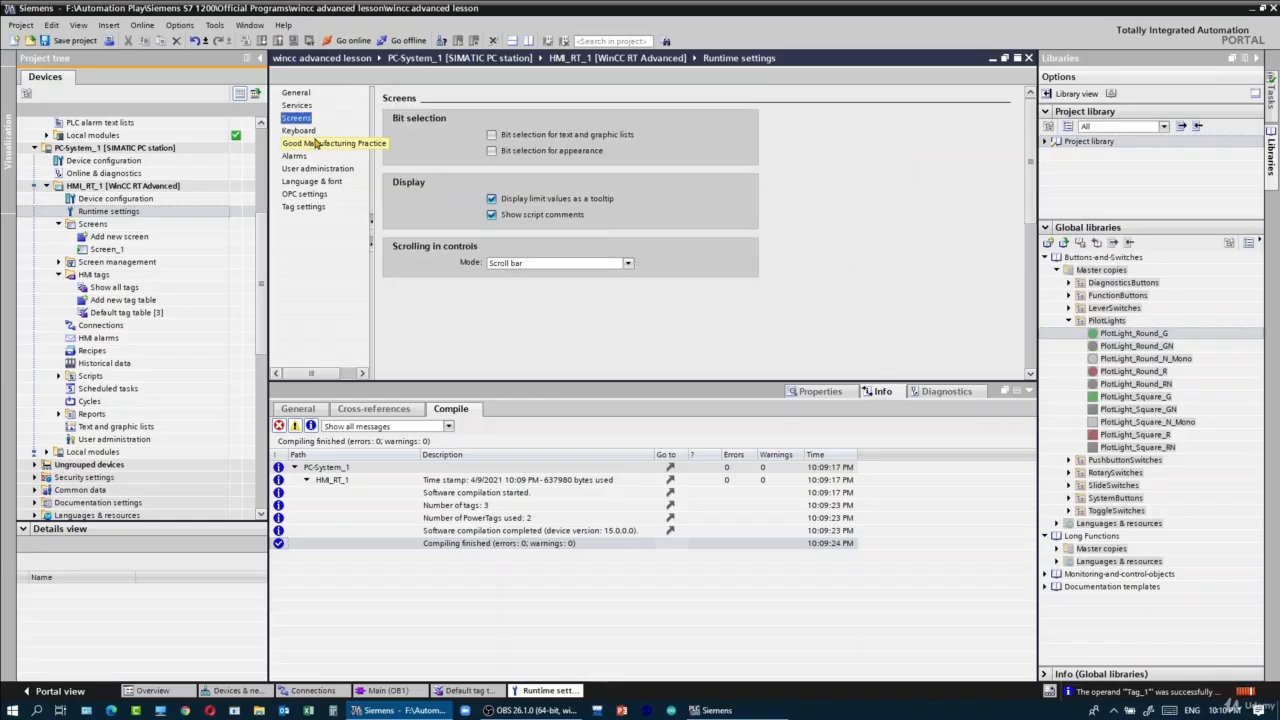
click(316, 144)
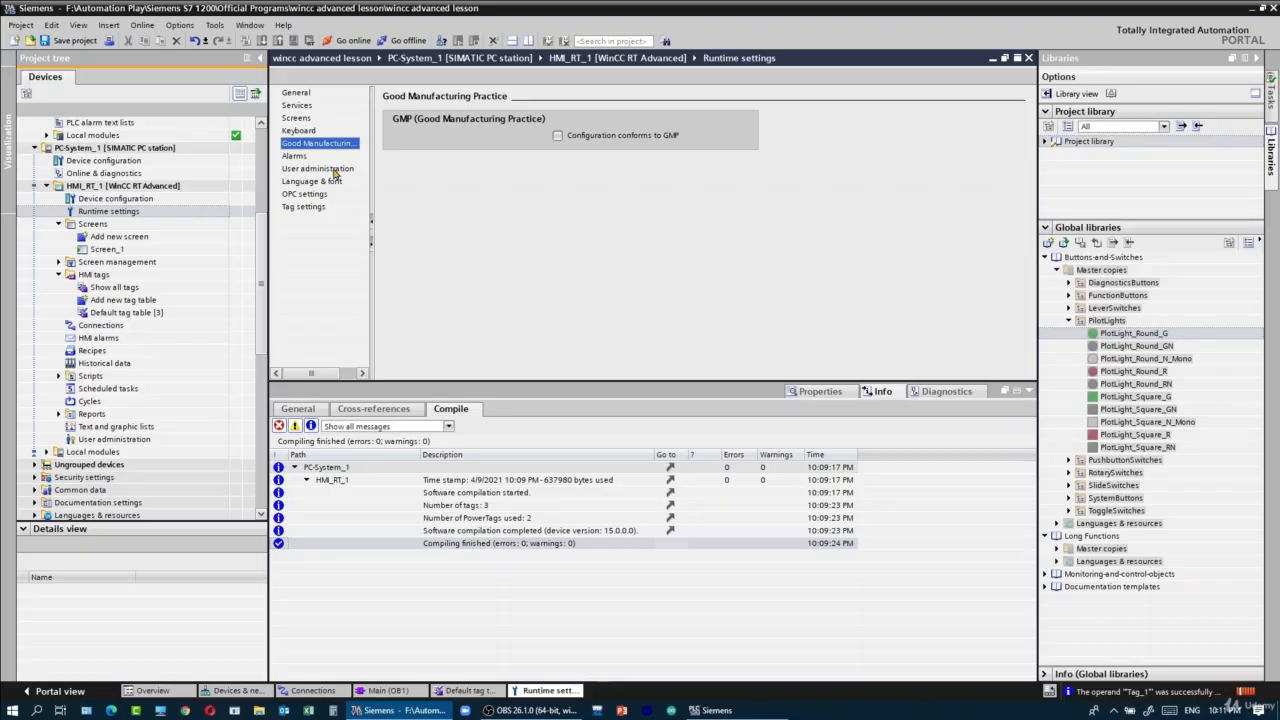
click(333, 181)
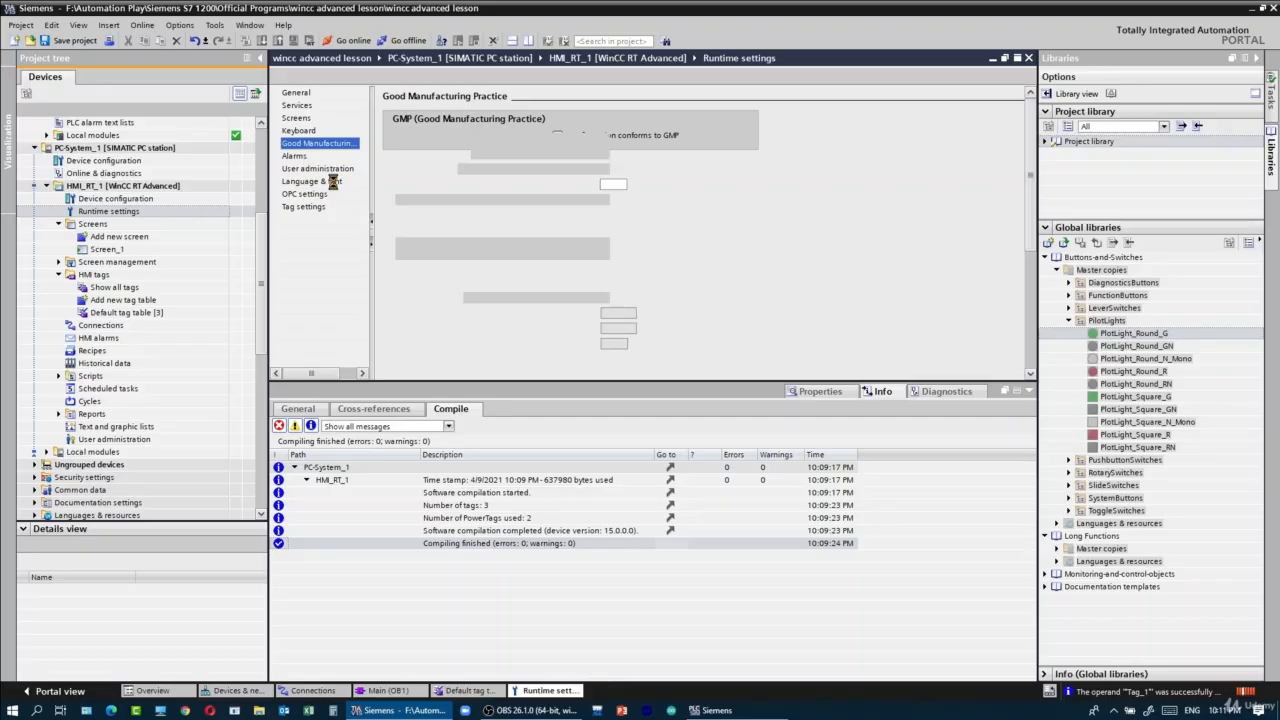
click(312, 194)
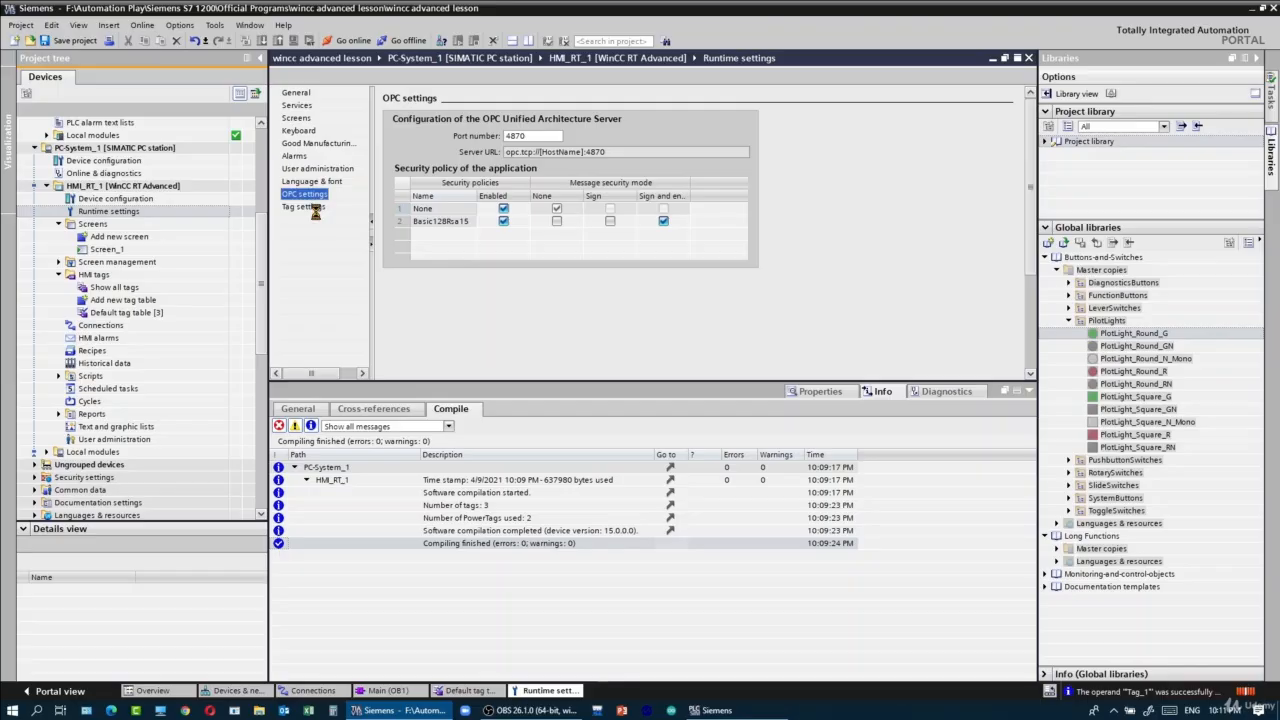
click(312, 207)
drag(1026, 139, 1027, 111)
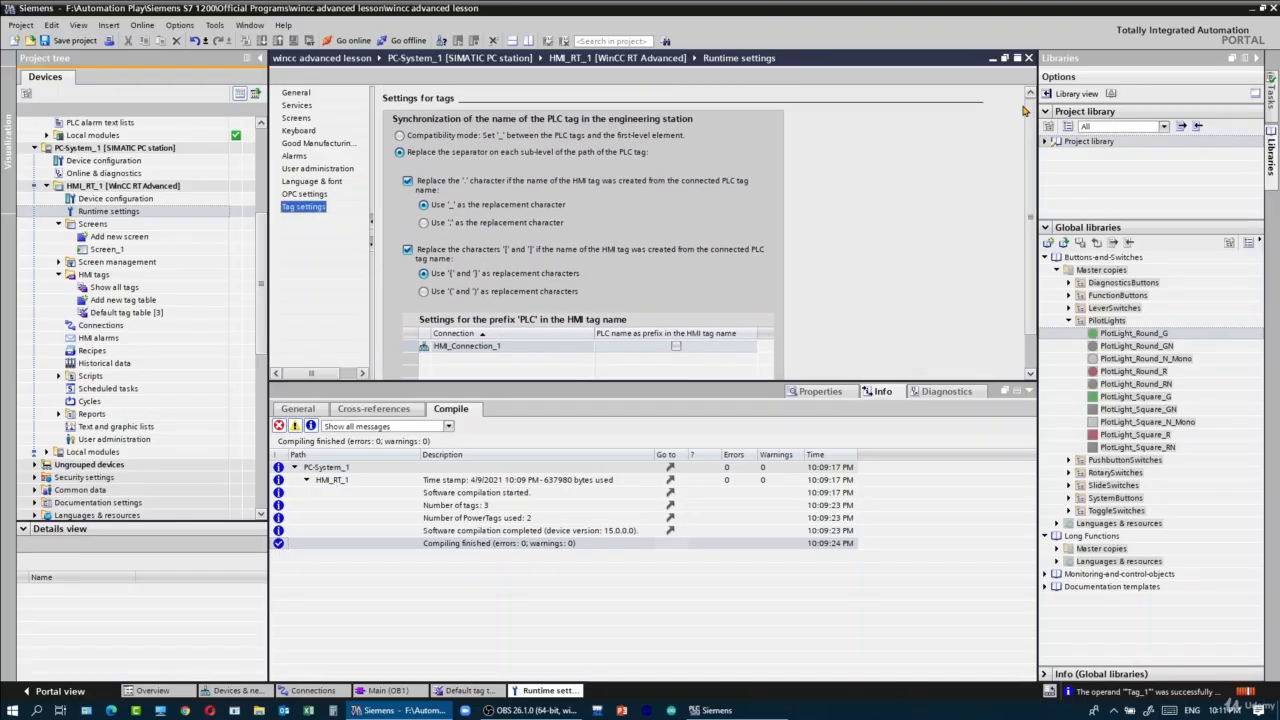
- Open the HMI default tag table and examine the columns for the switch and lamp tags
click(160, 314)
double_click(162, 317)
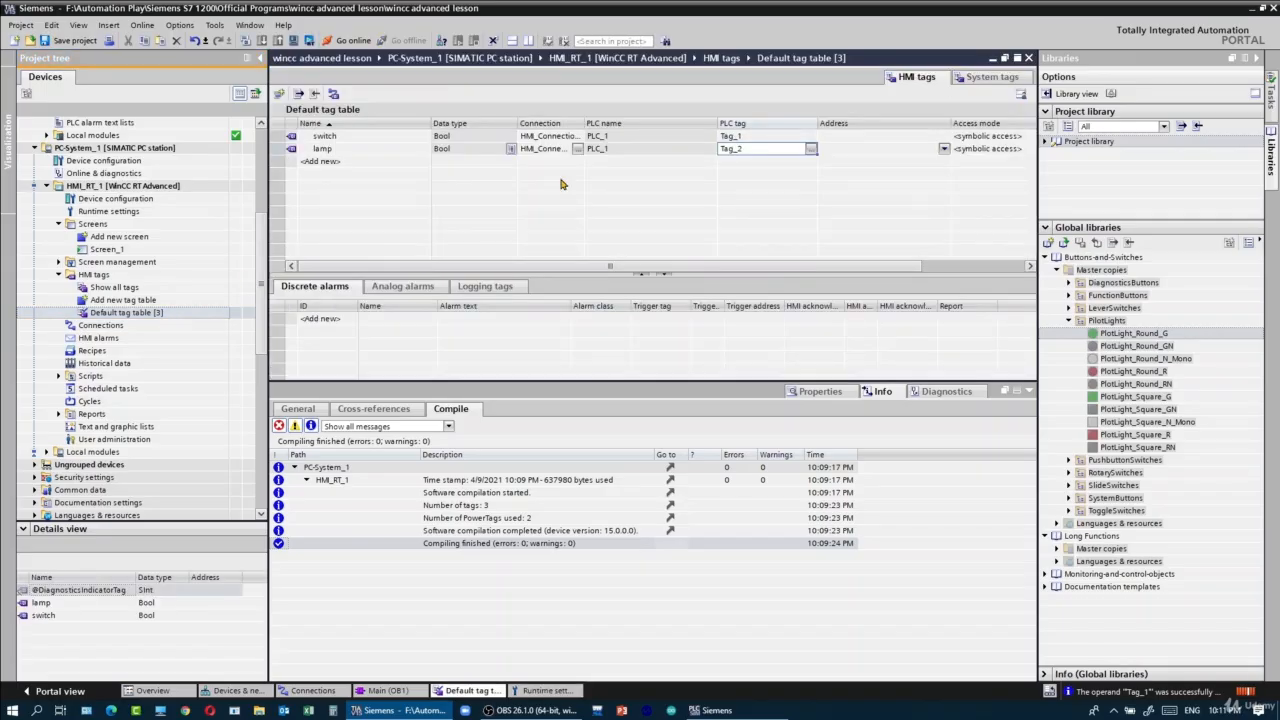
drag(843, 265, 527, 298)
- Open Screen_1 and examine the green pilot light's properties, animations, events and texts
double_click(166, 251)
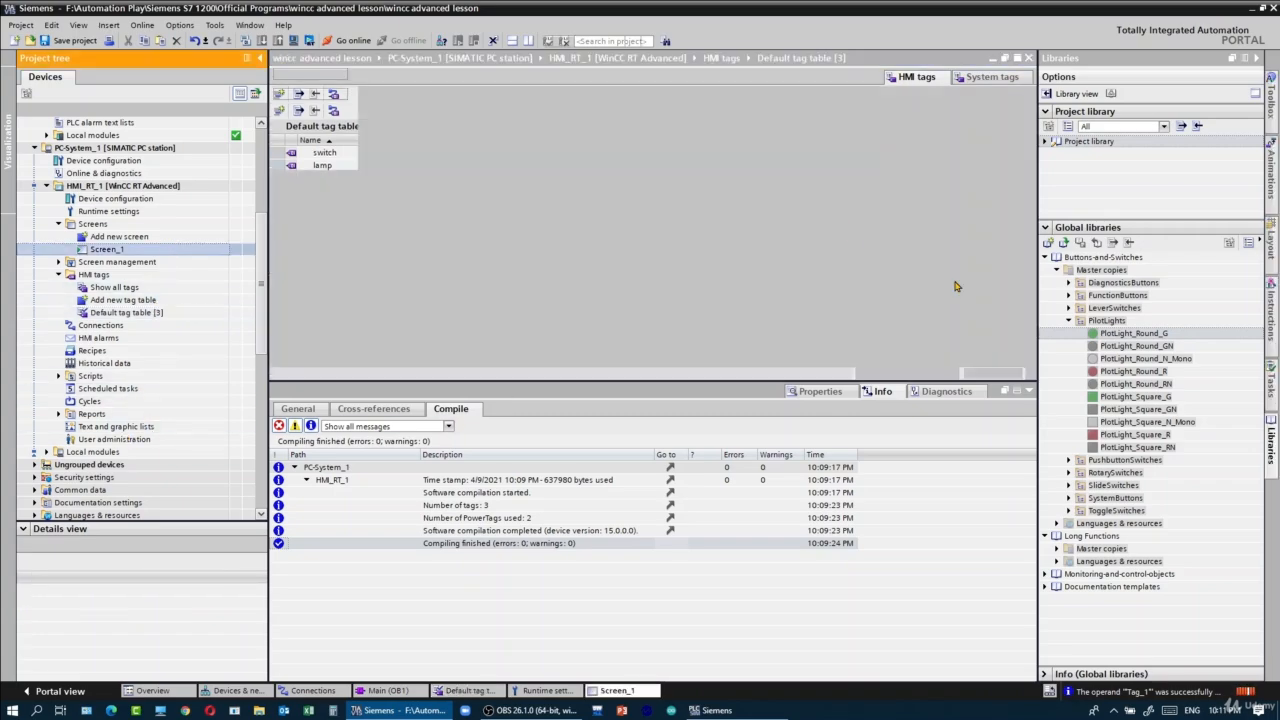
click(546, 262)
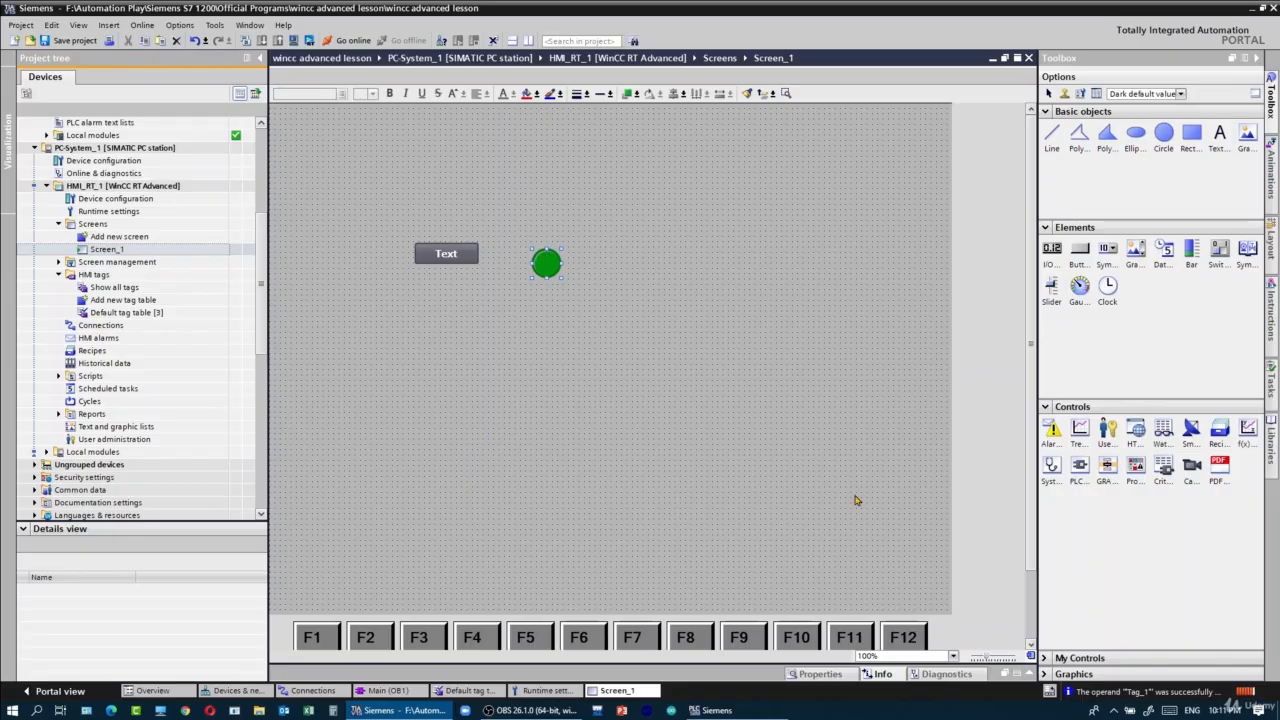
click(1036, 675)
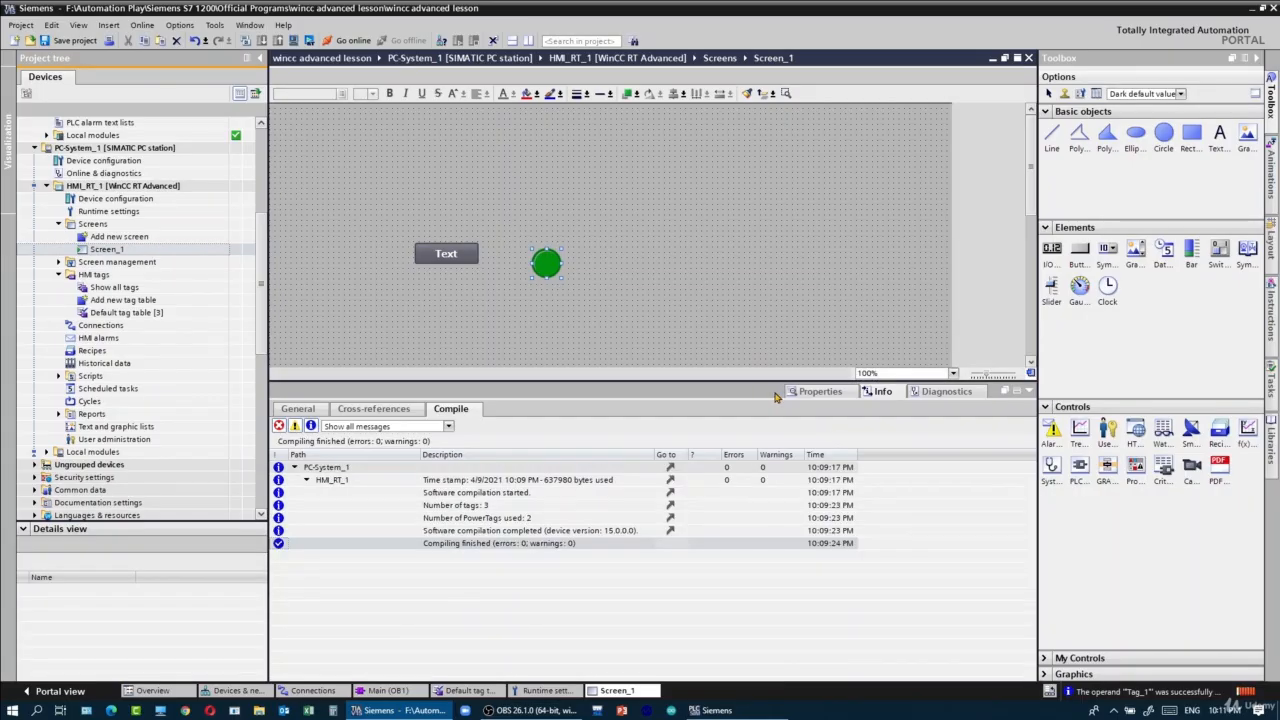
click(806, 391)
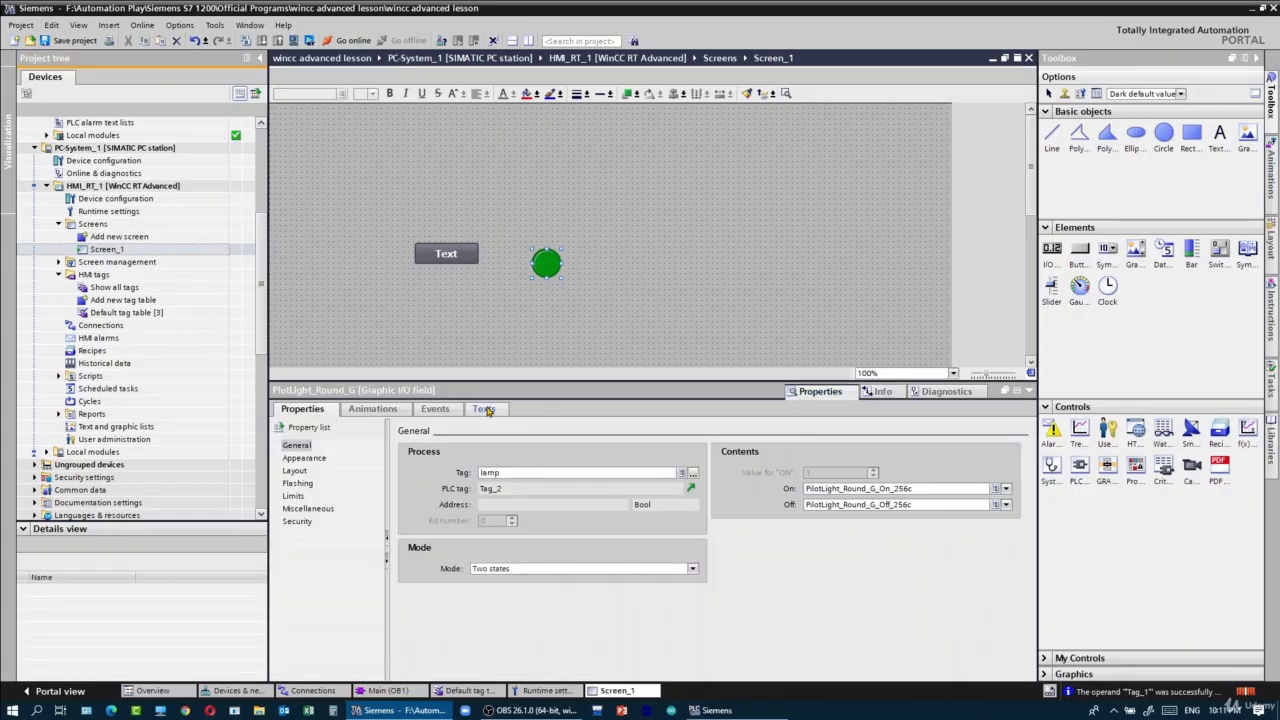
click(486, 410)
click(435, 409)
click(373, 409)
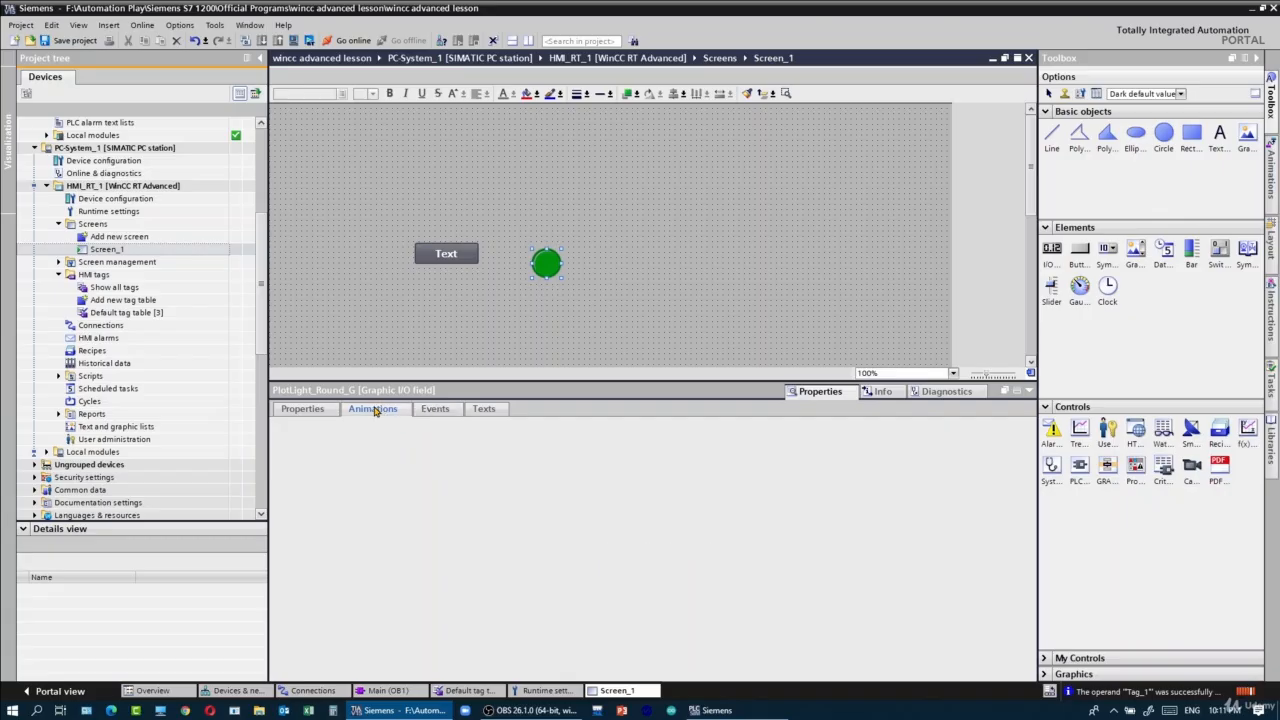
click(302, 409)
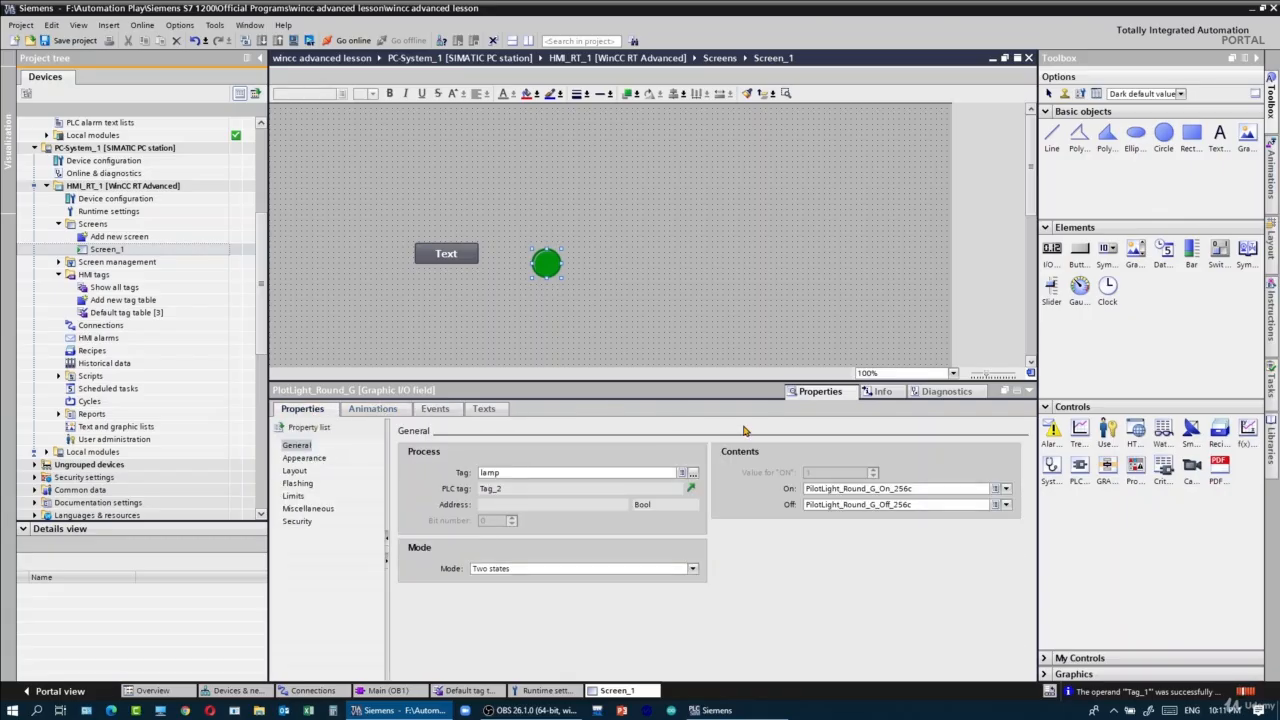
right_click(548, 273)
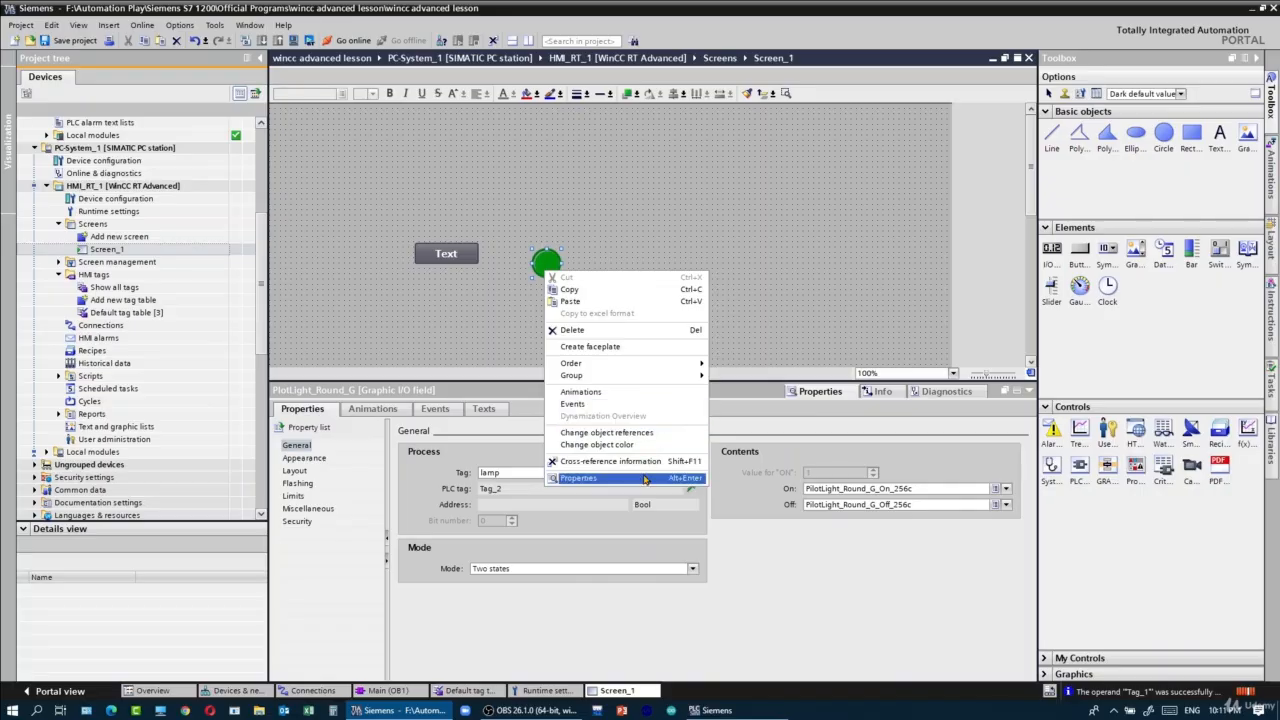
click(578, 477)
- Set the acquisition cycle of the lamp tag in the HMI default tag table to 100 ms
double_click(129, 316)
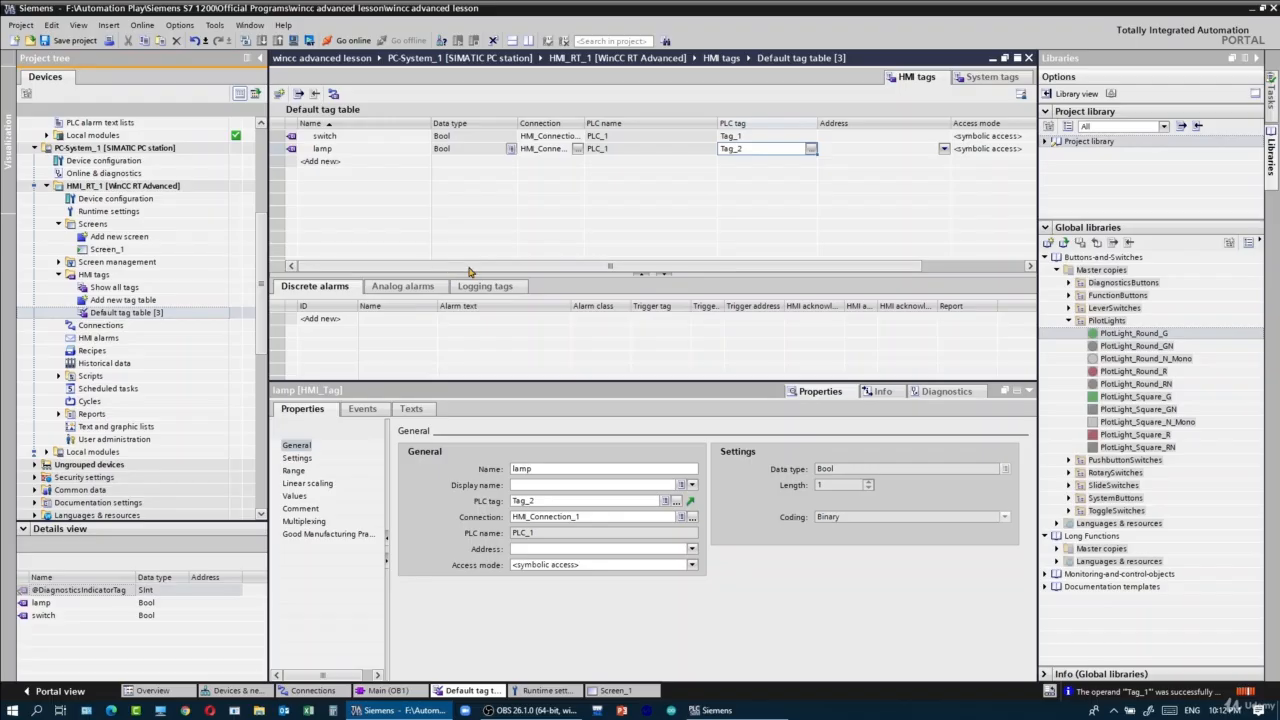
drag(471, 267, 793, 238)
click(713, 152)
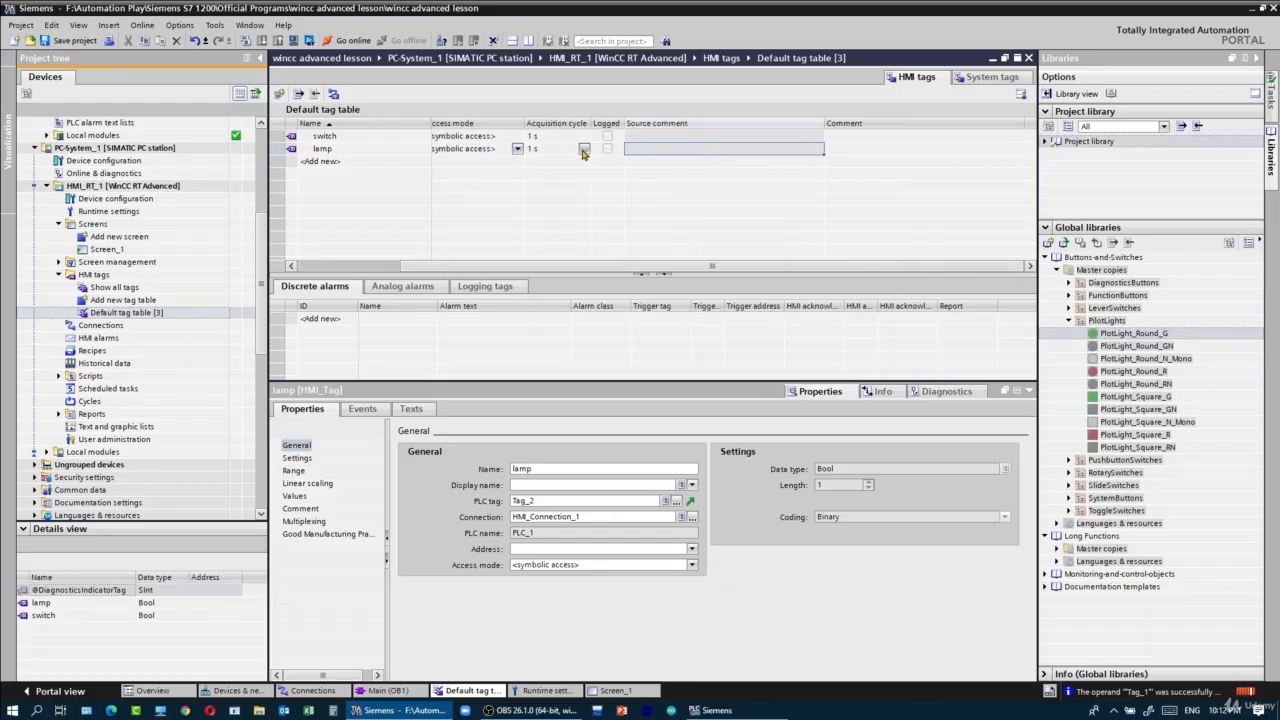
click(584, 150)
click(584, 149)
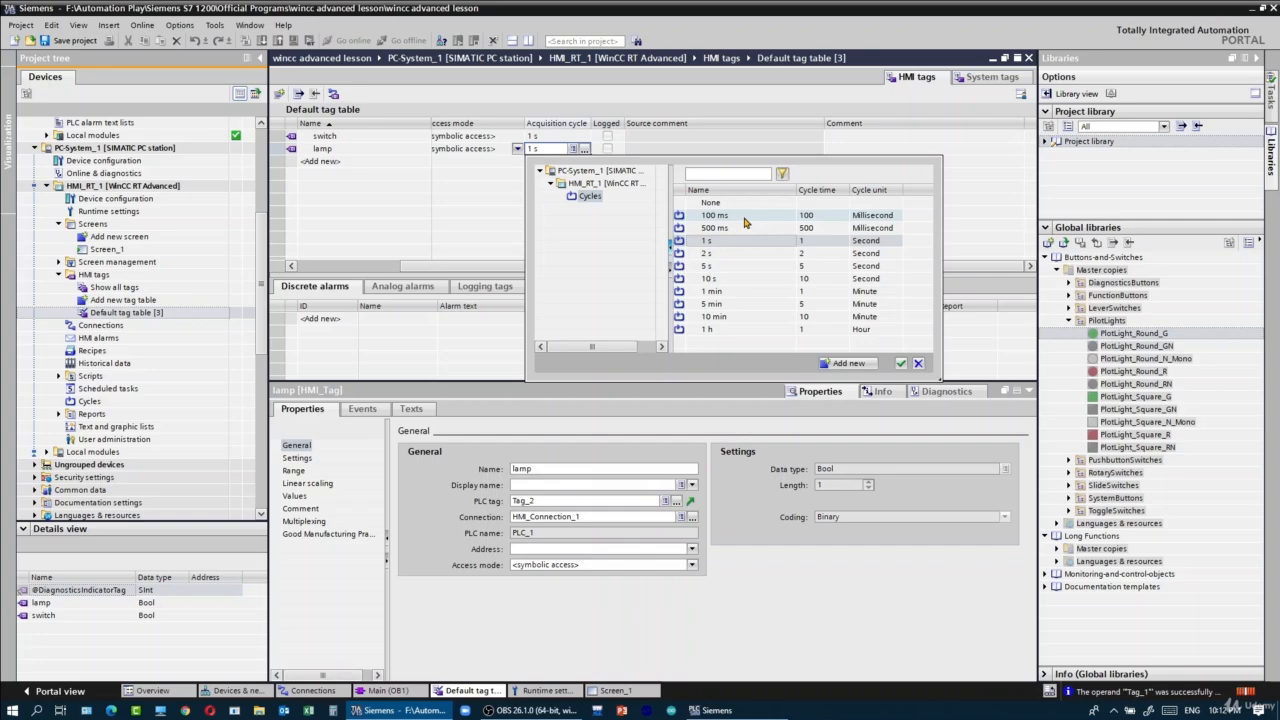
click(744, 220)
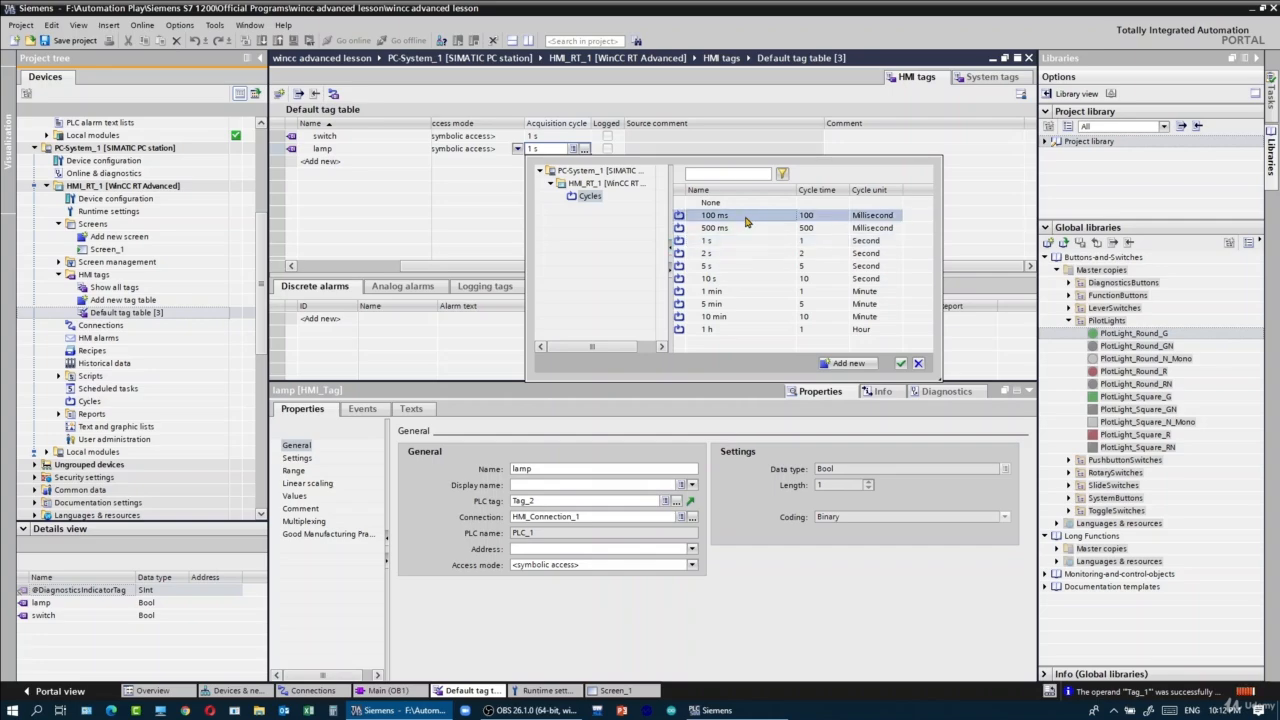
double_click(748, 220)
drag(598, 293, 443, 291)
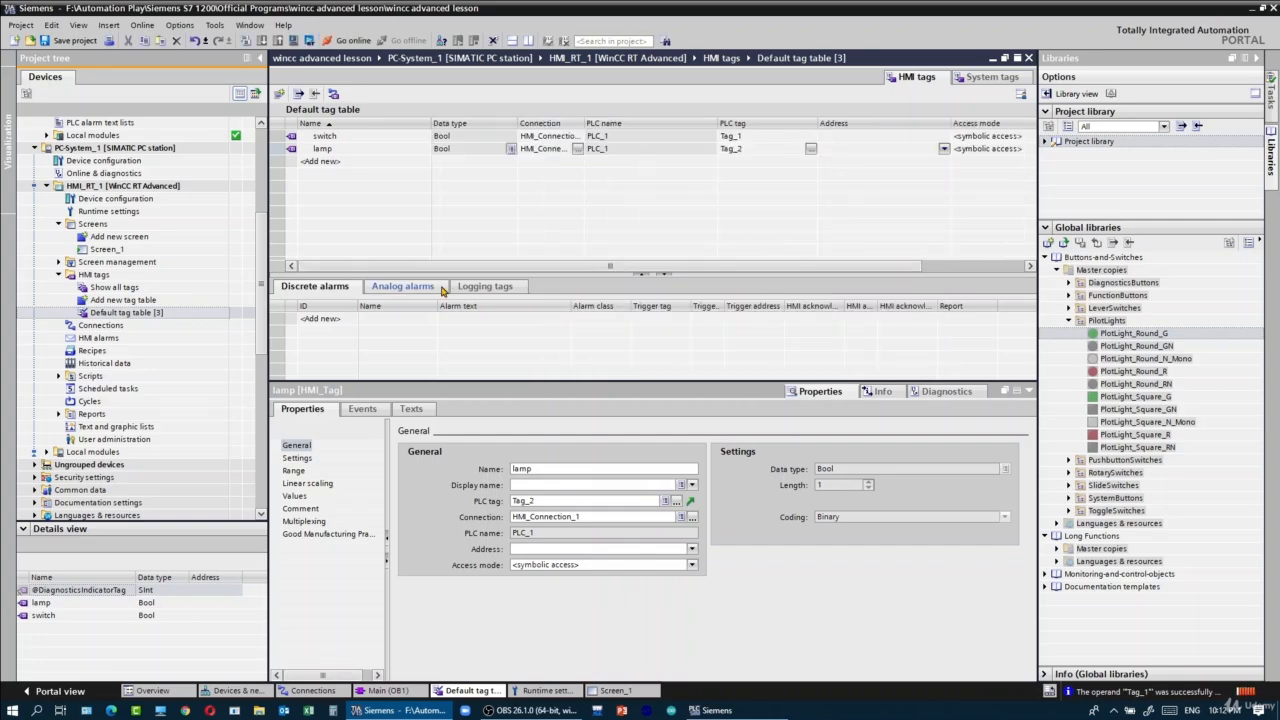
- Check the WinCC runtime loader running in the background and start the HMI_RT_1 runtime simulation
click(1110, 710)
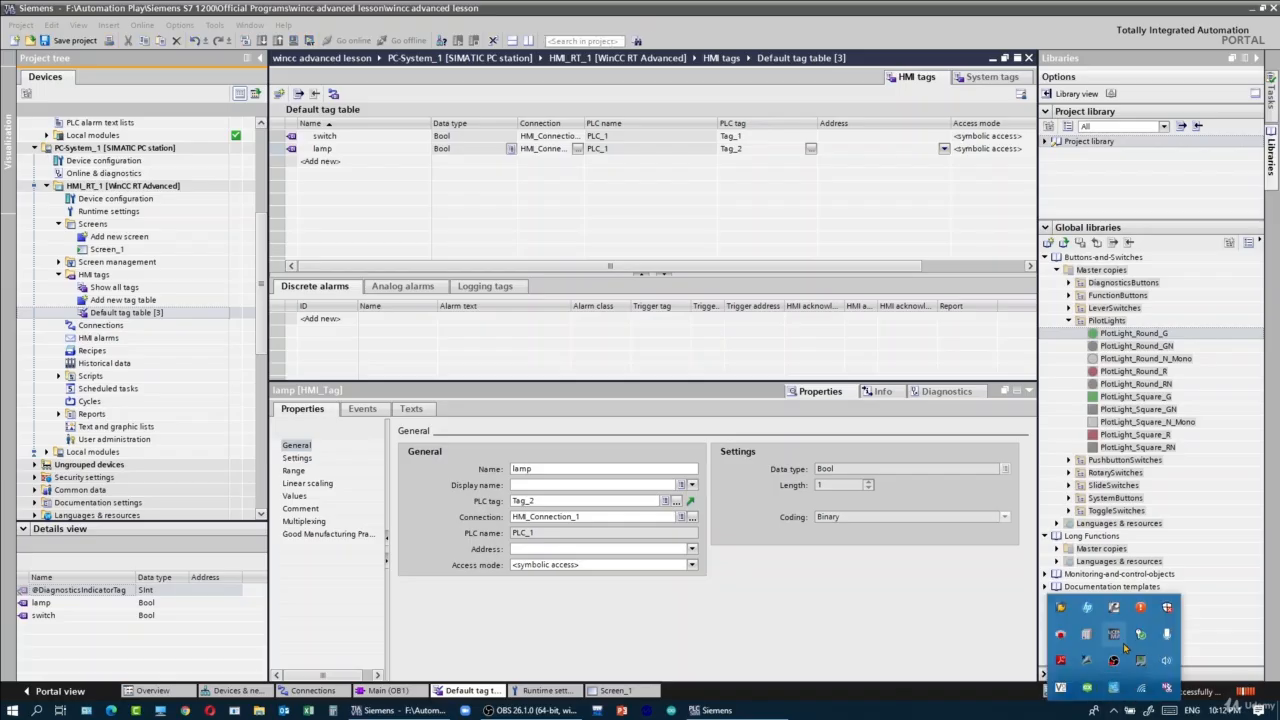
right_click(1082, 661)
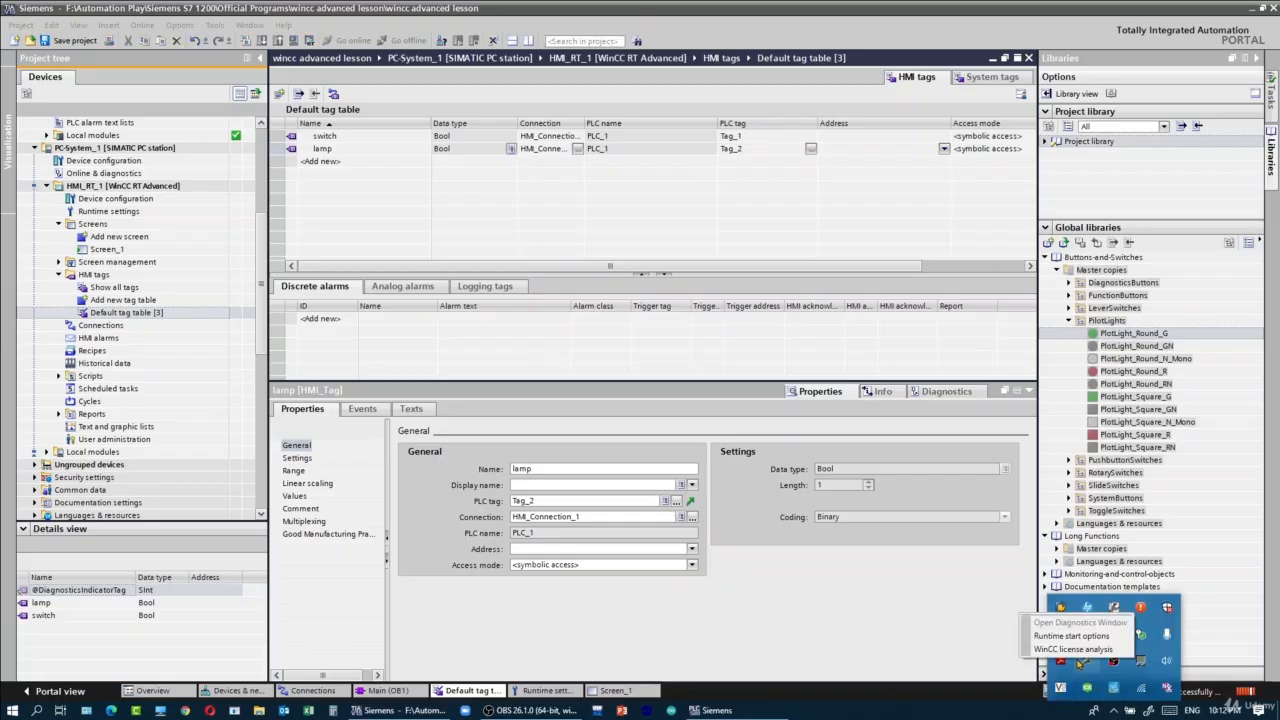
click(115, 187)
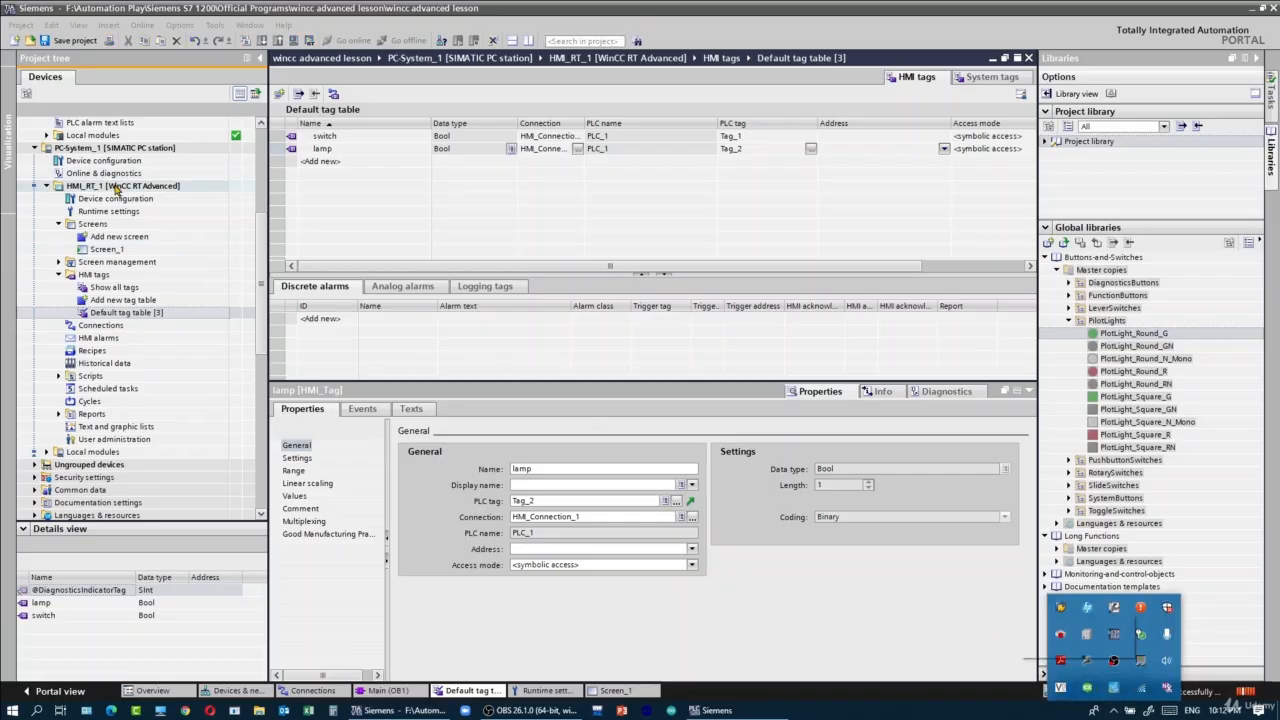
key(ctrl+b)
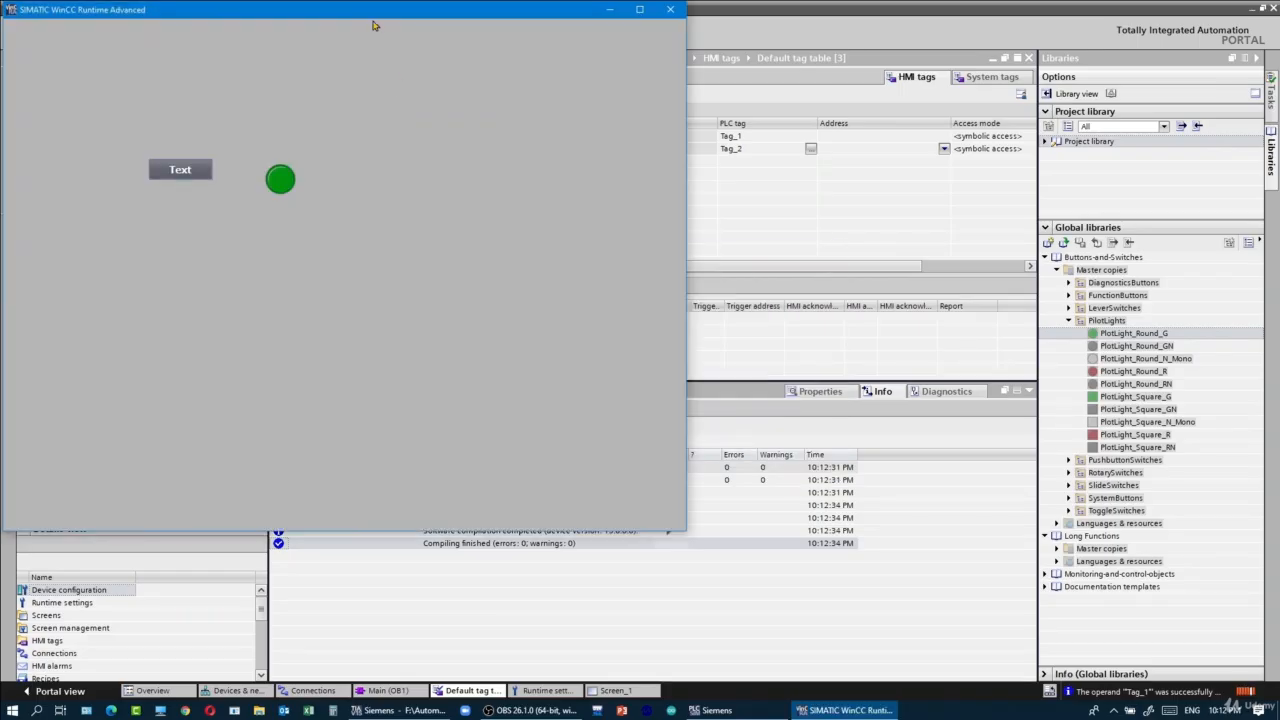
- Test the lamp's response by repeatedly operating the Text button in the runtime, and close the runtime window
drag(380, 20, 763, 115)
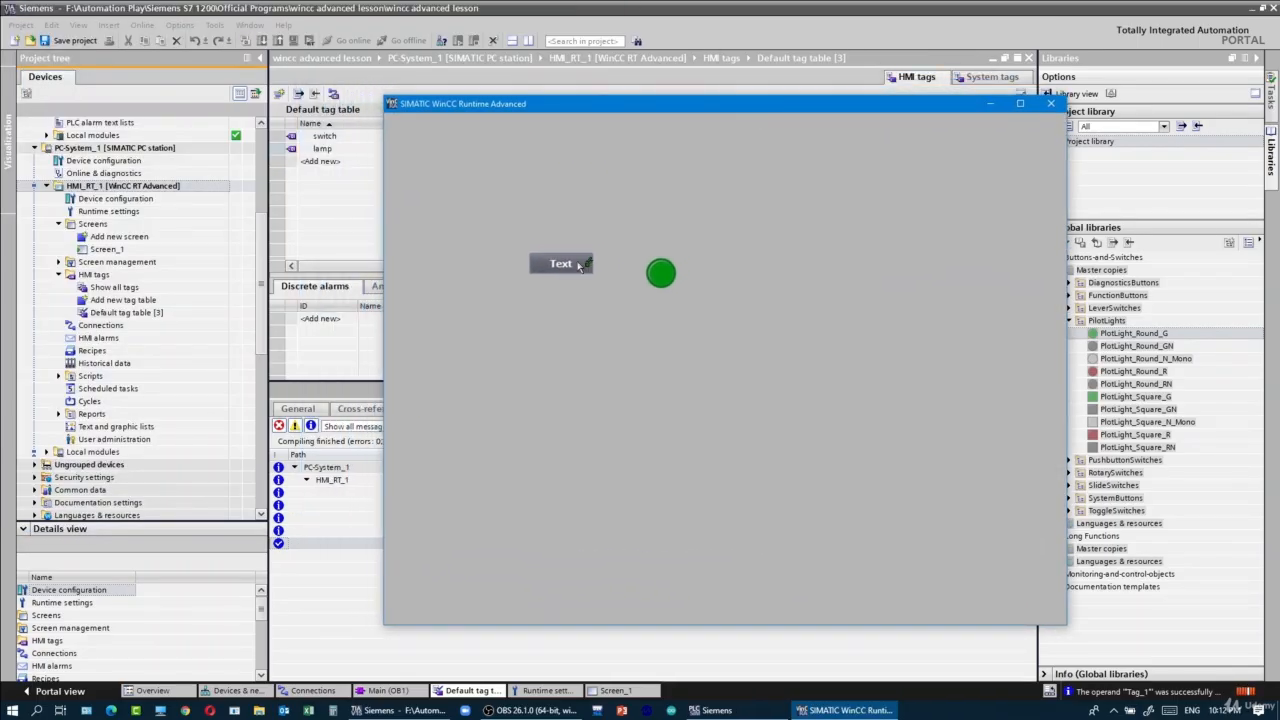
click(578, 265)
click(578, 265)
click(578, 265)
click(578, 265)
click(578, 265)
click(578, 265)
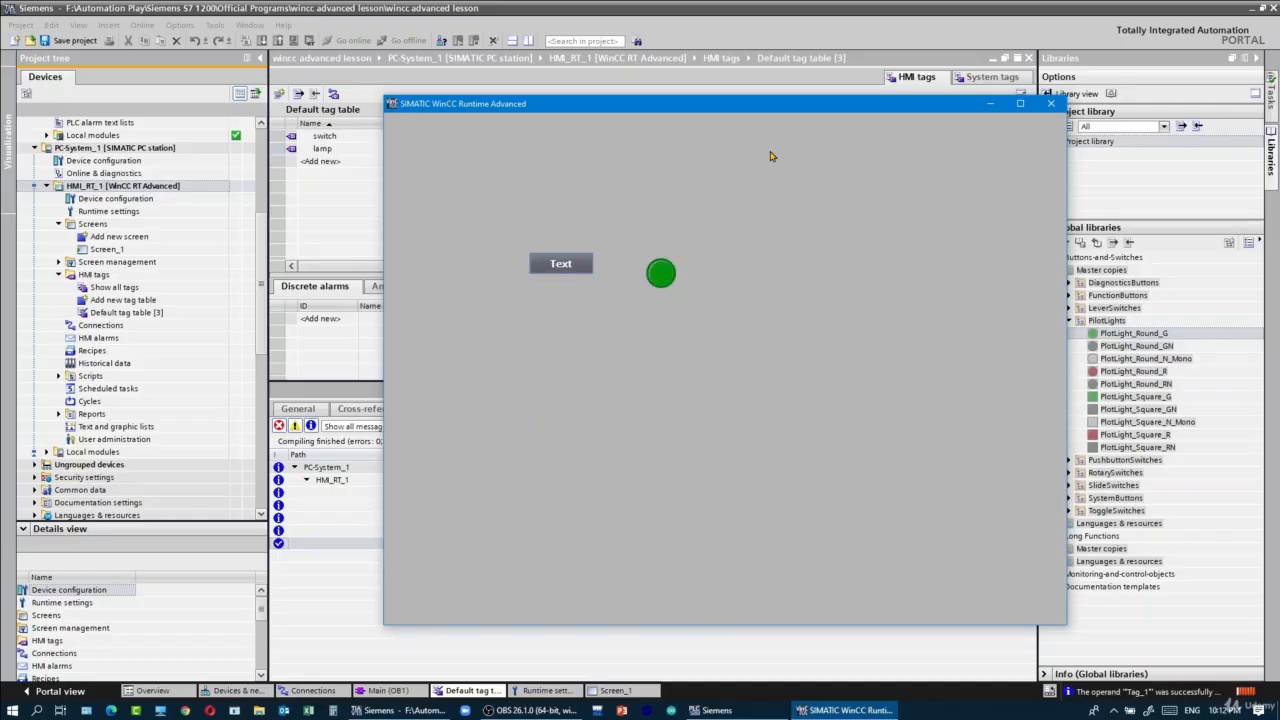
click(1050, 103)
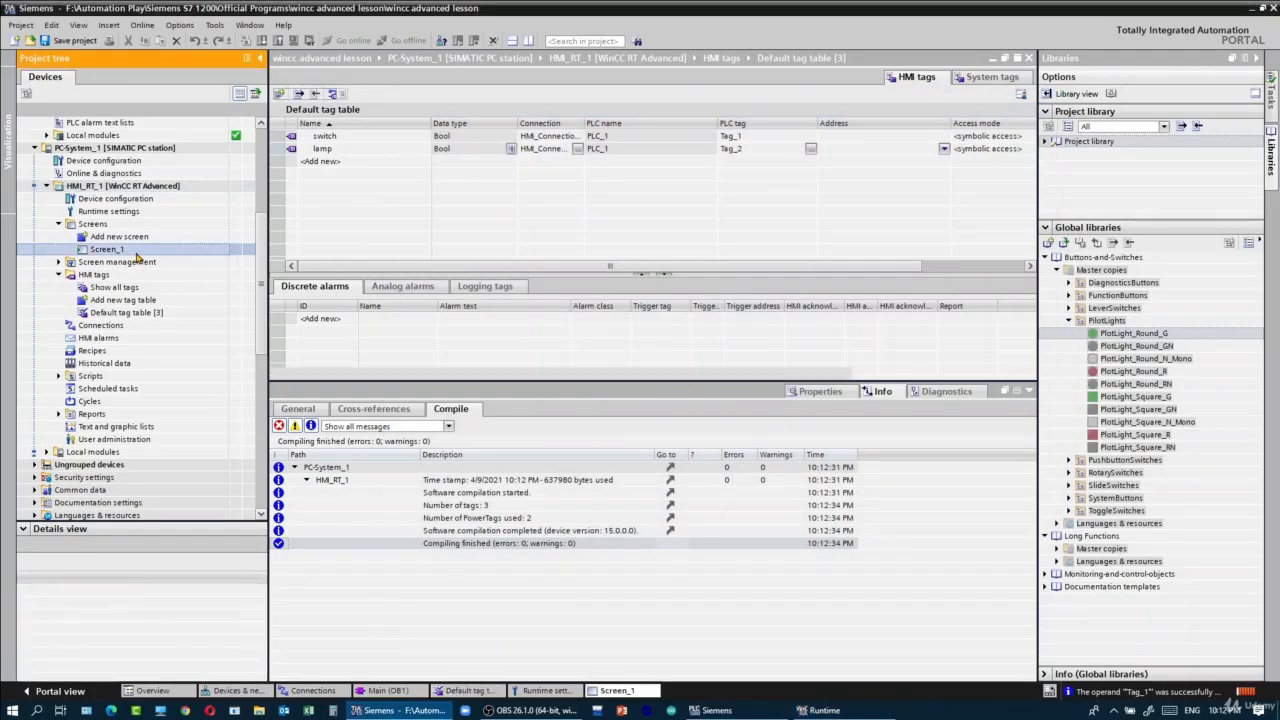
- Open Screen_1 and add a second button near the lower-right corner of the HMI screen
double_click(125, 250)
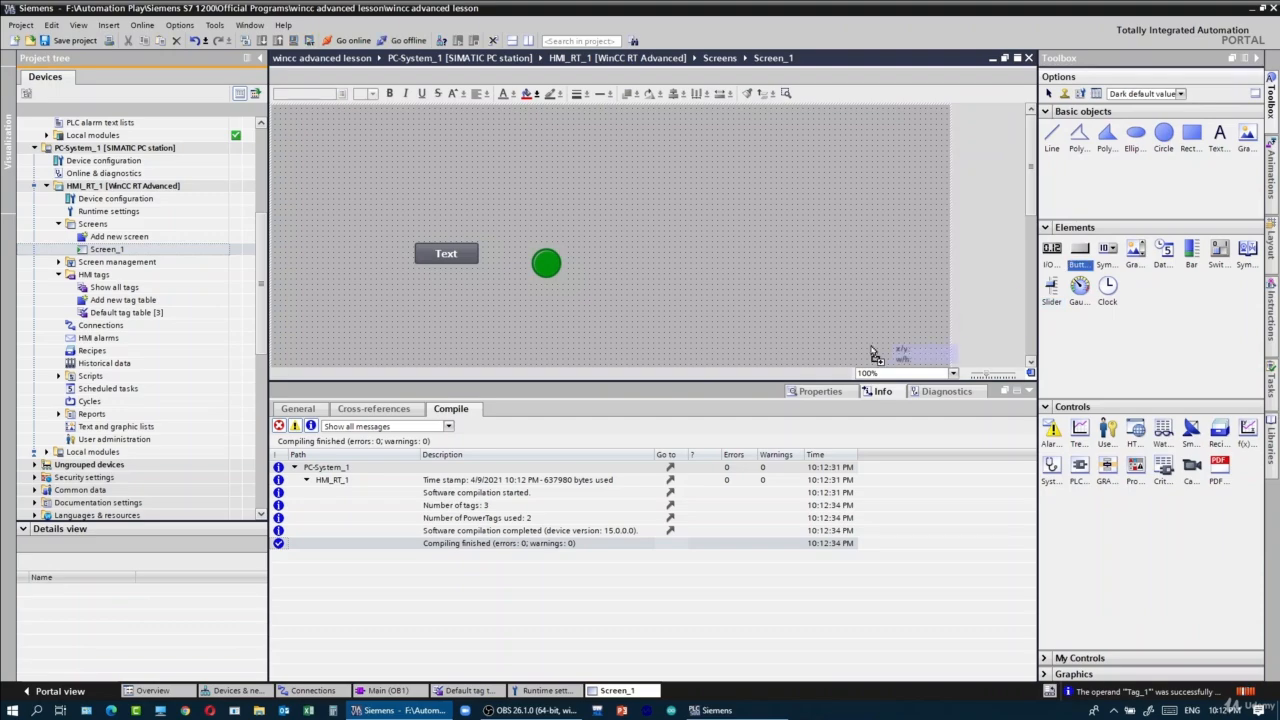
drag(872, 355, 924, 588)
- Change the label of the button beside the green lamp to Switch
click(462, 254)
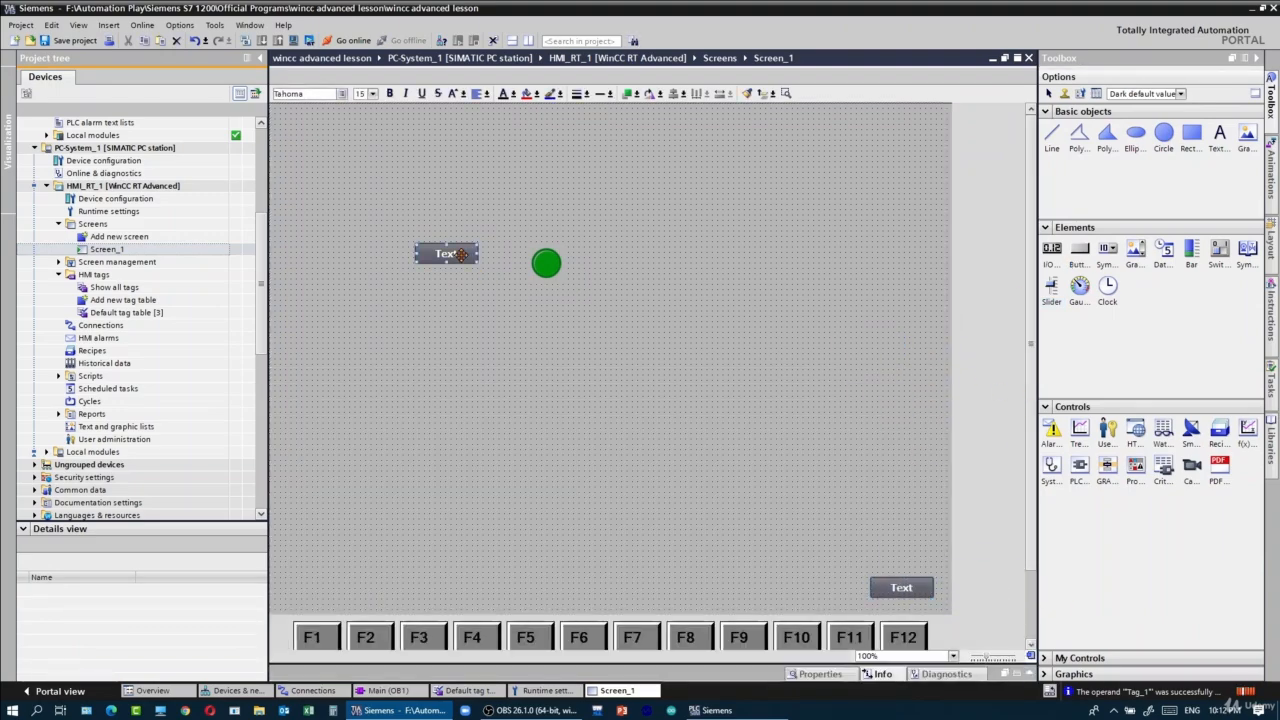
double_click(462, 254)
text(Switch)
scroll(1030, 545, down, 2)
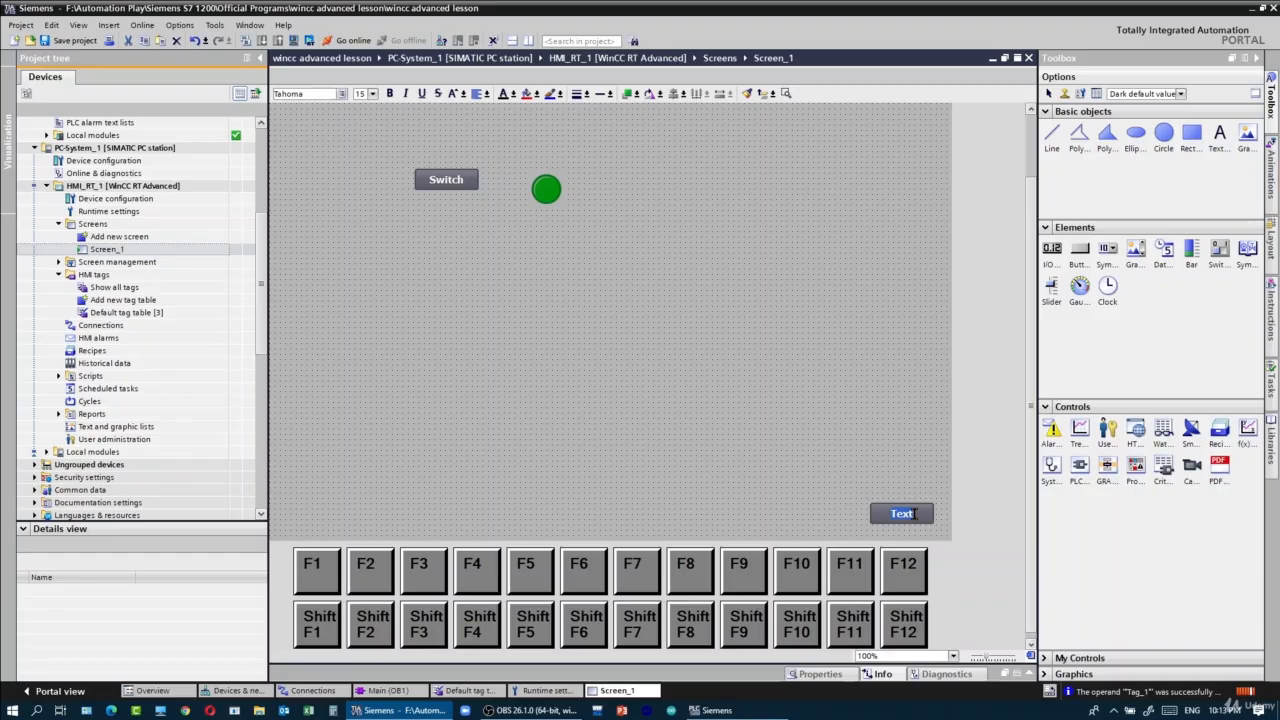
- Label the new button near the screen's lower-right corner Close and open its event settings
text(Close)
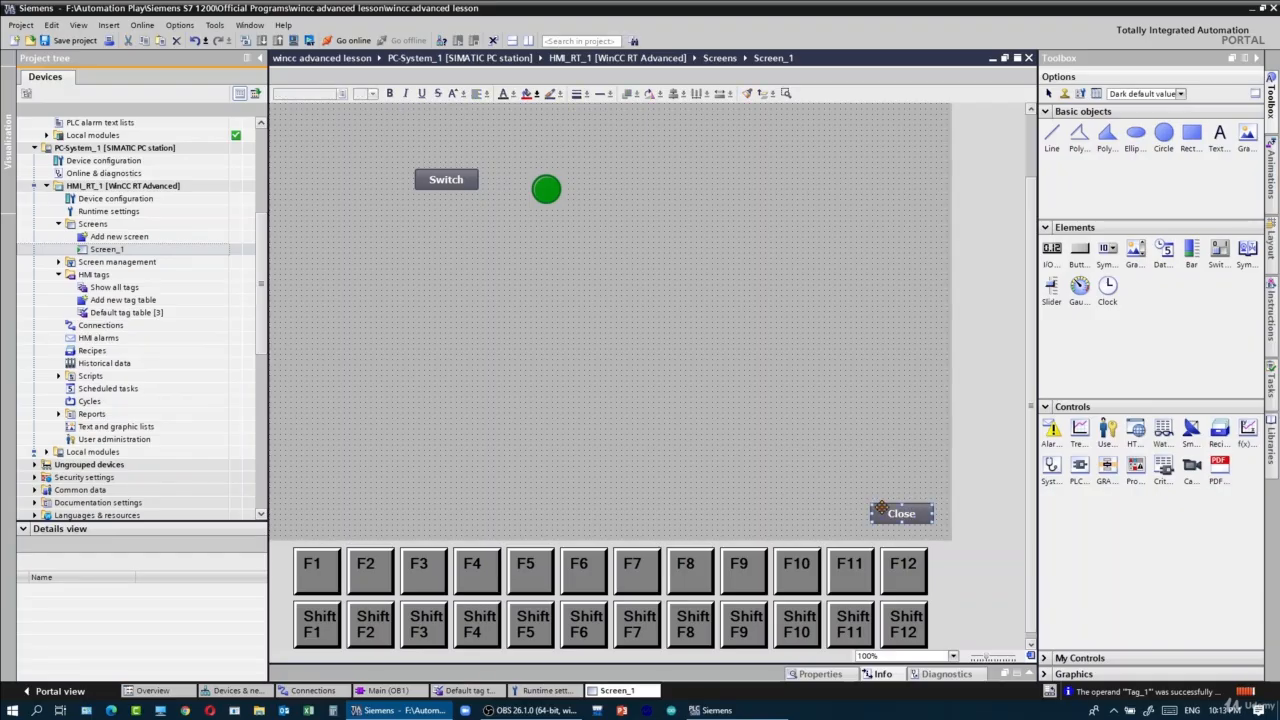
click(1028, 676)
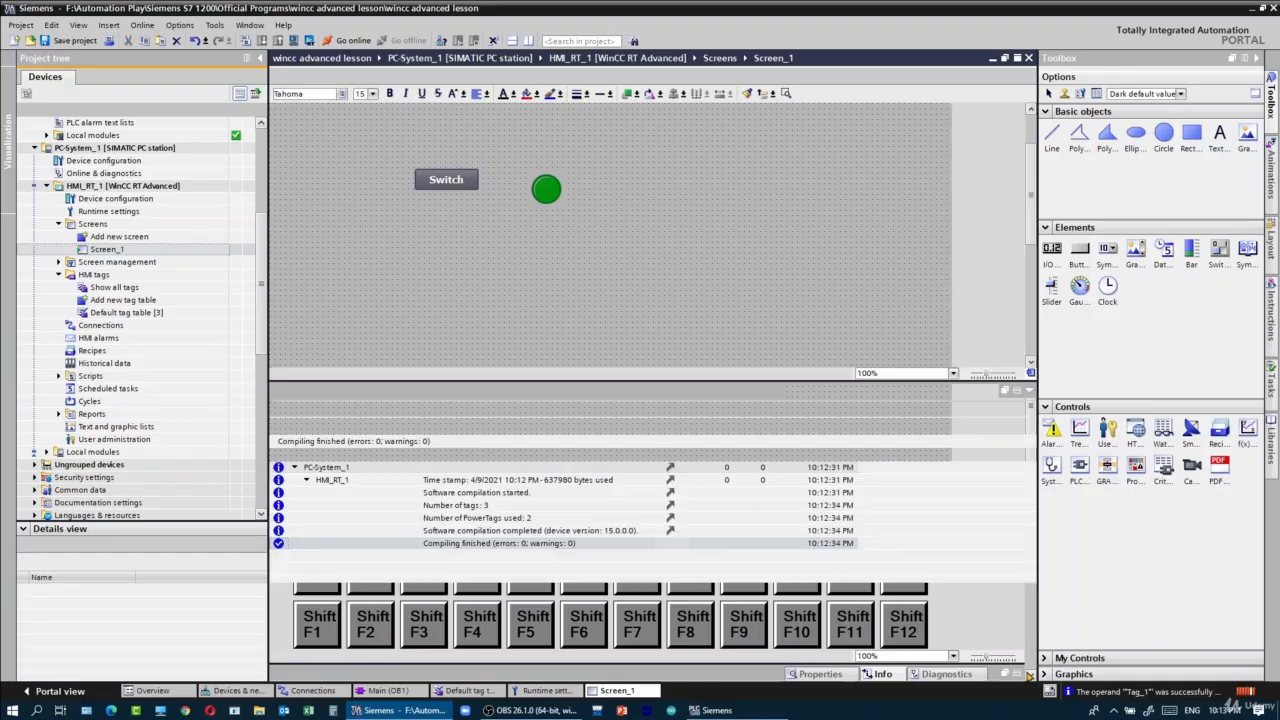
click(822, 390)
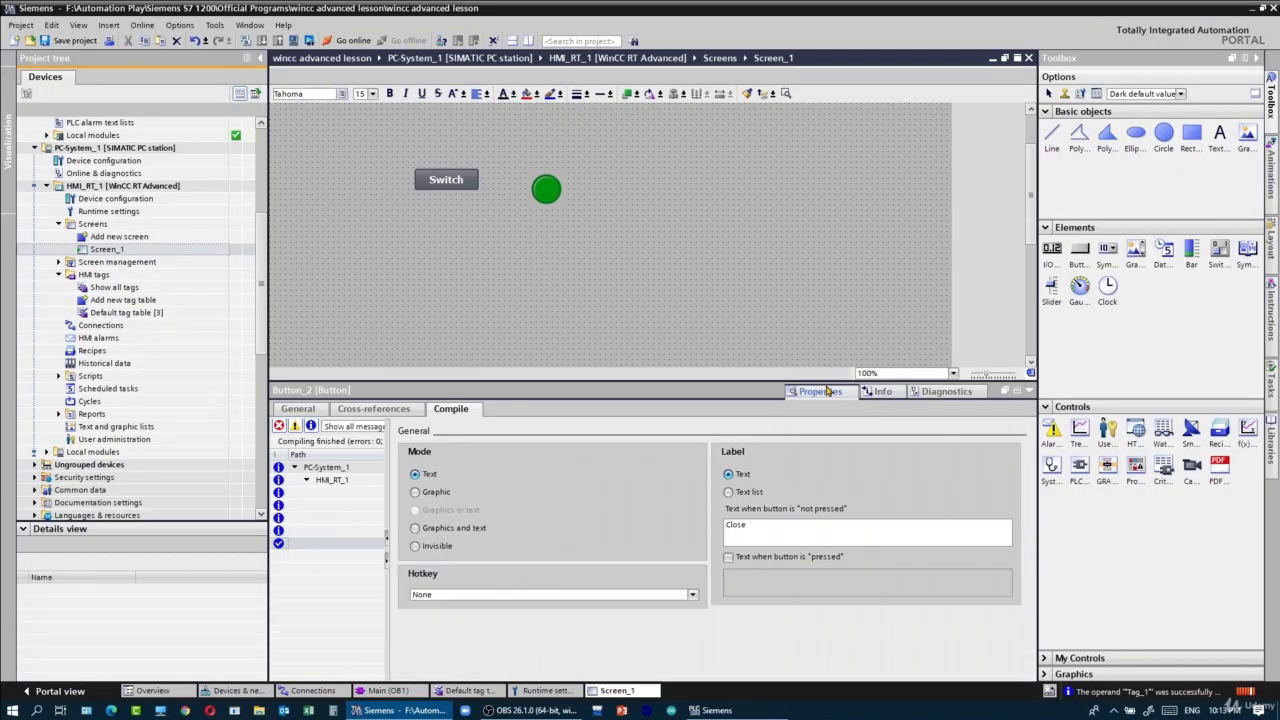
click(435, 408)
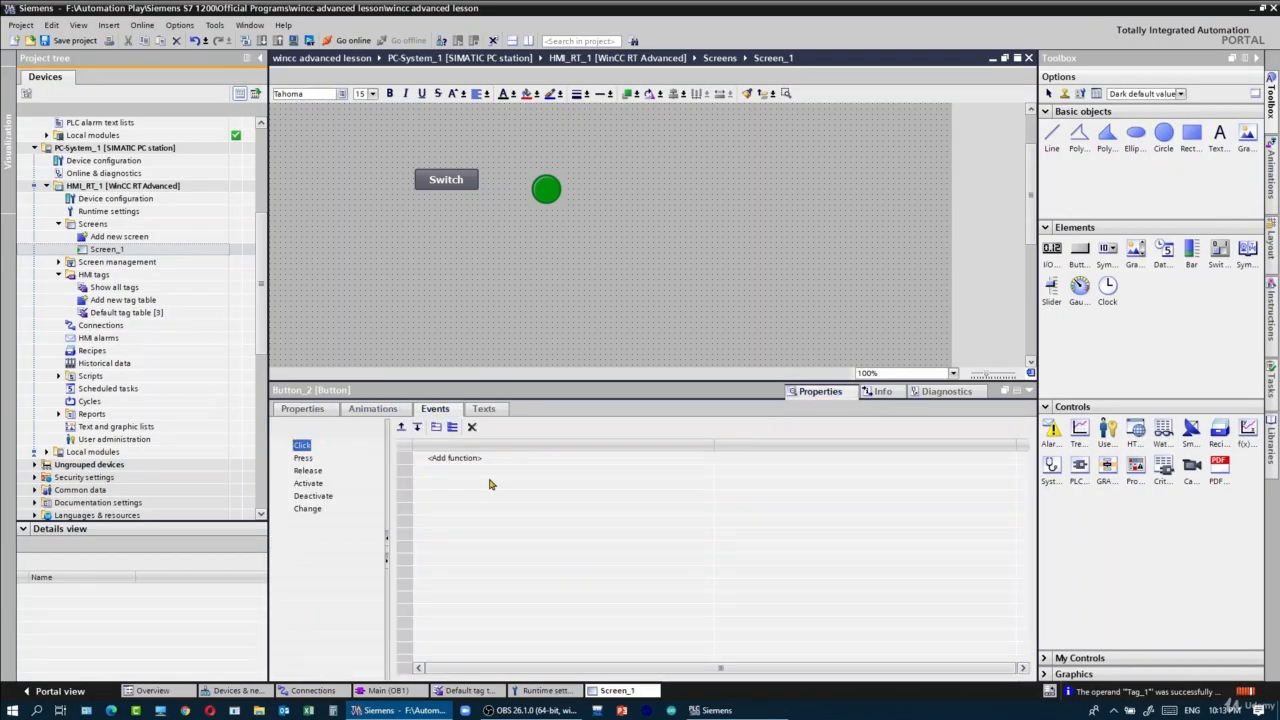
- Assign the StopRuntime system function to the Close button's Click event and check the assignment
click(530, 462)
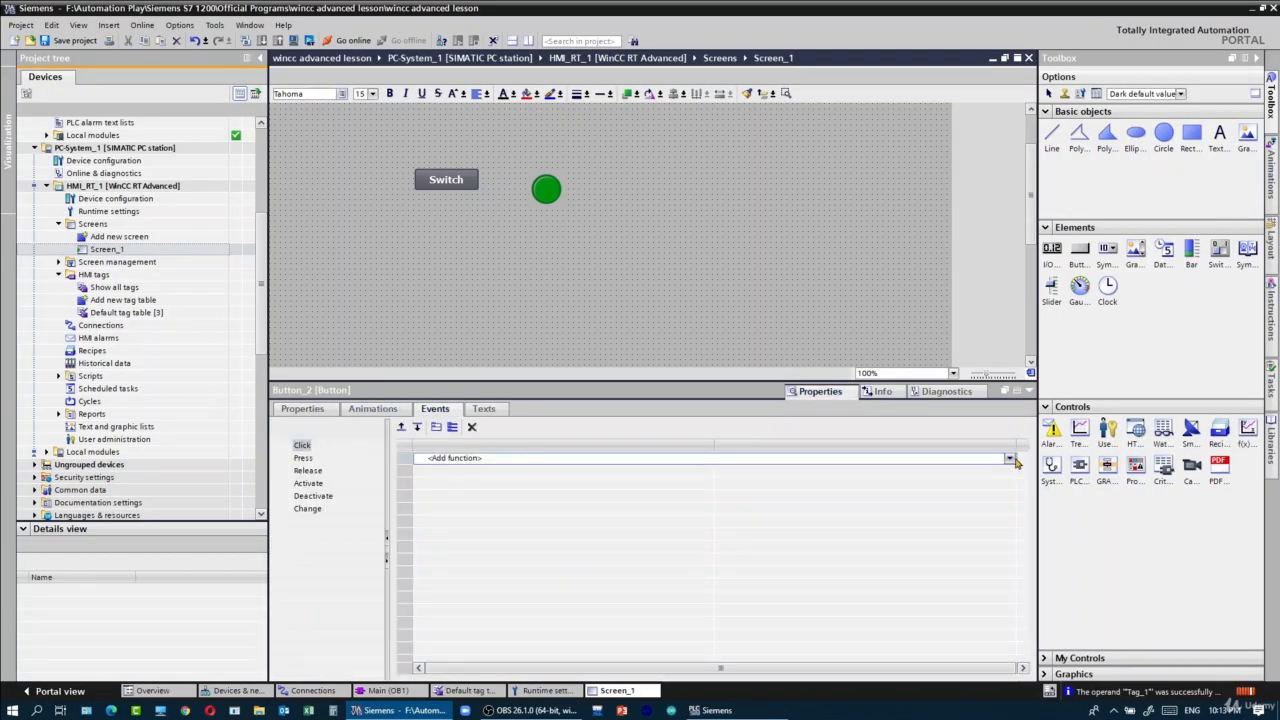
click(1010, 458)
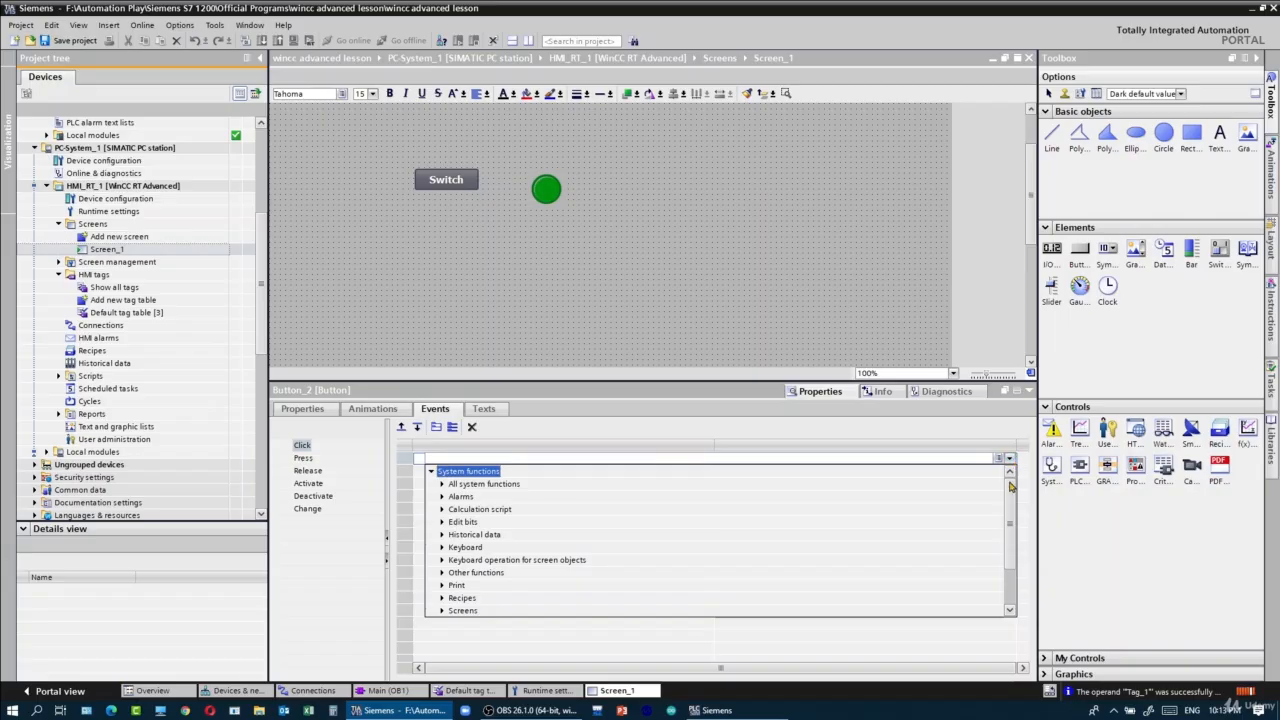
scroll(1010, 512, down, 1)
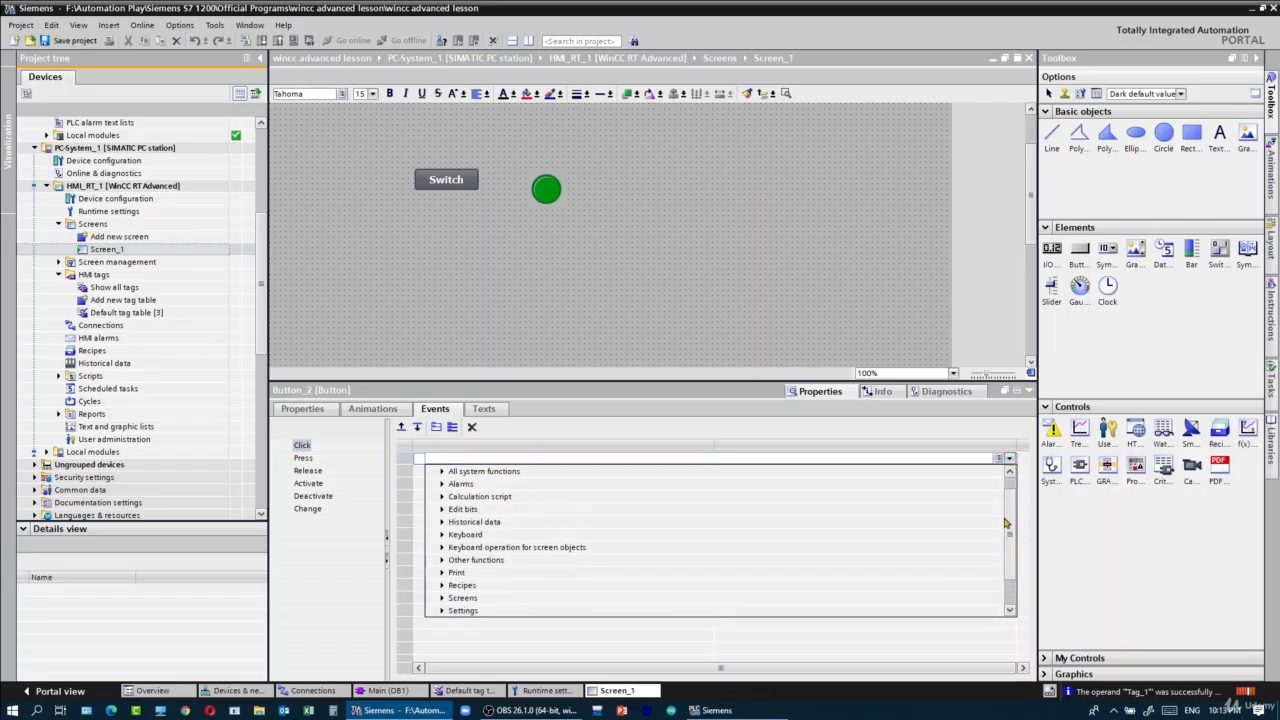
scroll(1006, 522, up, 1)
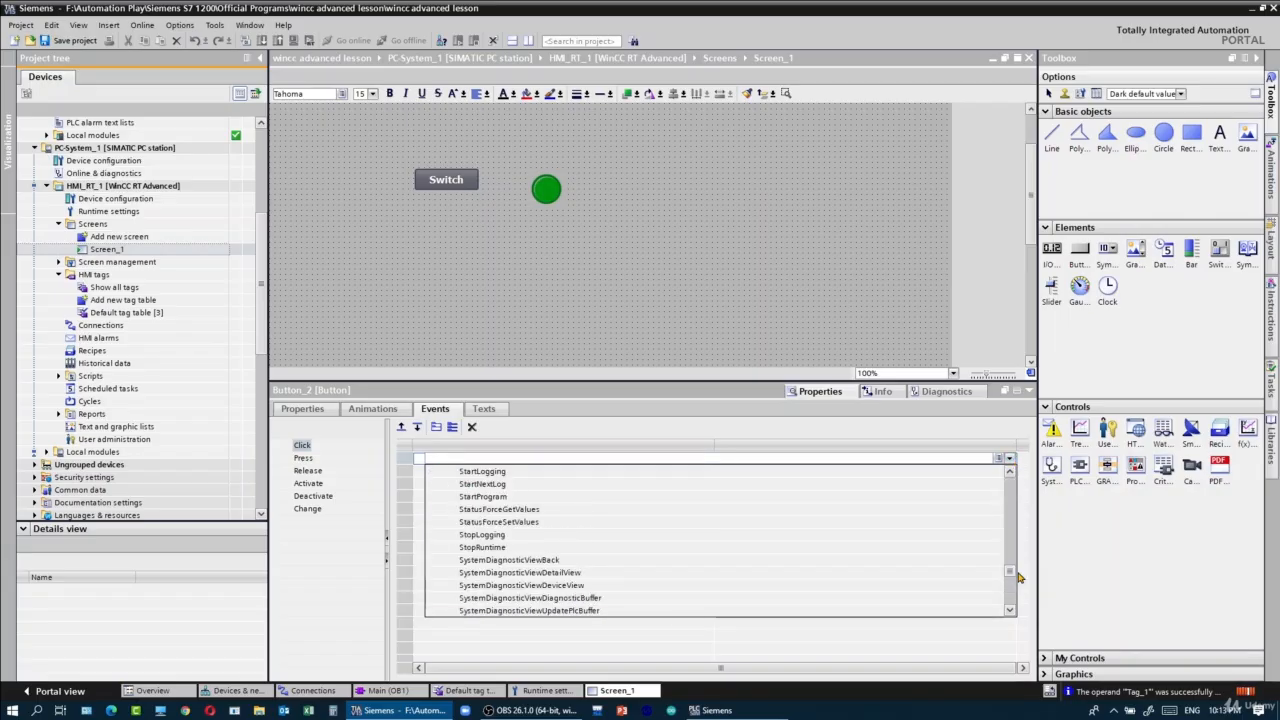
drag(1016, 573, 1017, 591)
scroll(1015, 585, down, 10)
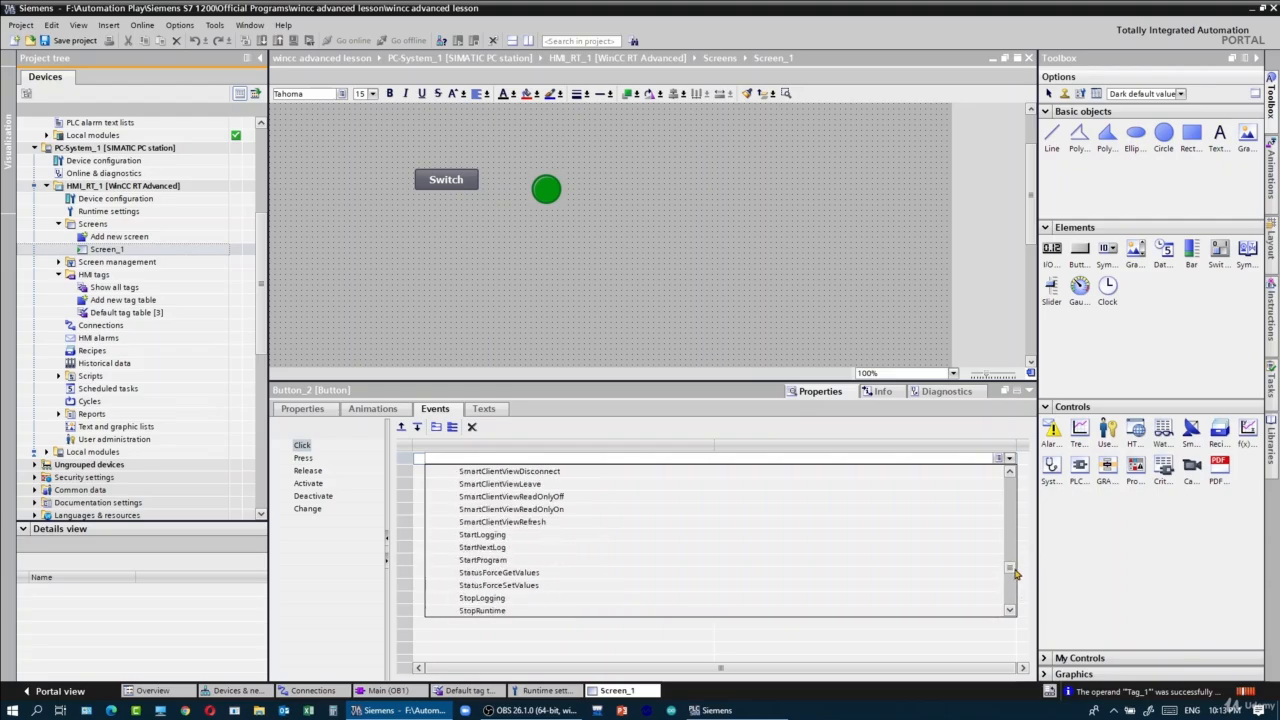
click(480, 610)
click(1030, 391)
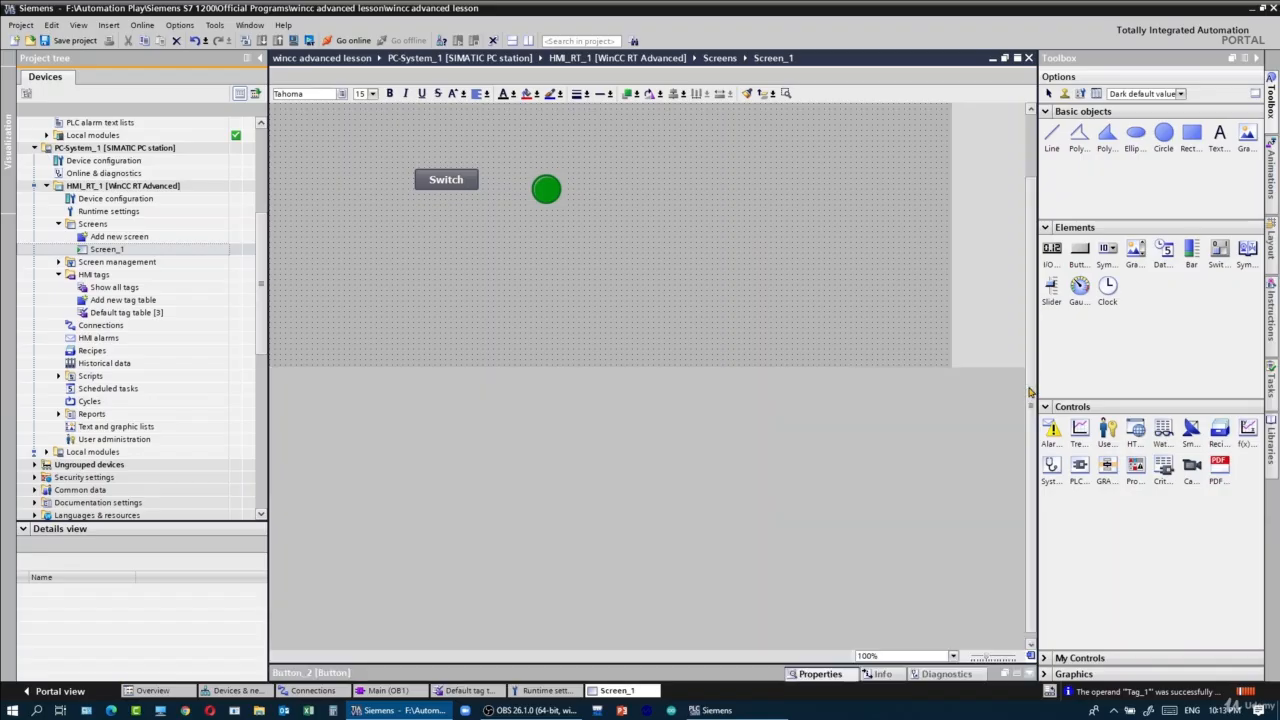
click(1031, 676)
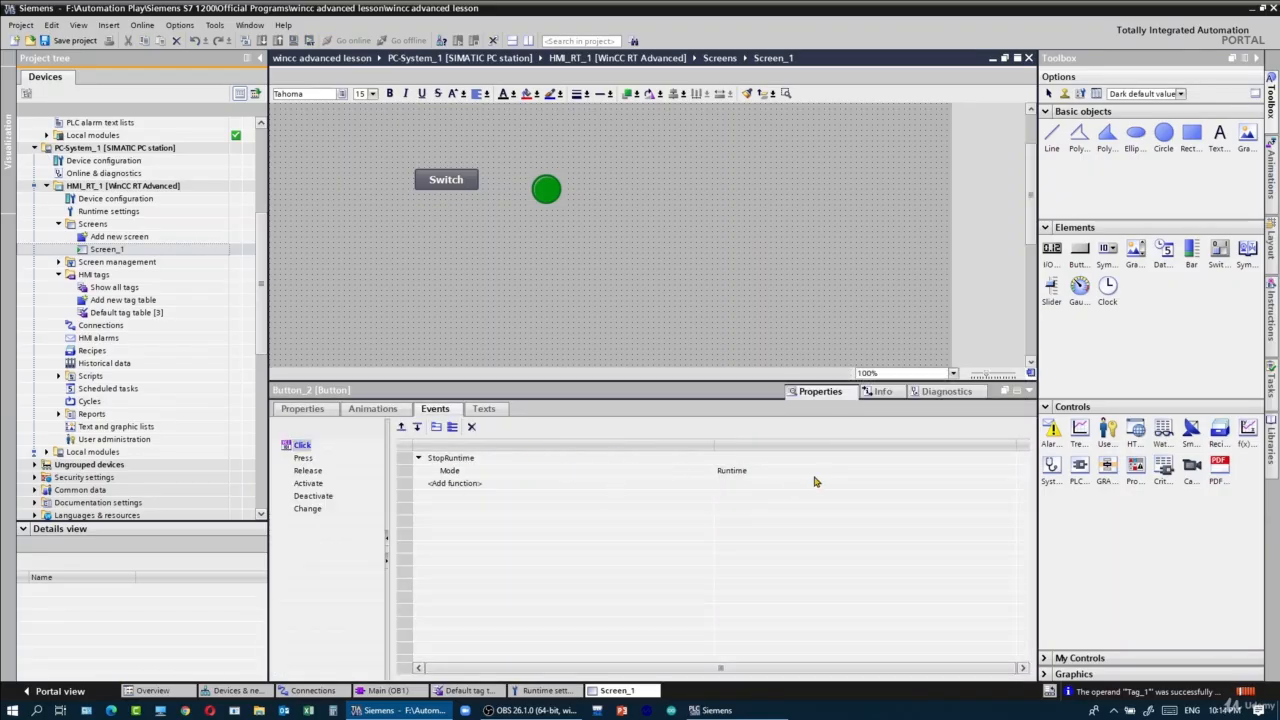
click(1030, 391)
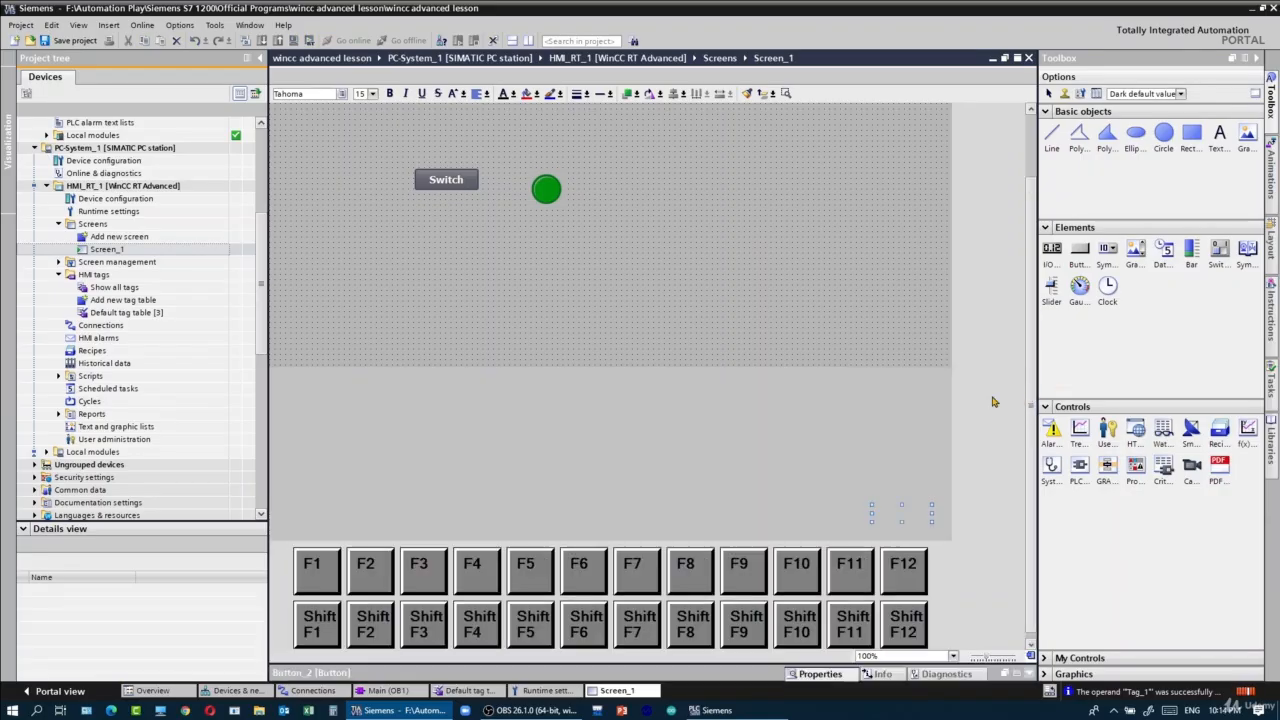
- Start the HMI_RT_1 runtime simulation and test the Switch button several times, followed by the Close button
click(170, 185)
click(294, 39)
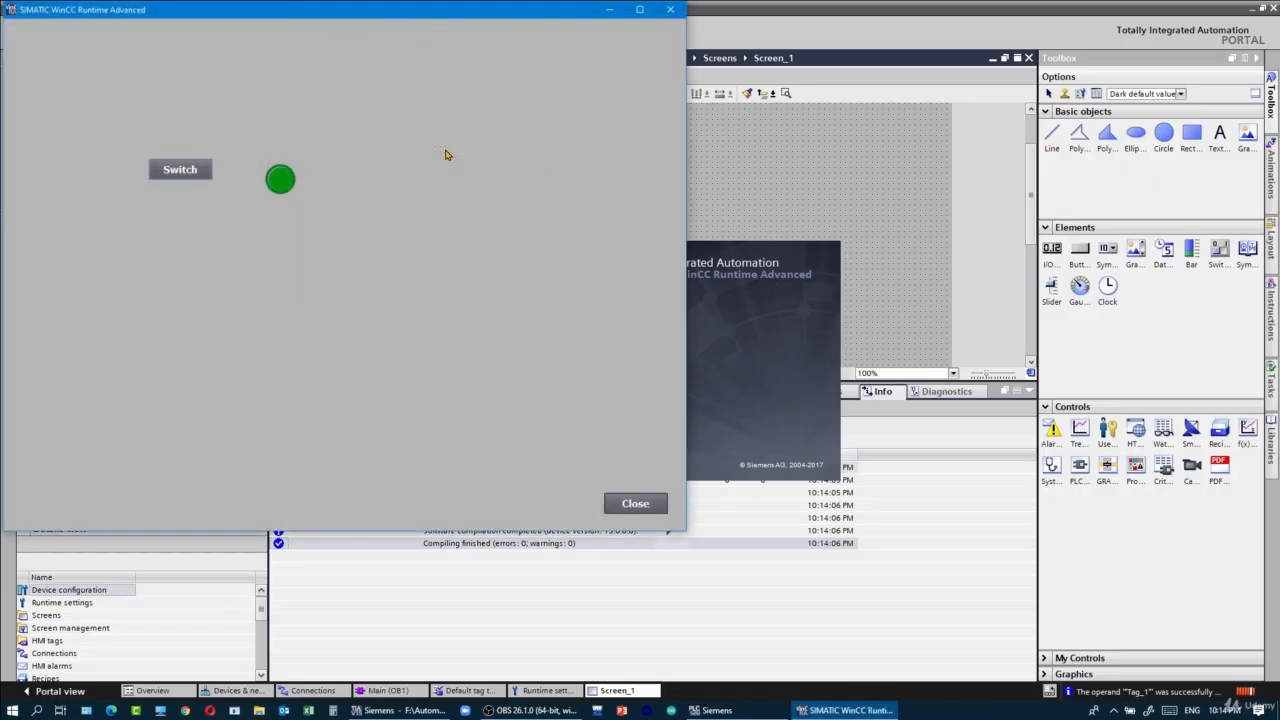
click(195, 167)
click(195, 167)
click(200, 169)
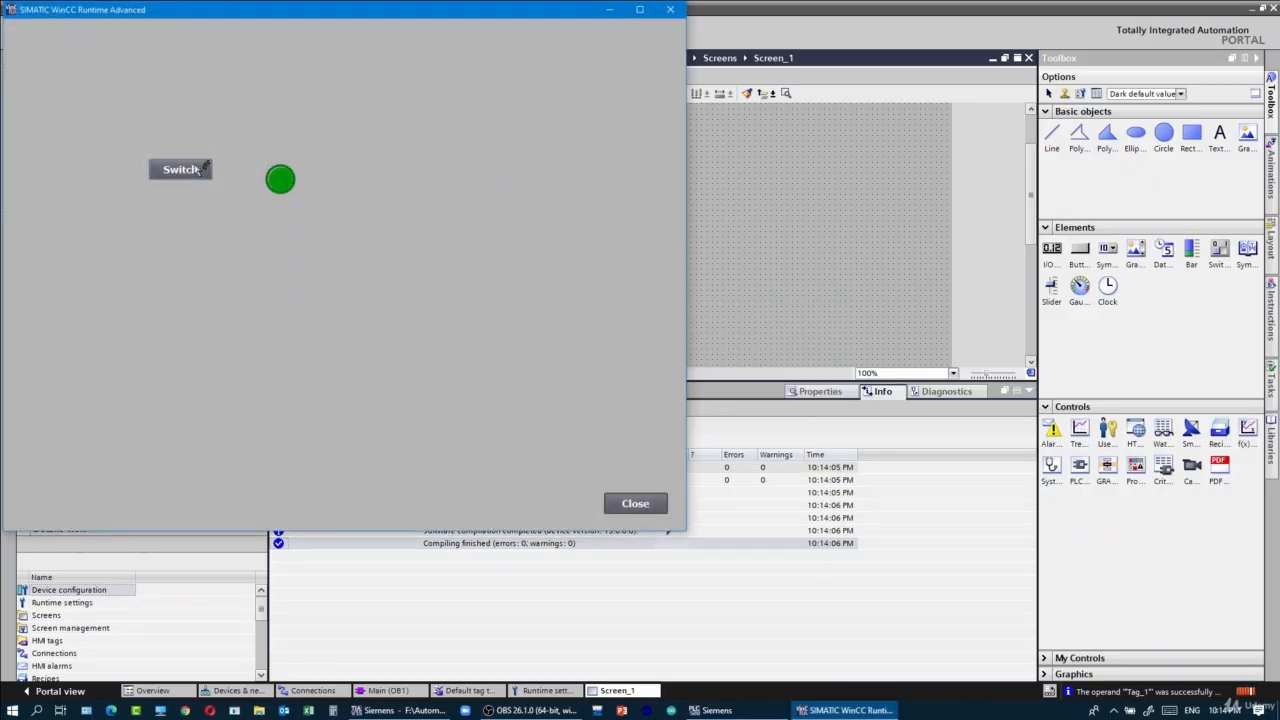
click(632, 505)
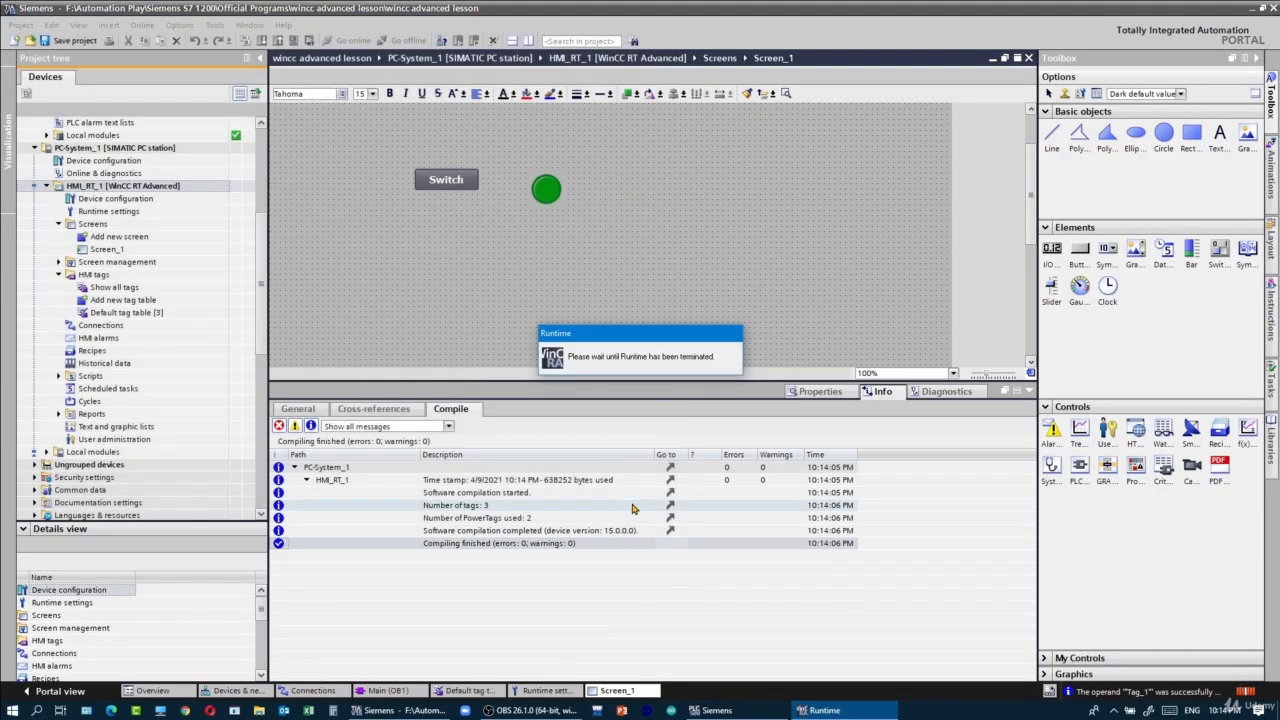